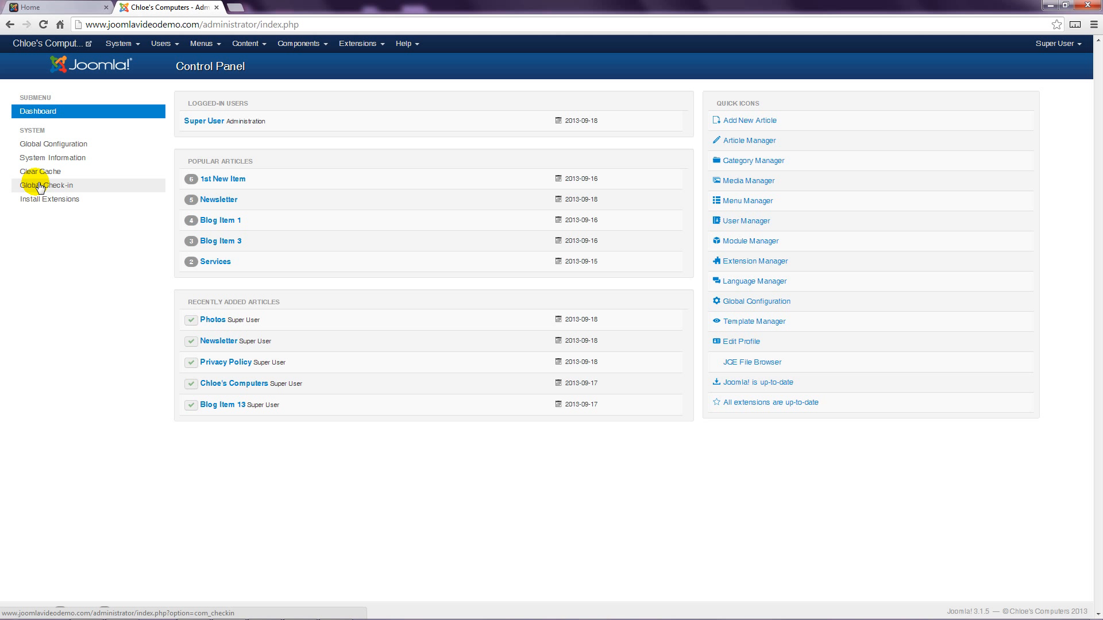
- Start a new site module of the Custom HTML type from the Module Manager
{"action": "left_click", "coordinate": [357, 45]}
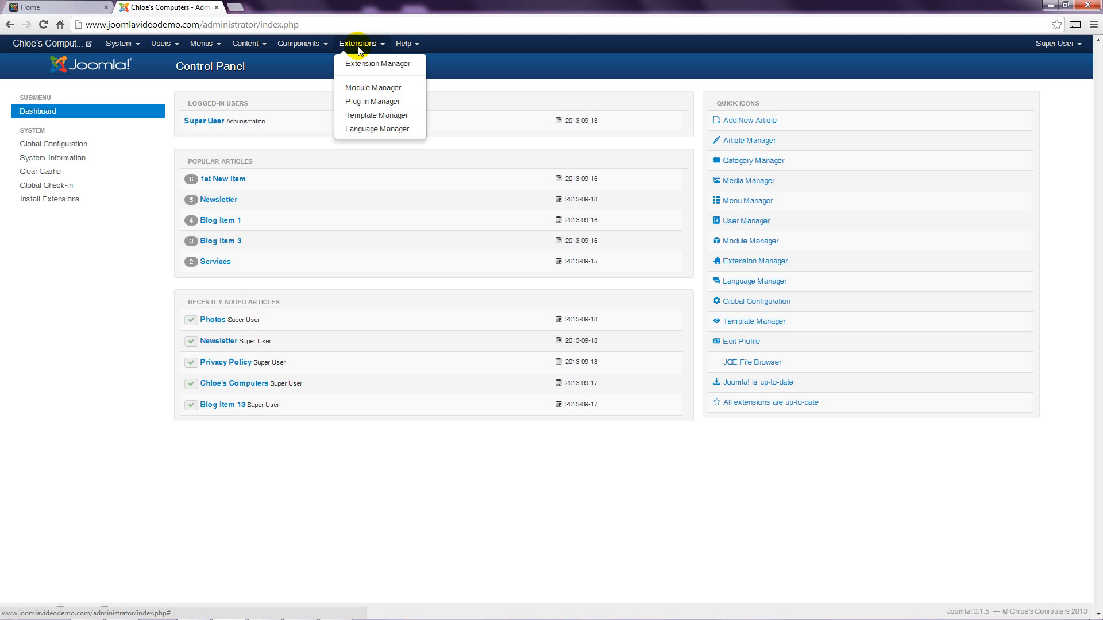
{"action": "left_click", "coordinate": [356, 87]}
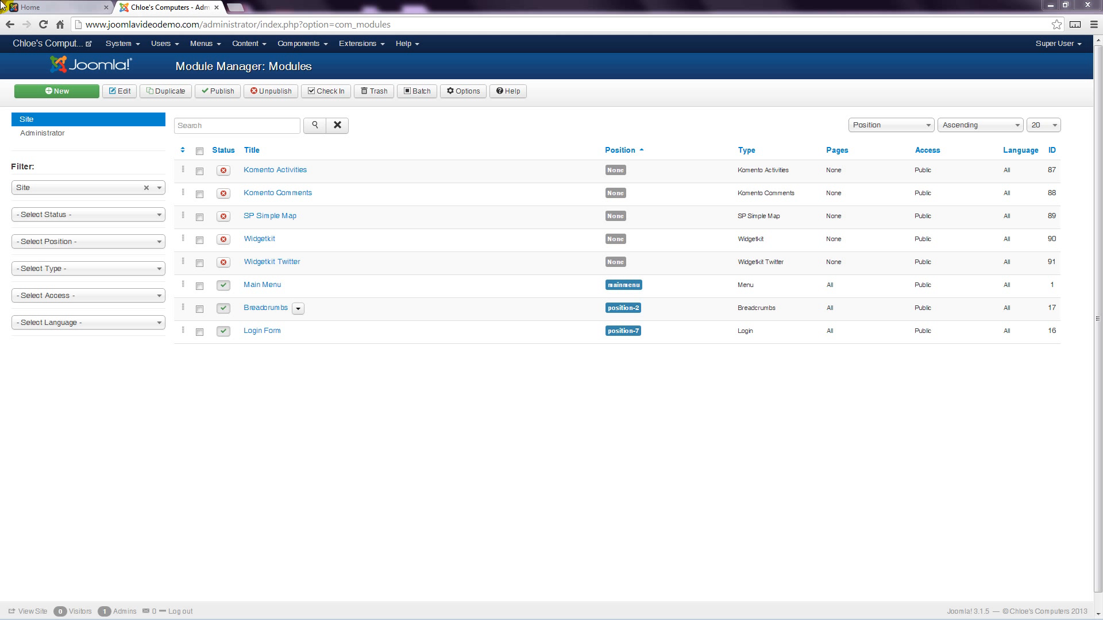
{"action": "left_click", "coordinate": [81, 93]}
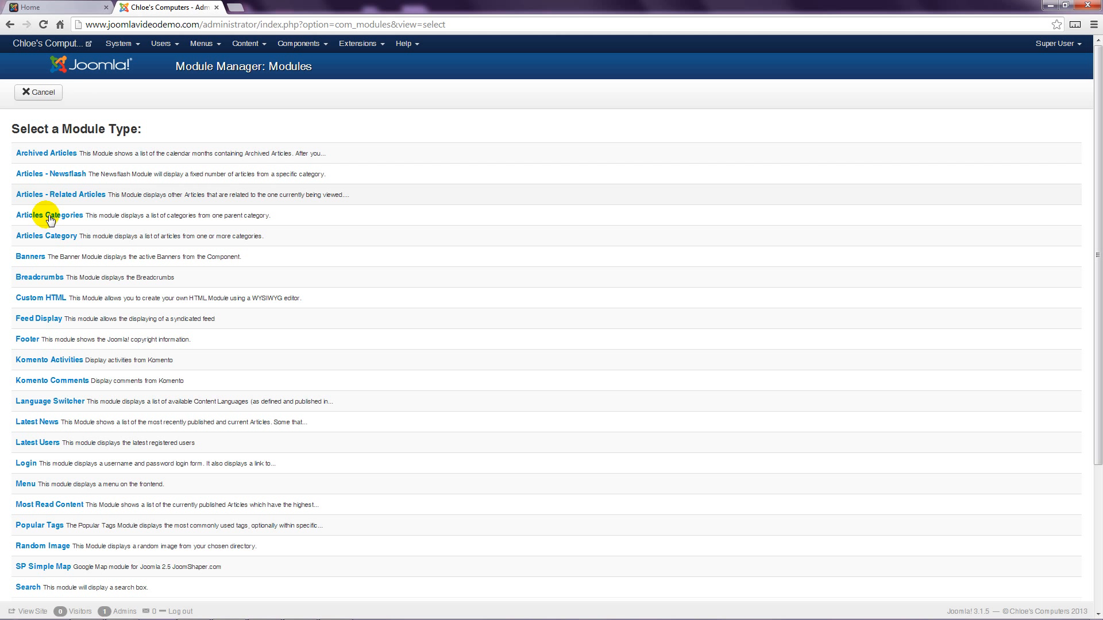
{"action": "left_click", "coordinate": [50, 300]}
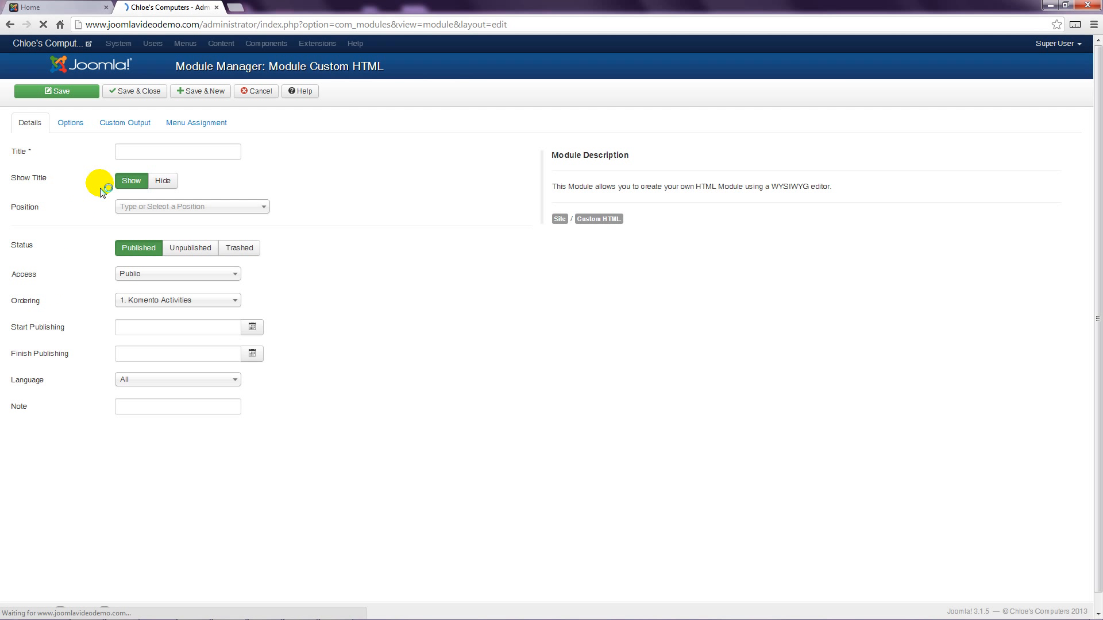
- Title the new module "Copyright" and hide its title from display
{"action": "left_click", "coordinate": [131, 157]}
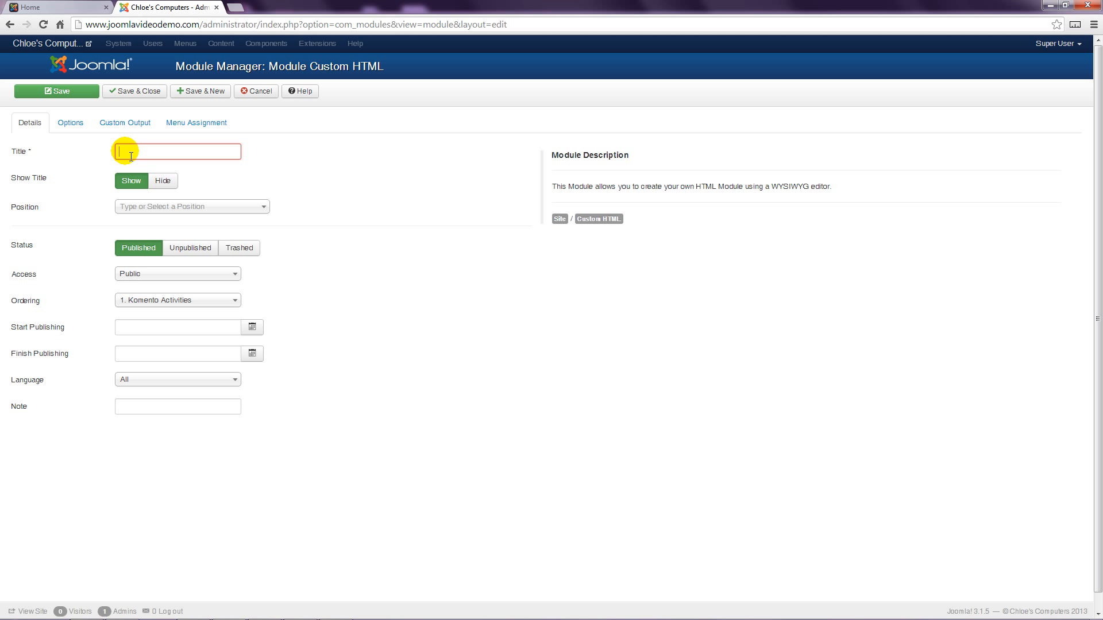
{"action": "type", "text": "Copyright"}
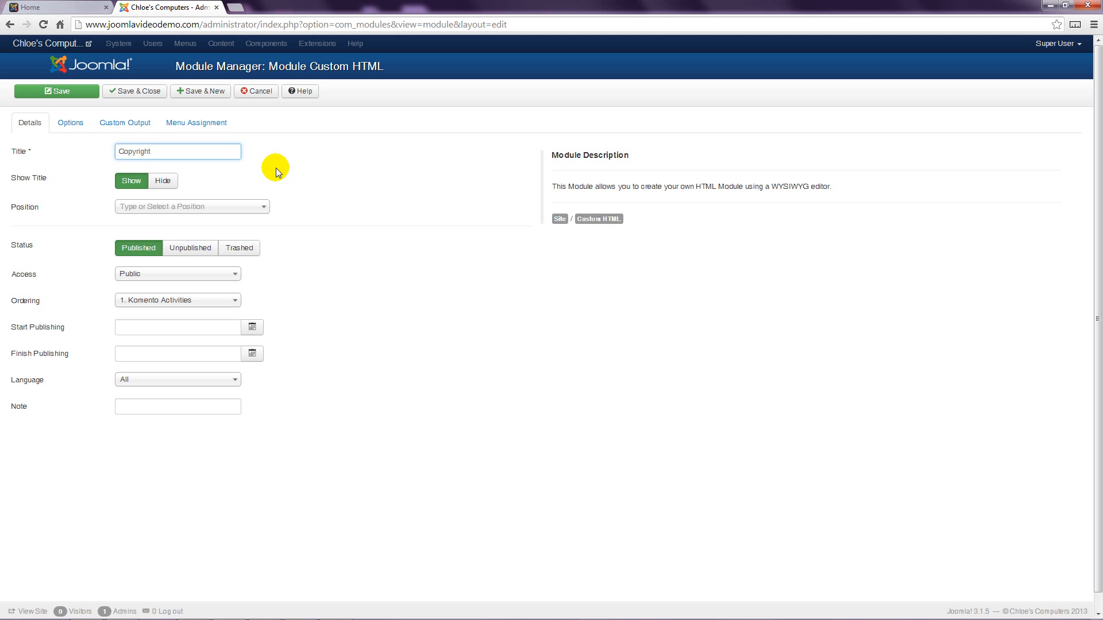
{"action": "left_click", "coordinate": [161, 179]}
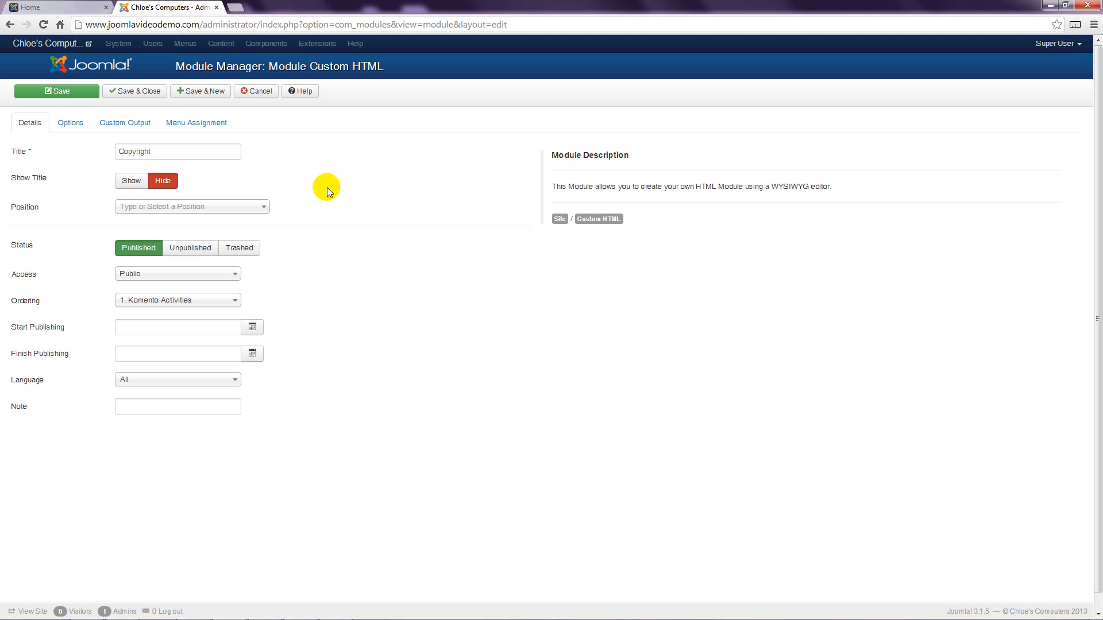
- Assign the Copyright module to the Footer [footer] position of the Jsn_pixel_free template
{"action": "left_click", "coordinate": [264, 207]}
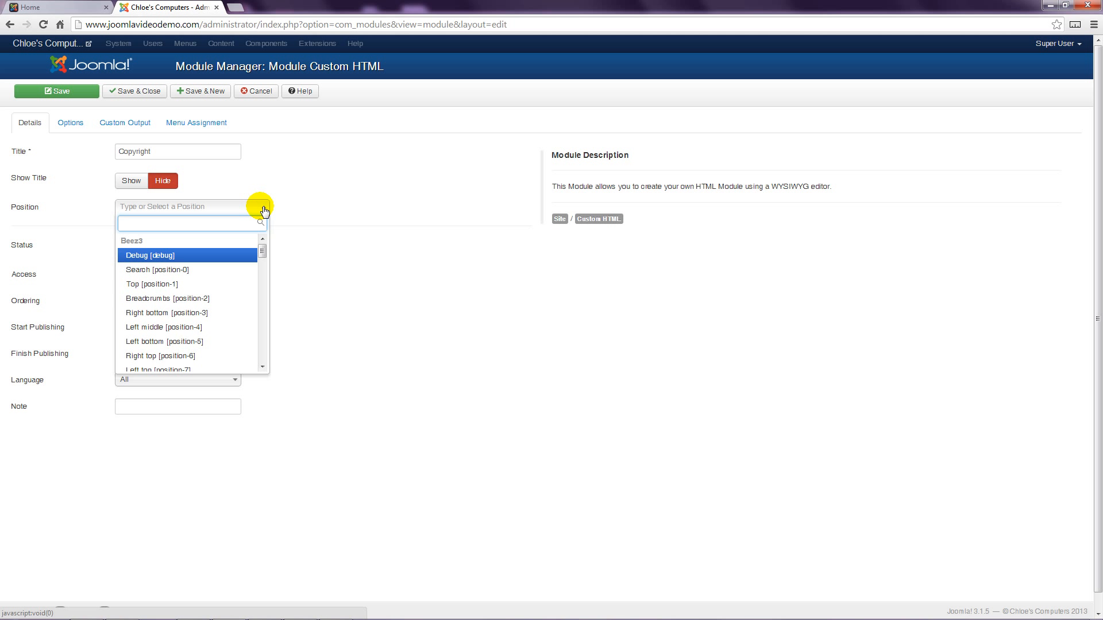
{"action": "left_click_drag", "start_coordinate": [261, 253], "coordinate": [260, 273]}
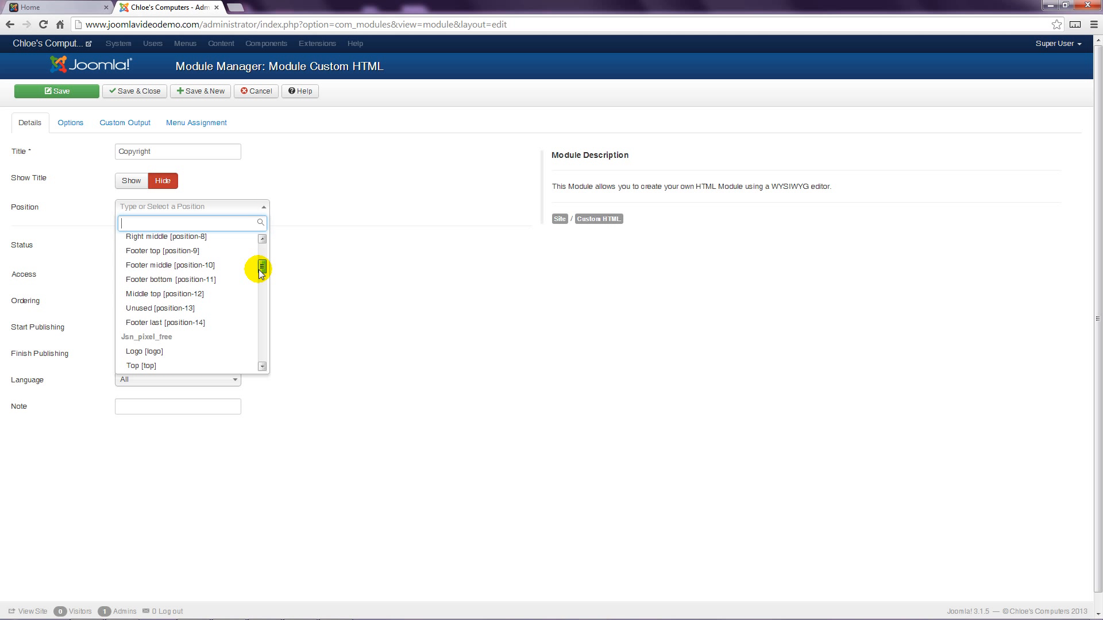
{"action": "scroll", "coordinate": [260, 273], "scroll_direction": "down", "scroll_amount": 2}
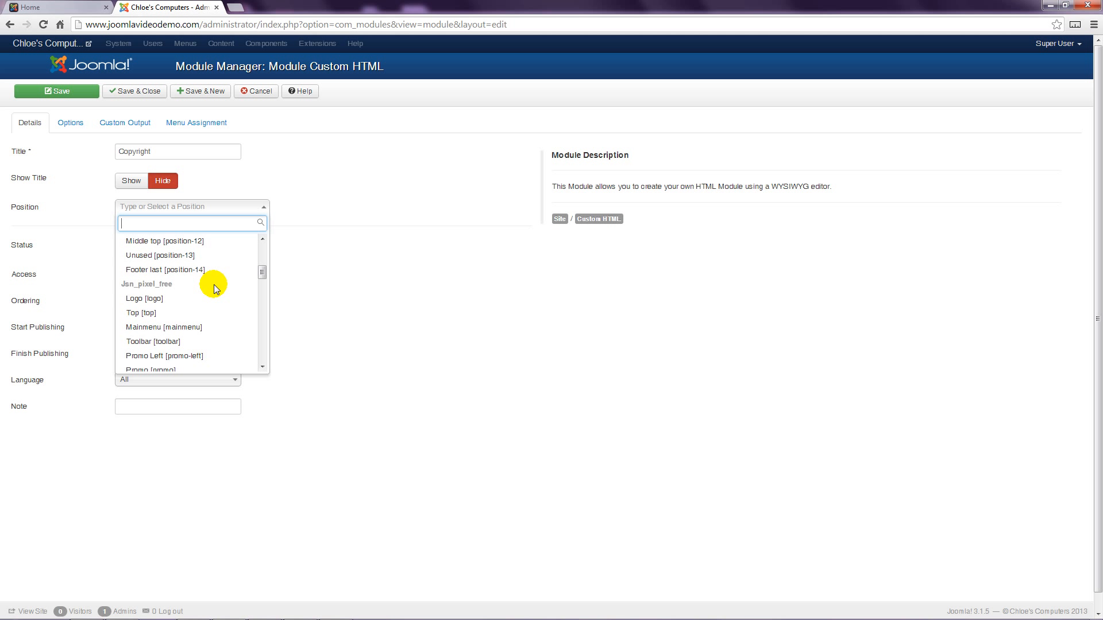
{"action": "left_click_drag", "start_coordinate": [261, 272], "coordinate": [255, 315]}
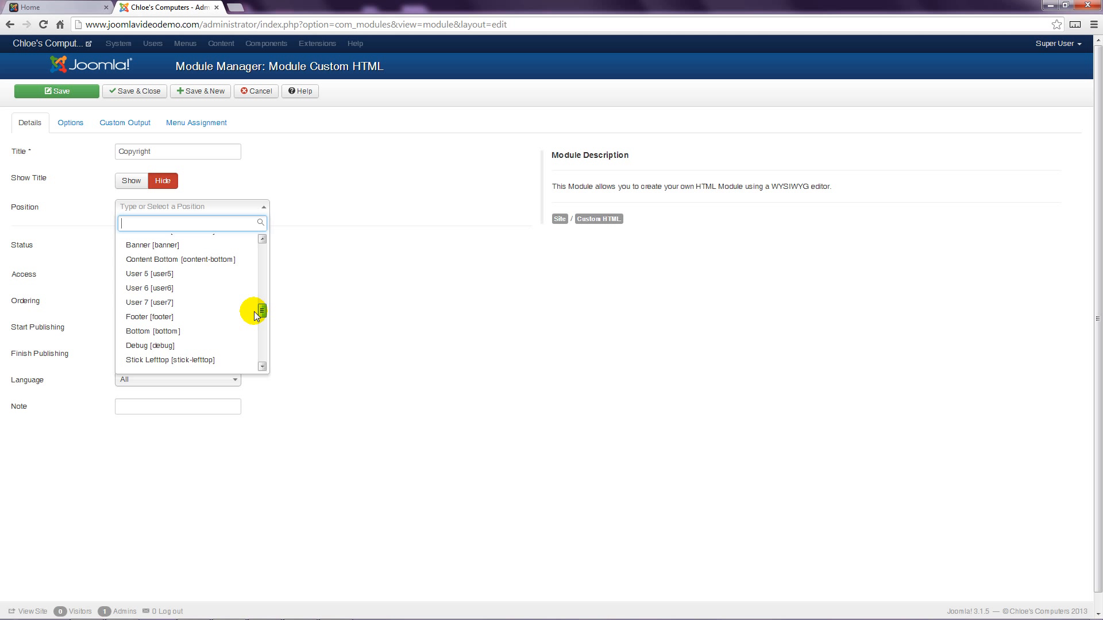
{"action": "left_click_drag", "start_coordinate": [254, 312], "coordinate": [254, 312]}
{"action": "left_click", "coordinate": [180, 320]}
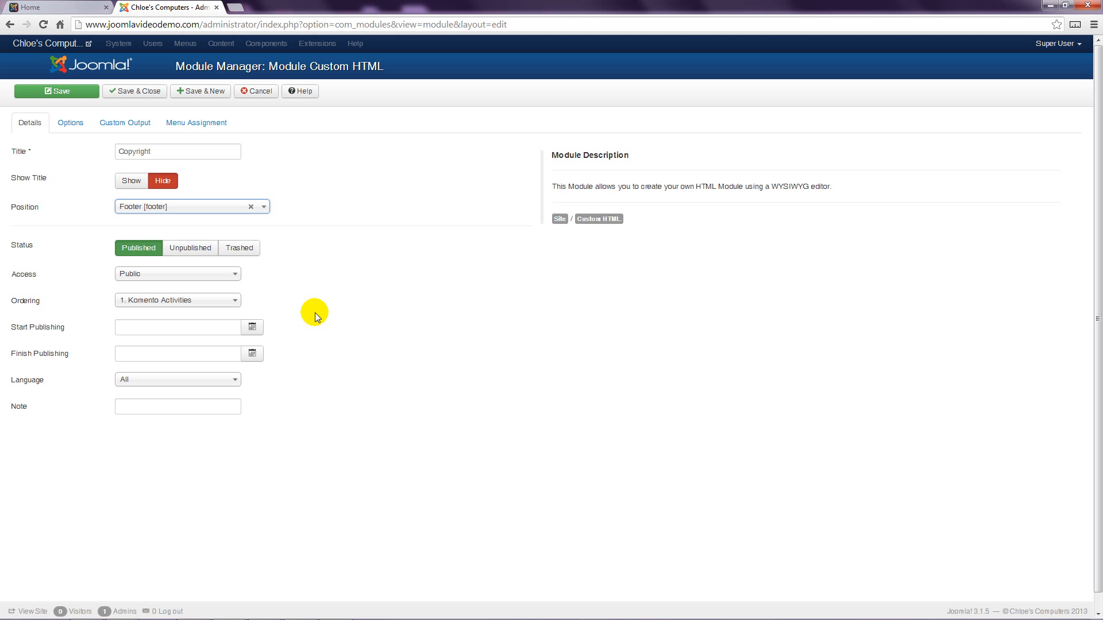
- Write "© Copyright 2013 Chloe's Computers" as the module's custom output, inserting the © special character, and save and close the module
{"action": "left_click", "coordinate": [143, 126]}
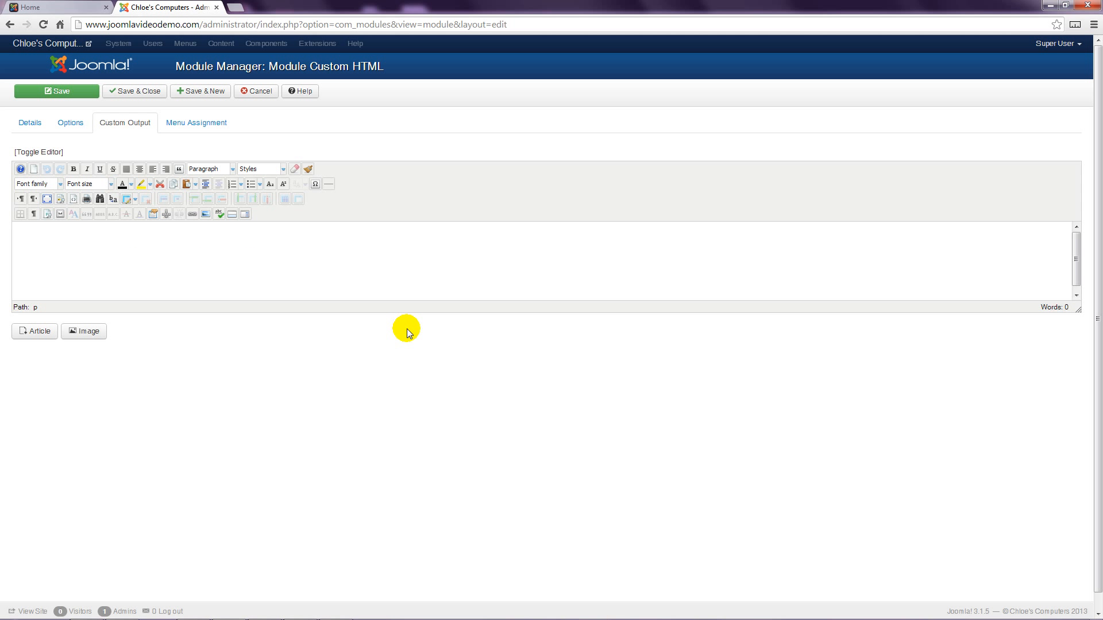
{"action": "left_click", "coordinate": [259, 281]}
{"action": "type", "text": "Copyright 2013 Chloe's Computers"}
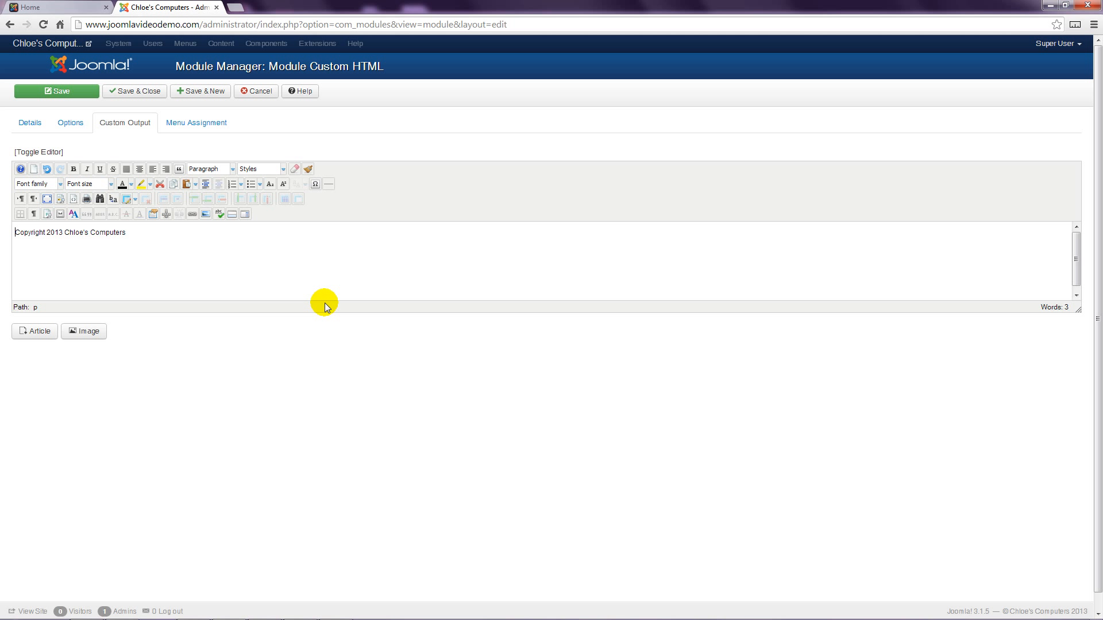
{"action": "left_click", "coordinate": [314, 185]}
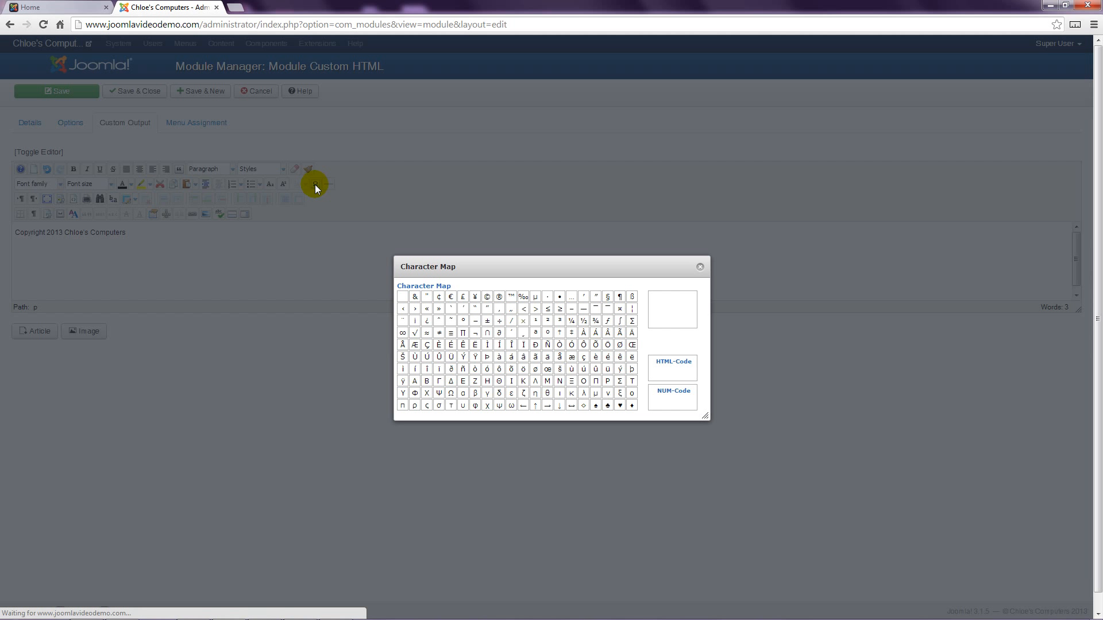
{"action": "left_click", "coordinate": [488, 296]}
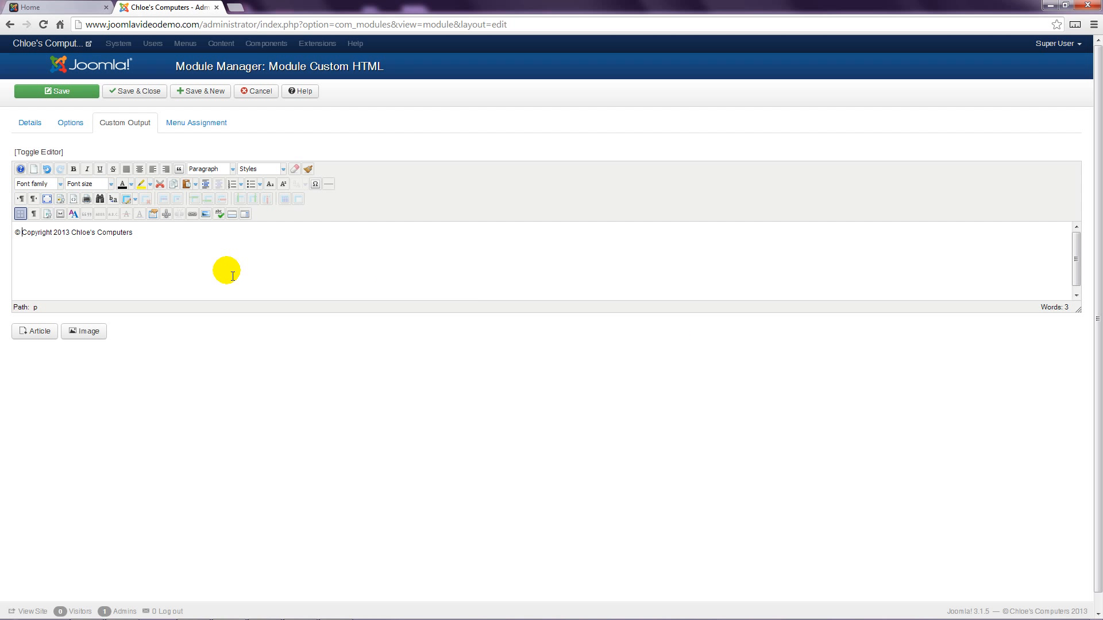
{"action": "left_click", "coordinate": [141, 96]}
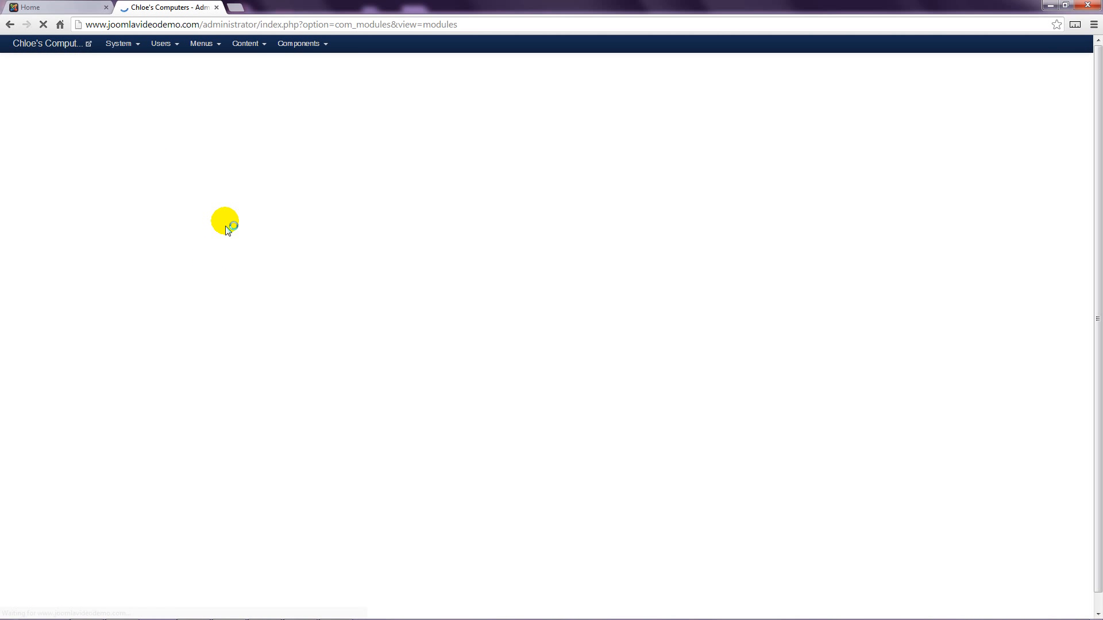
- Reload the public site's home page and check the footer there and on the Services and About pages
{"action": "left_click", "coordinate": [57, 7]}
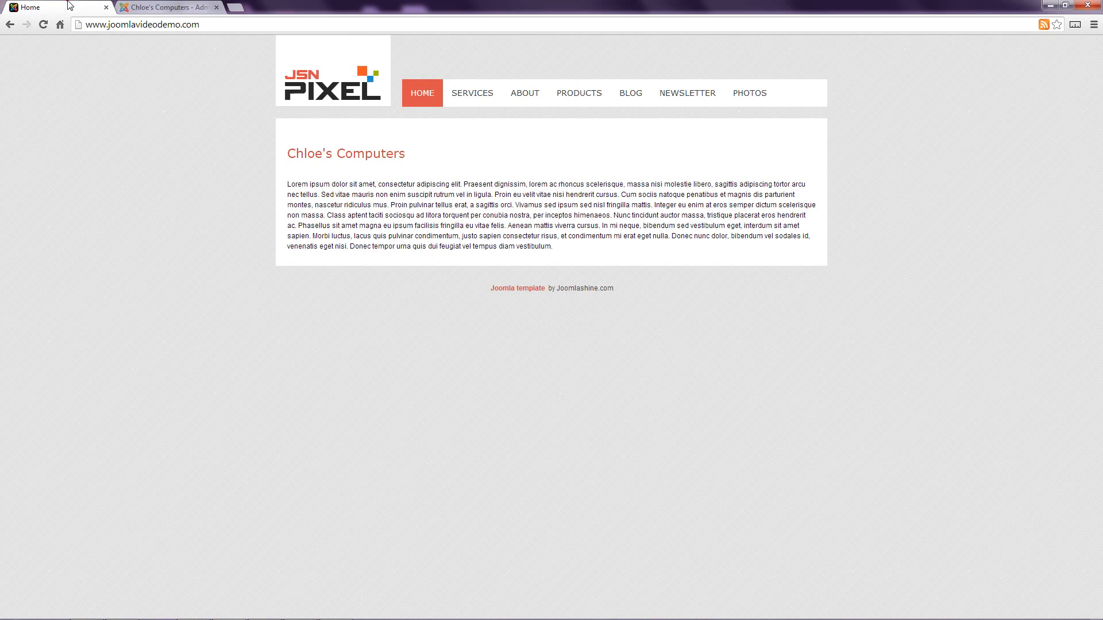
{"action": "left_click", "coordinate": [292, 95]}
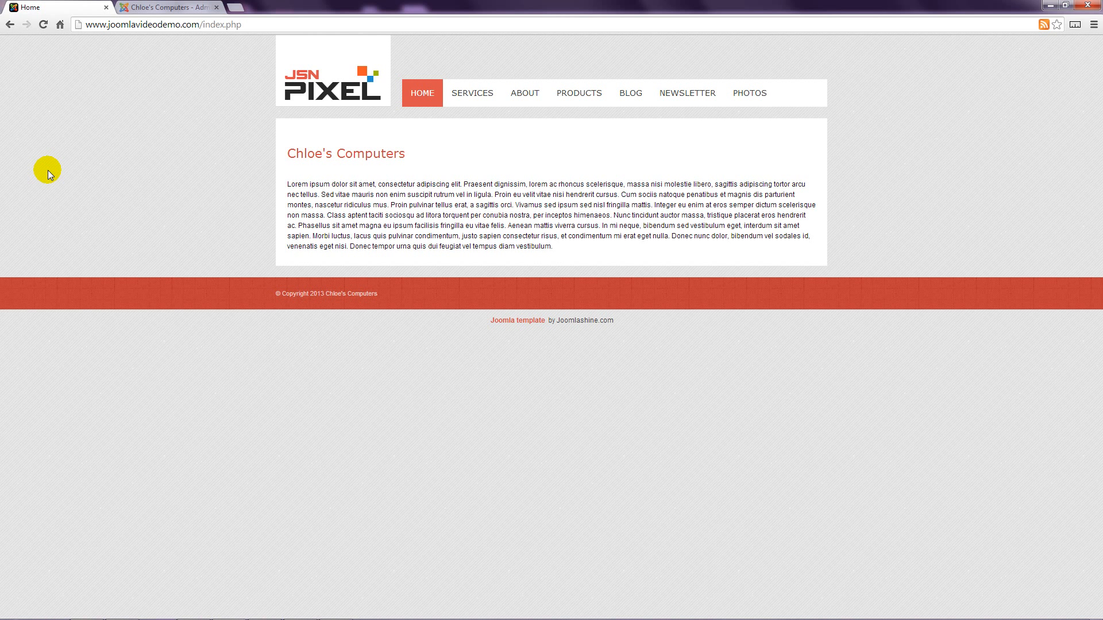
{"action": "left_click", "coordinate": [462, 96]}
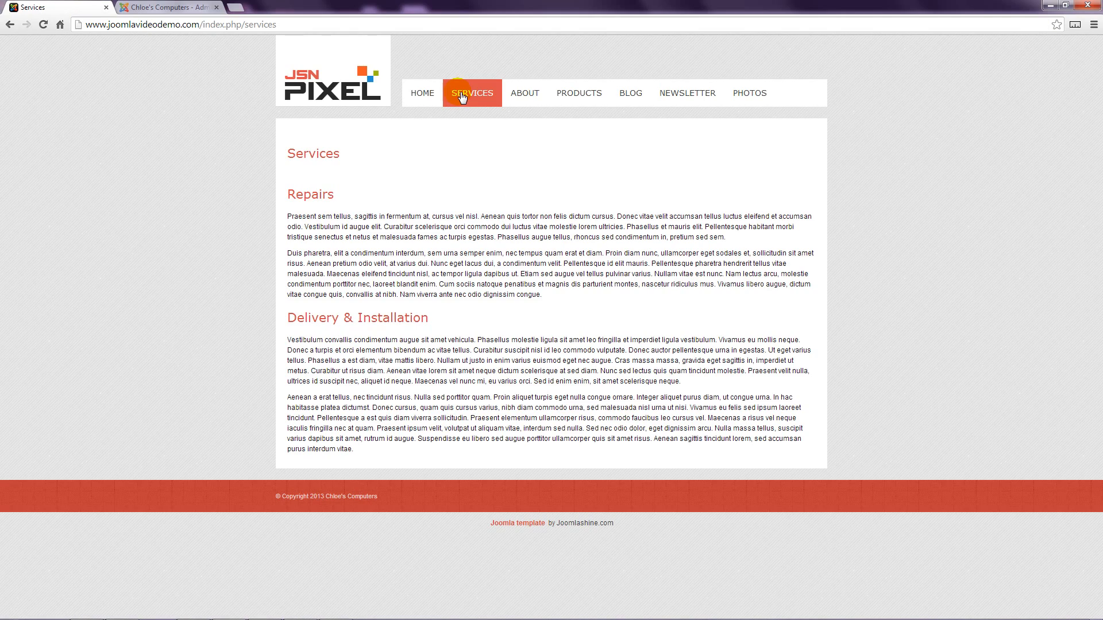
{"action": "left_click", "coordinate": [522, 97]}
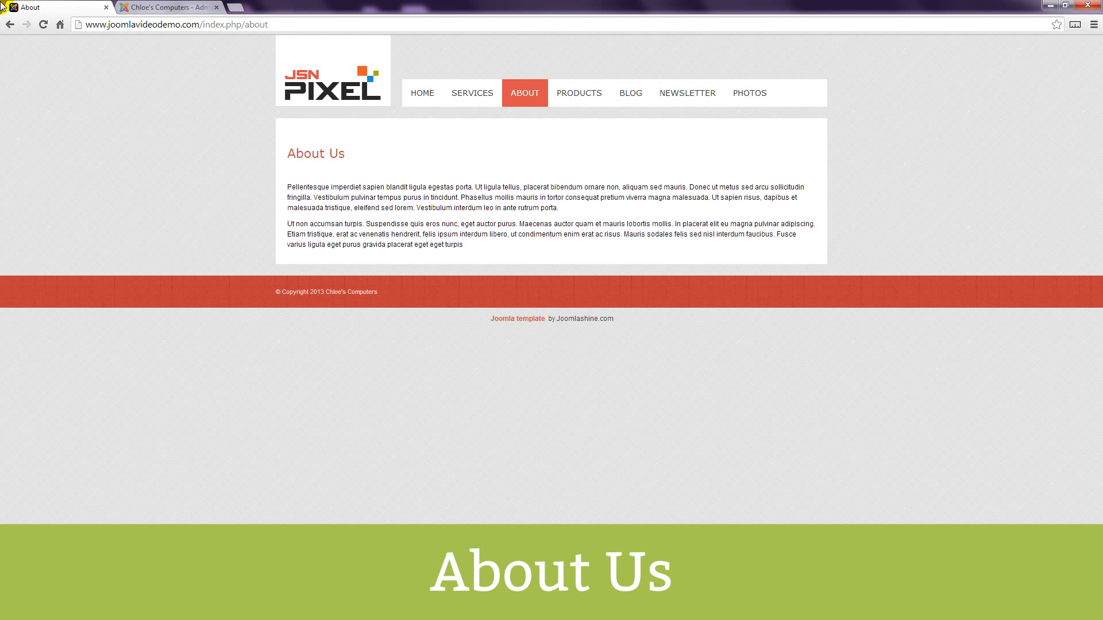
- Consult the lower module positions in jsn-pixel-configuration-manual.pdf in Adobe Reader, and return to the Joomla Module Manager
{"action": "left_click", "coordinate": [158, 8]}
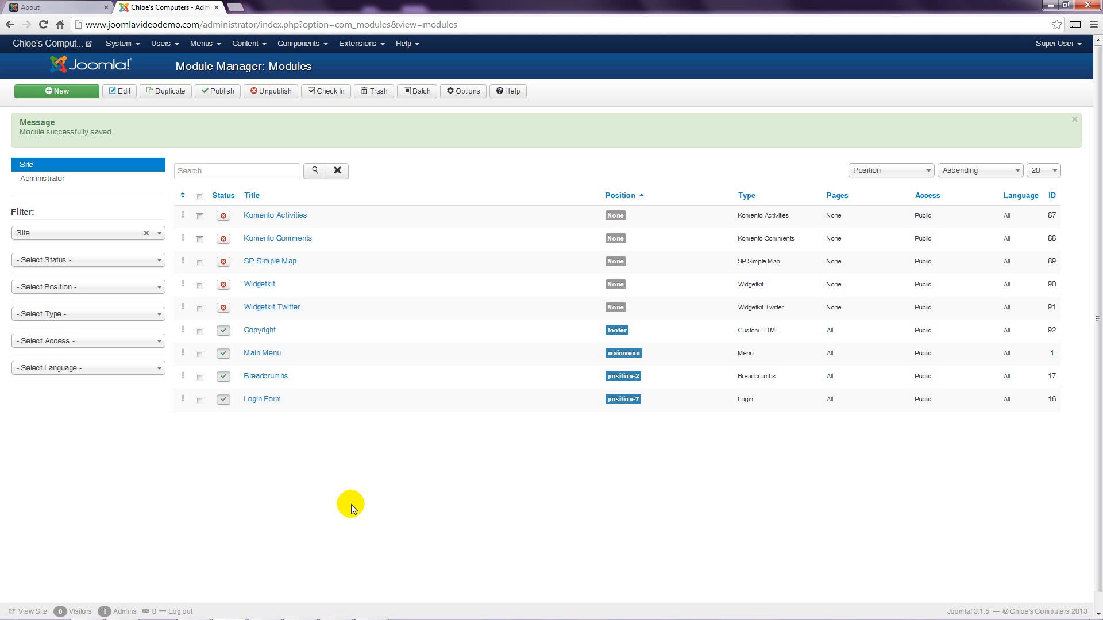
{"action": "key", "text": "alt+Tab"}
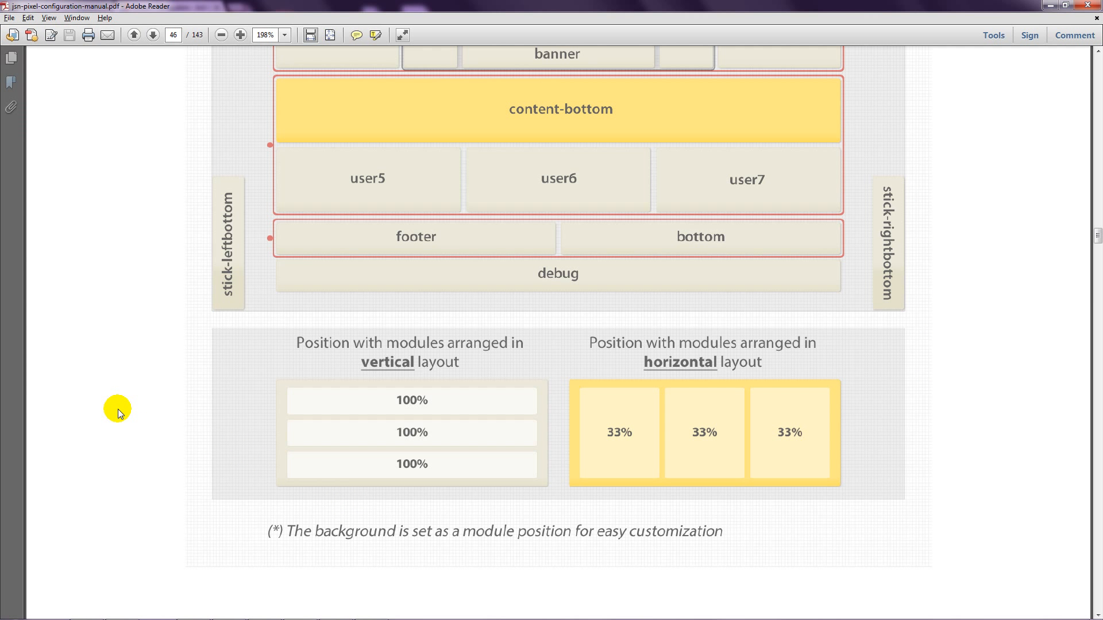
{"action": "scroll", "coordinate": [118, 411], "scroll_direction": "up", "scroll_amount": 5}
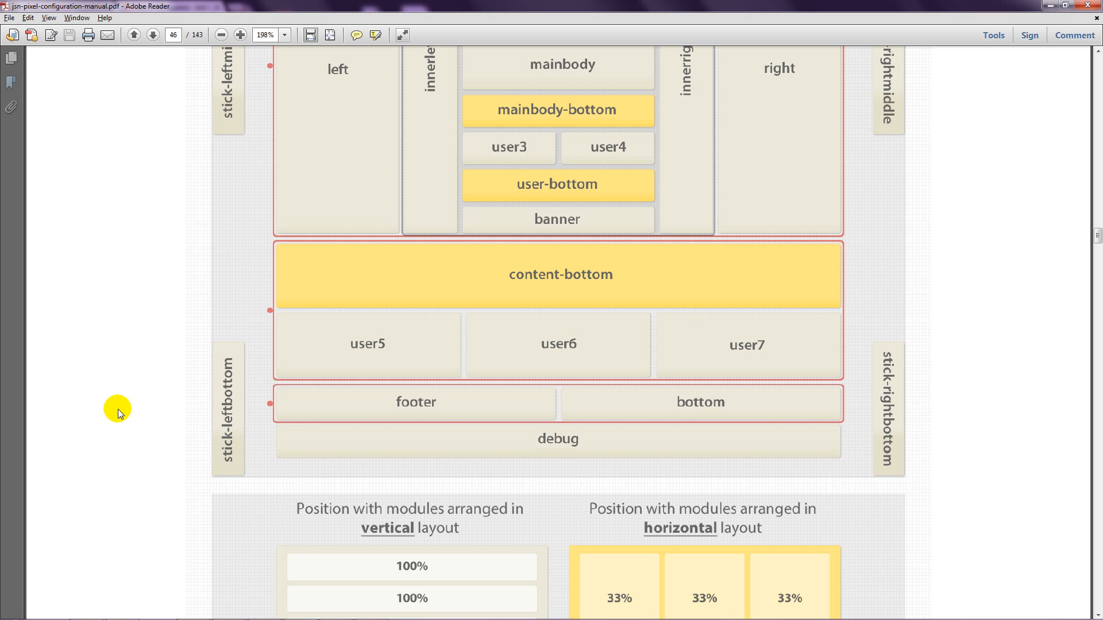
{"action": "key", "text": "alt+Tab"}
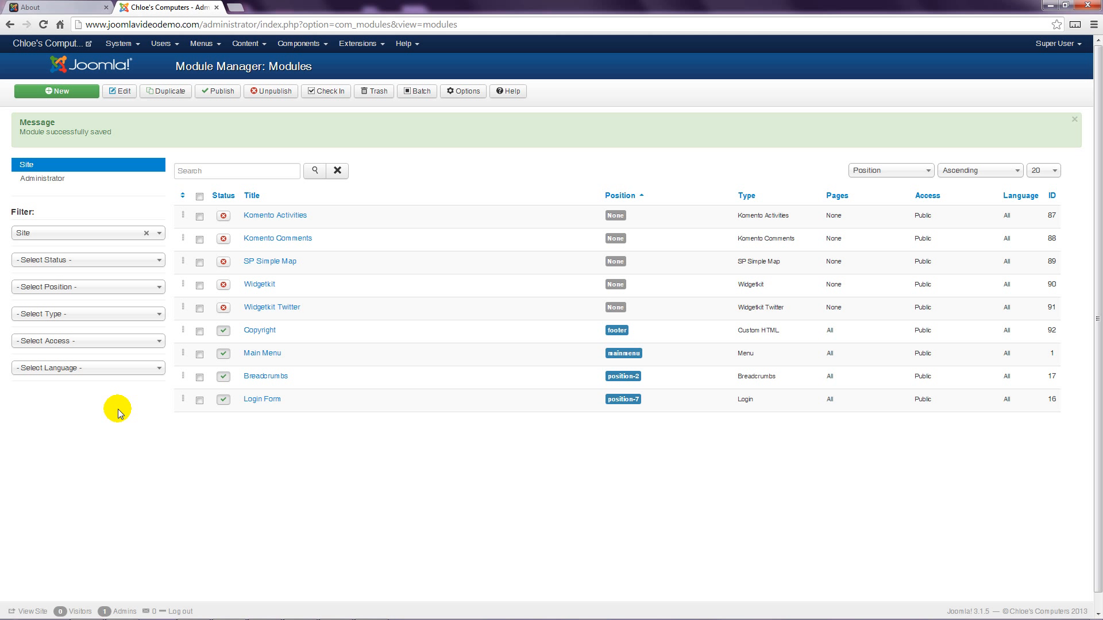
- Create another Custom HTML module and title it "About Us"
{"action": "left_click", "coordinate": [78, 93]}
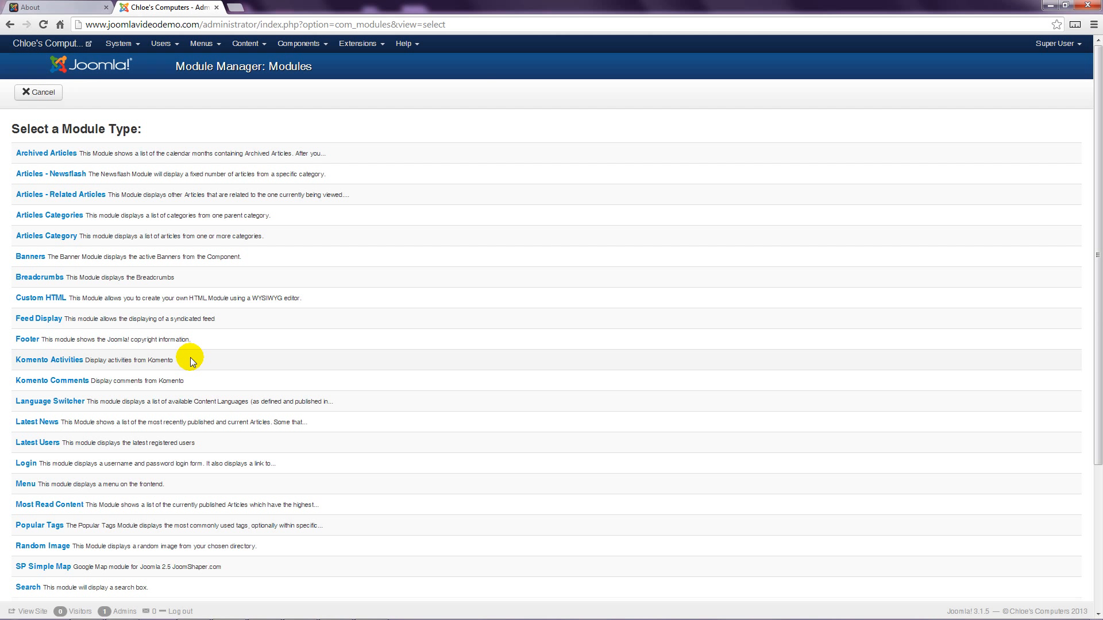
{"action": "left_click", "coordinate": [63, 301]}
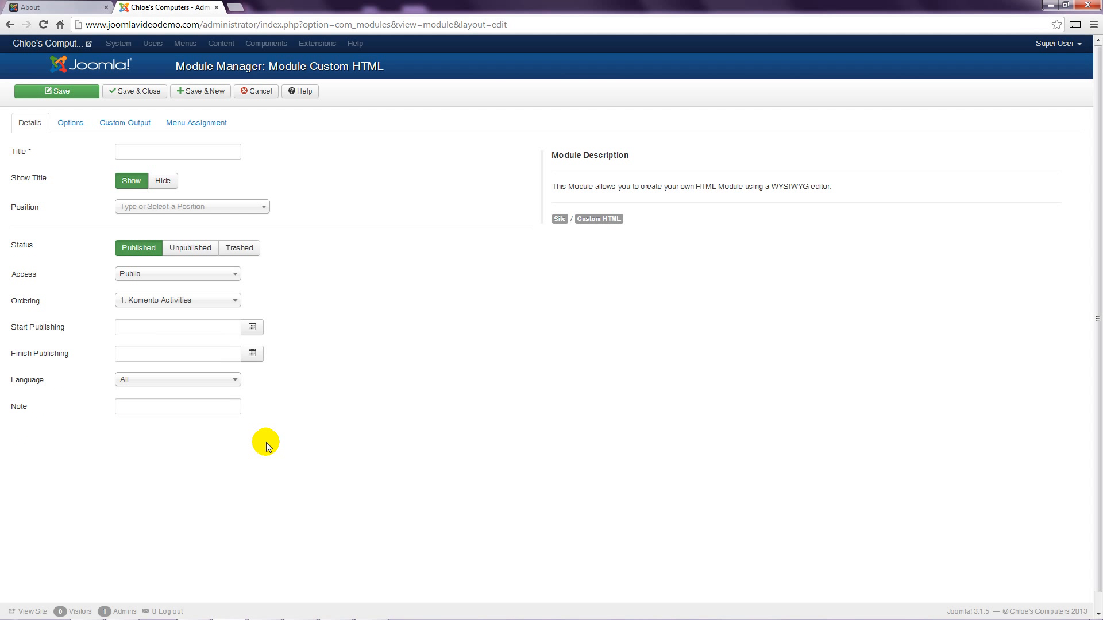
{"action": "left_click", "coordinate": [129, 153]}
{"action": "type", "text": "About Us"}
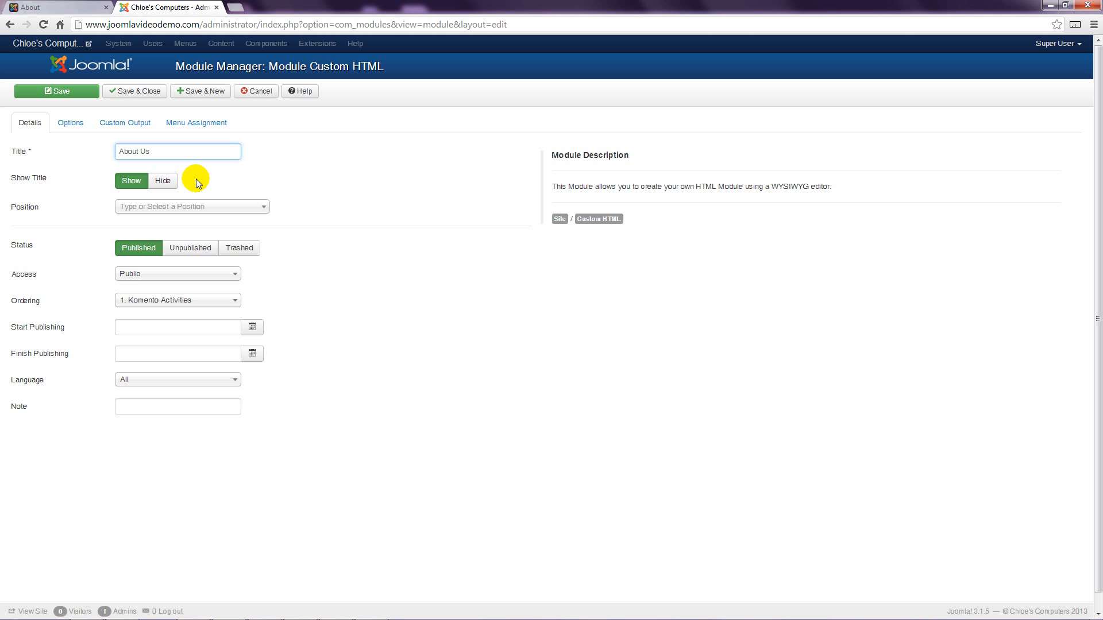
- Assign the About Us module to the User 6 [user6] position of the Jsn_pixel_free template
{"action": "left_click", "coordinate": [264, 207]}
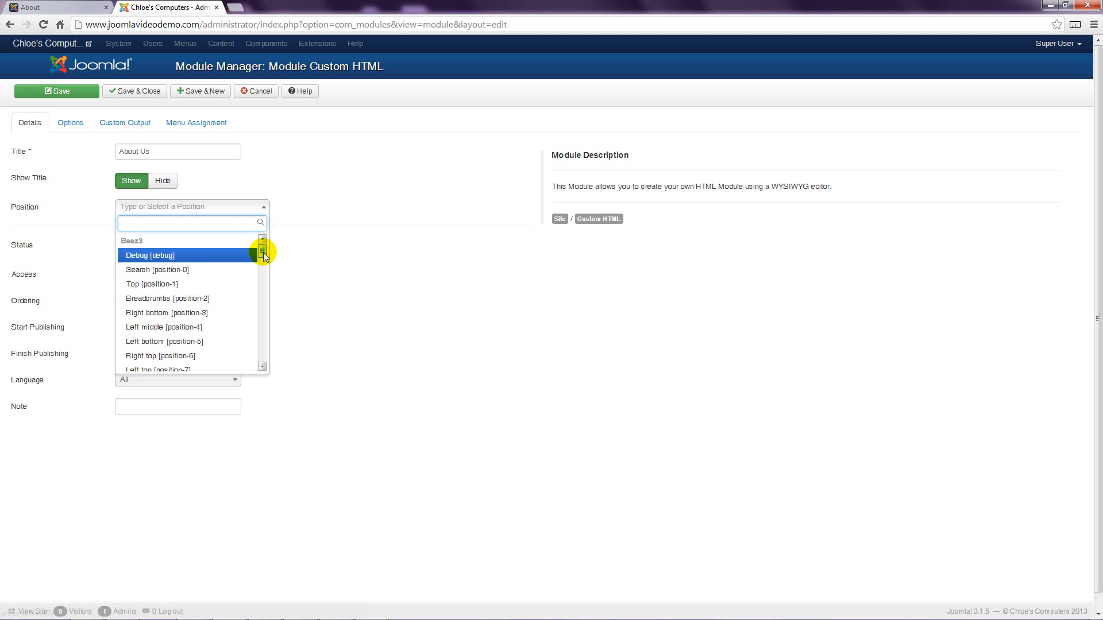
{"action": "left_click_drag", "start_coordinate": [263, 252], "coordinate": [262, 275]}
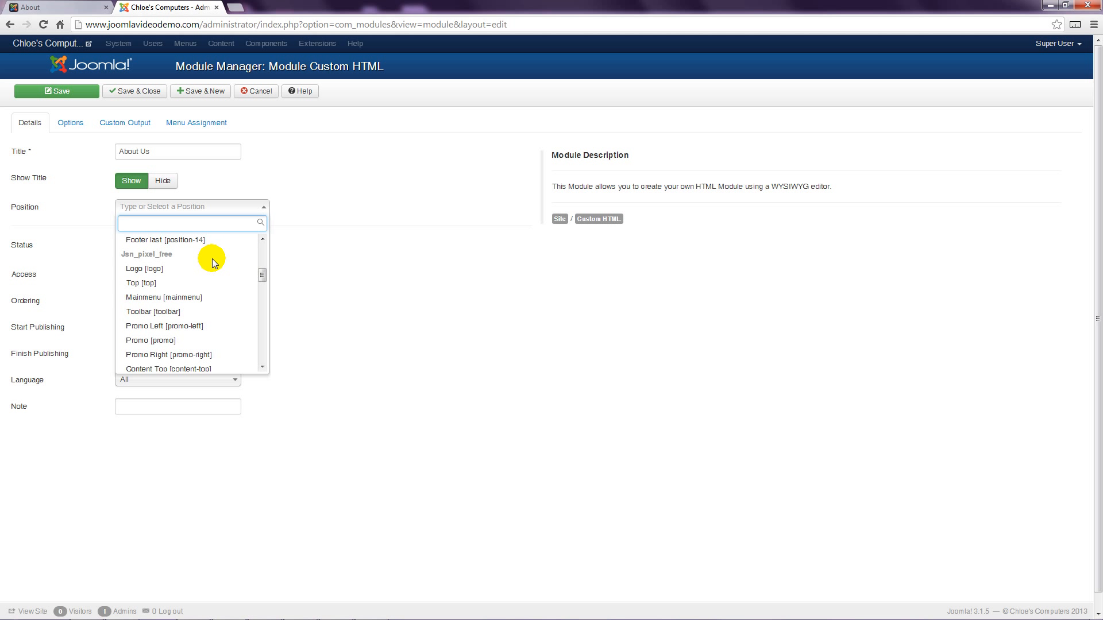
{"action": "left_click_drag", "start_coordinate": [260, 274], "coordinate": [254, 313]}
{"action": "left_click", "coordinate": [191, 317]}
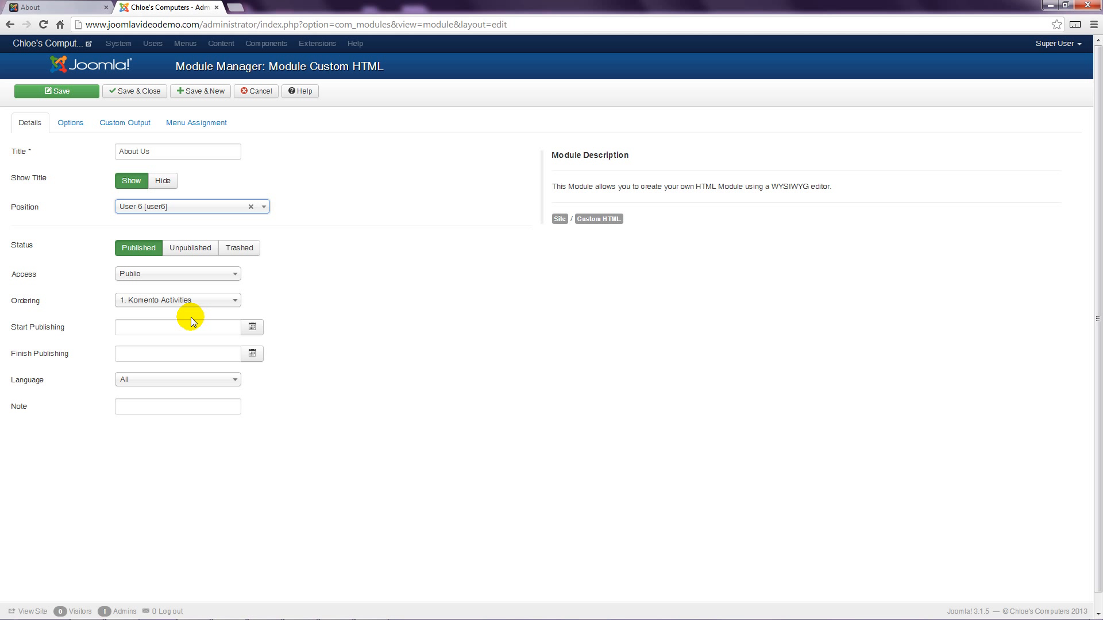
- Fill the custom output with "Chloe's Computers is one of Sydney's oldest computer stores. Read More", followed by the store's address and phone number
{"action": "left_click", "coordinate": [128, 123]}
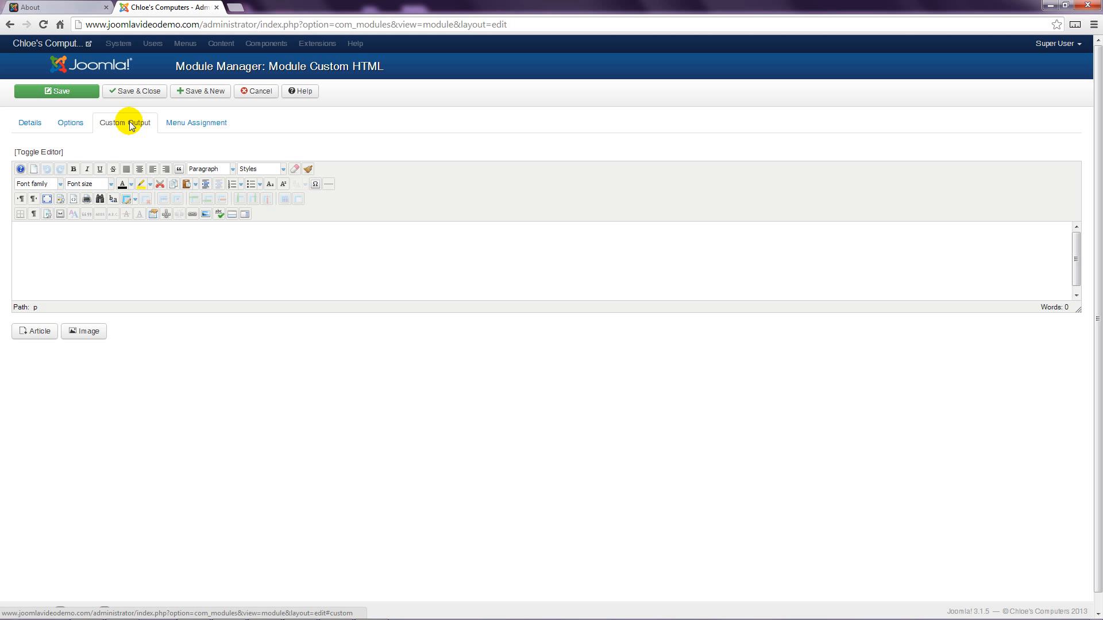
{"action": "left_click", "coordinate": [159, 246]}
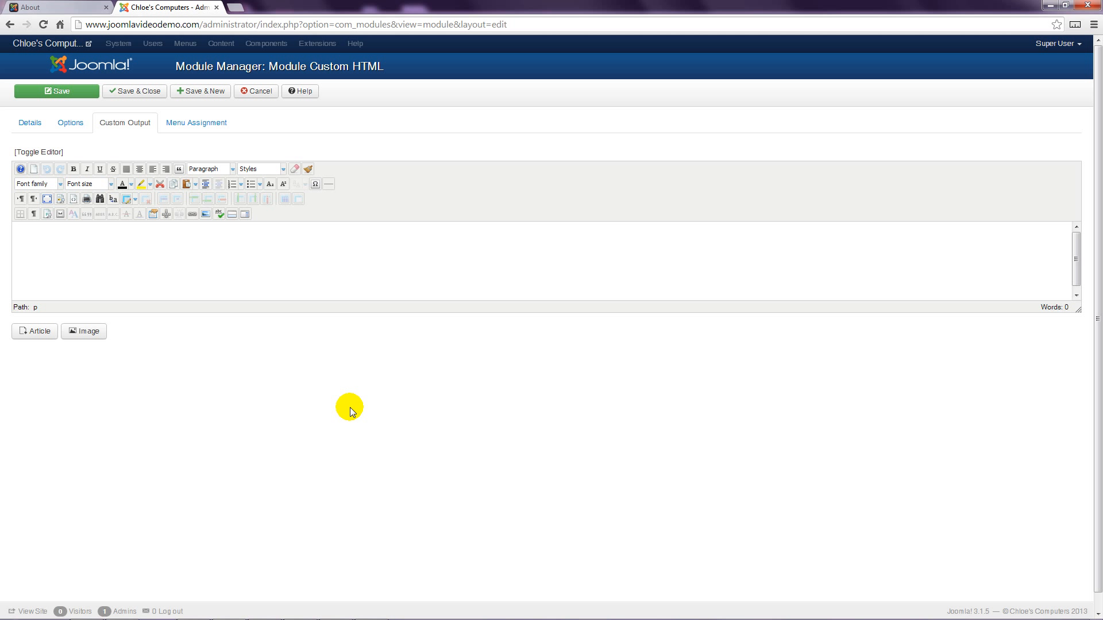
{"action": "type", "text": "Chloe's Computers is one of Sydney's oldest computer stores. Read More 123 Sydney Road Sydney NSW 2000 Phone: 9999-9999"}
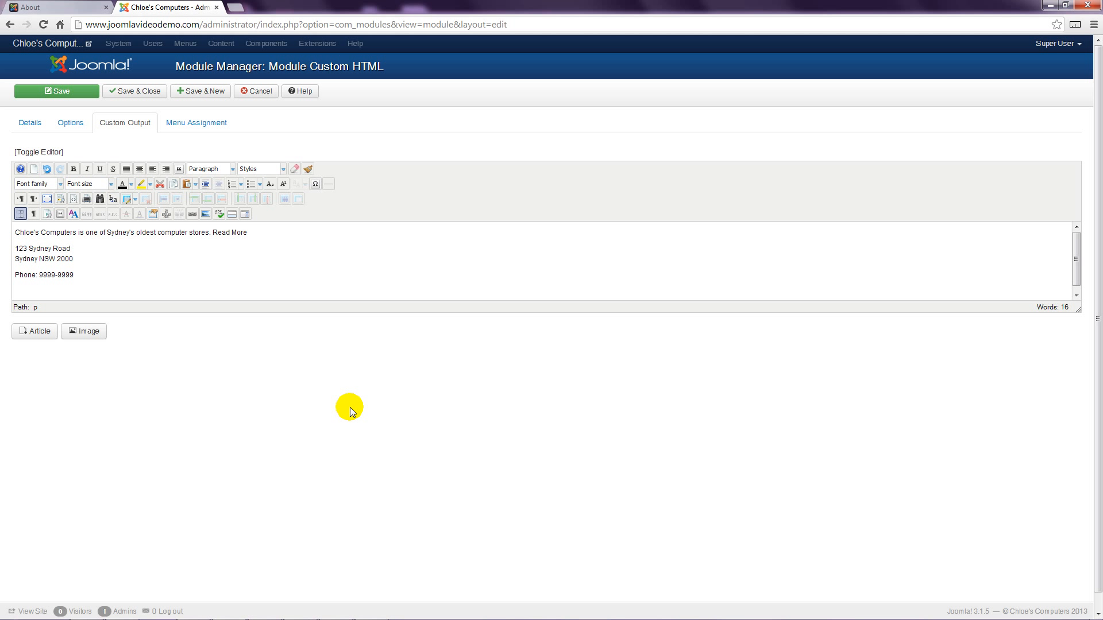
- Link the "Read More" text to the About Us article in the About content category, and save and close the module
{"action": "double_click", "coordinate": [214, 232]}
{"action": "left_click", "coordinate": [246, 232], "text": "shift"}
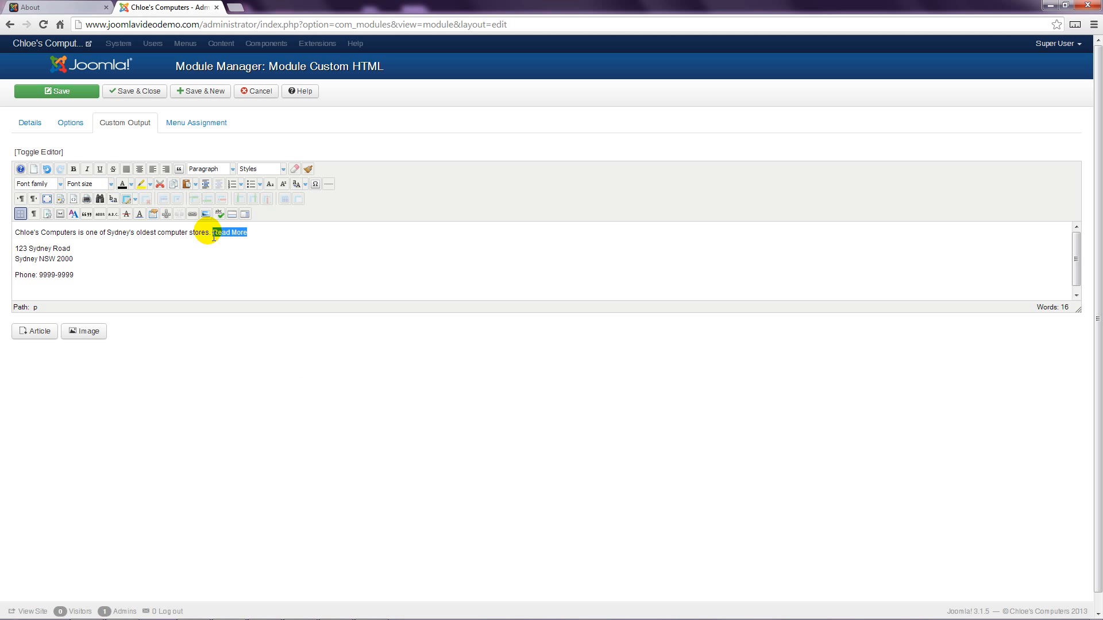
{"action": "left_click", "coordinate": [193, 215]}
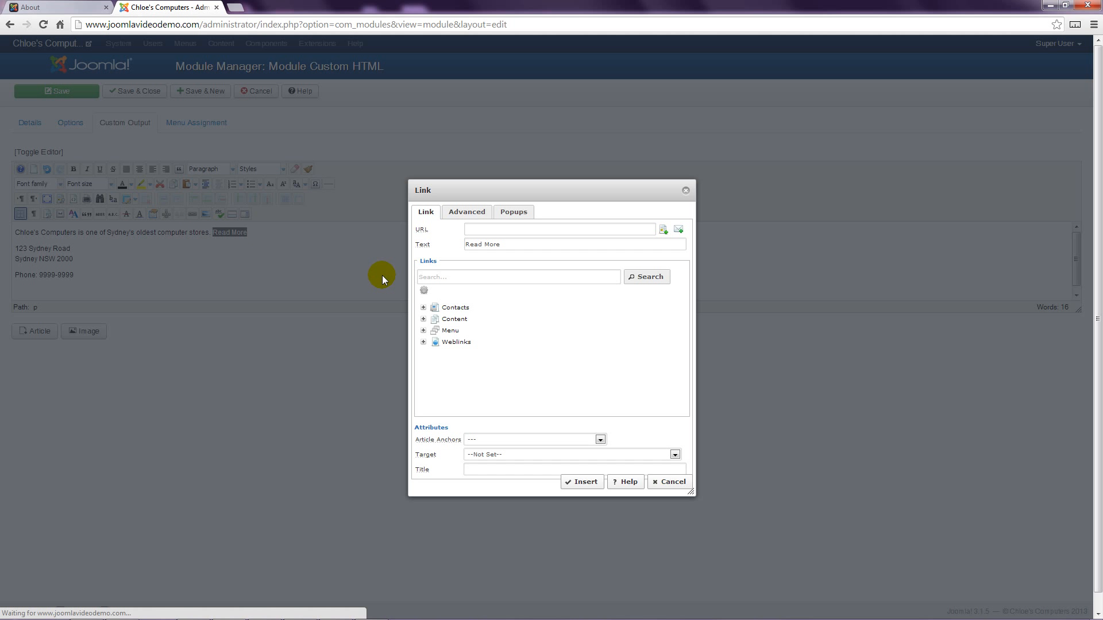
{"action": "left_click", "coordinate": [424, 320]}
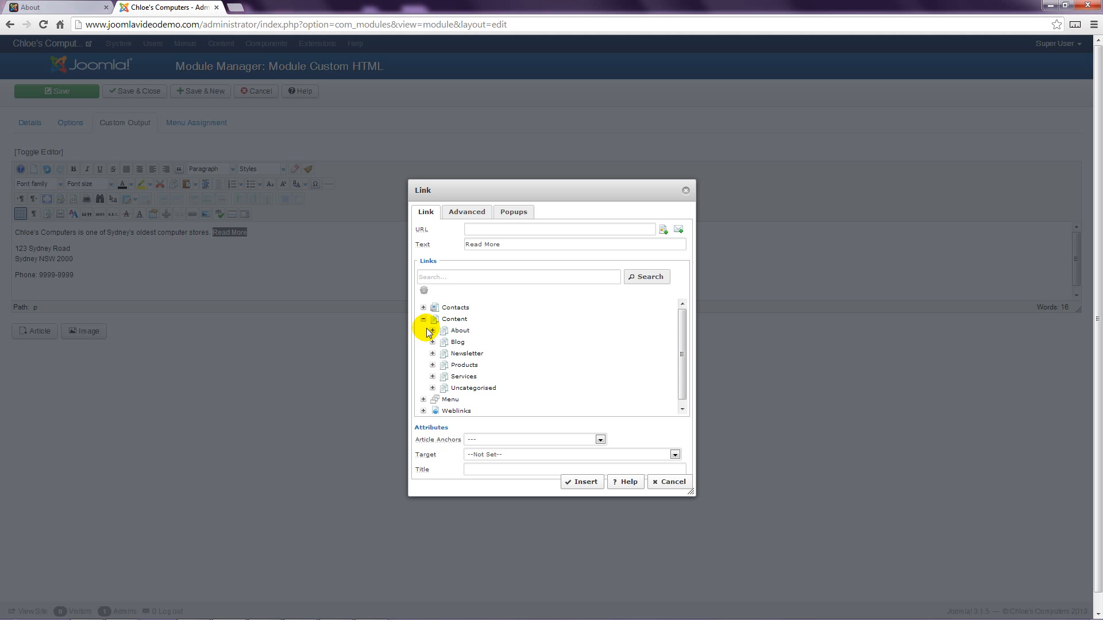
{"action": "left_click", "coordinate": [432, 330]}
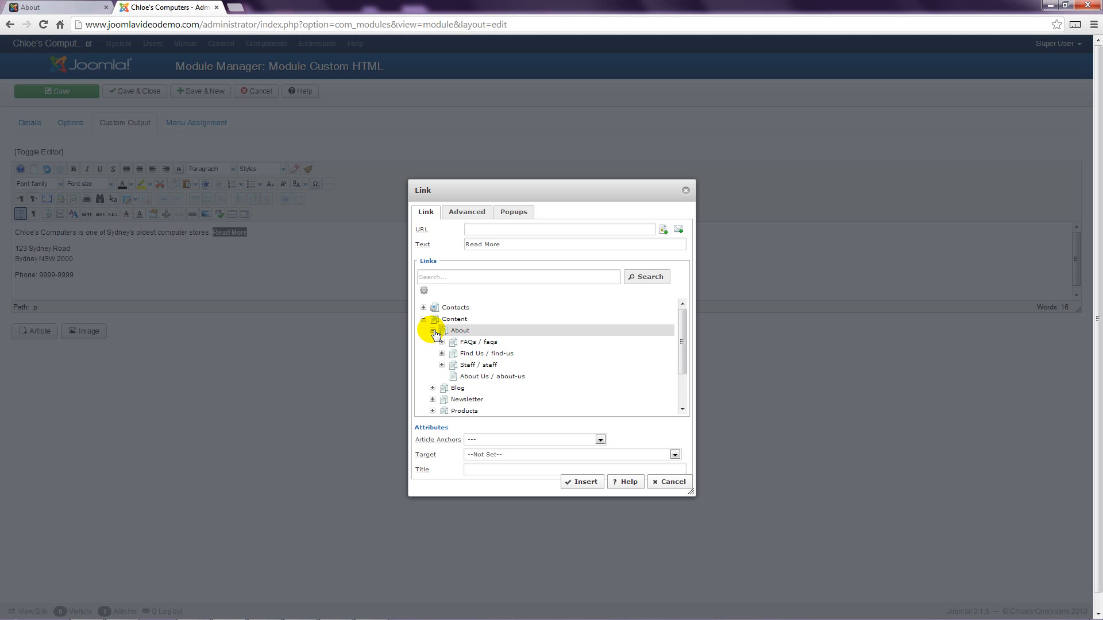
{"action": "left_click", "coordinate": [472, 377]}
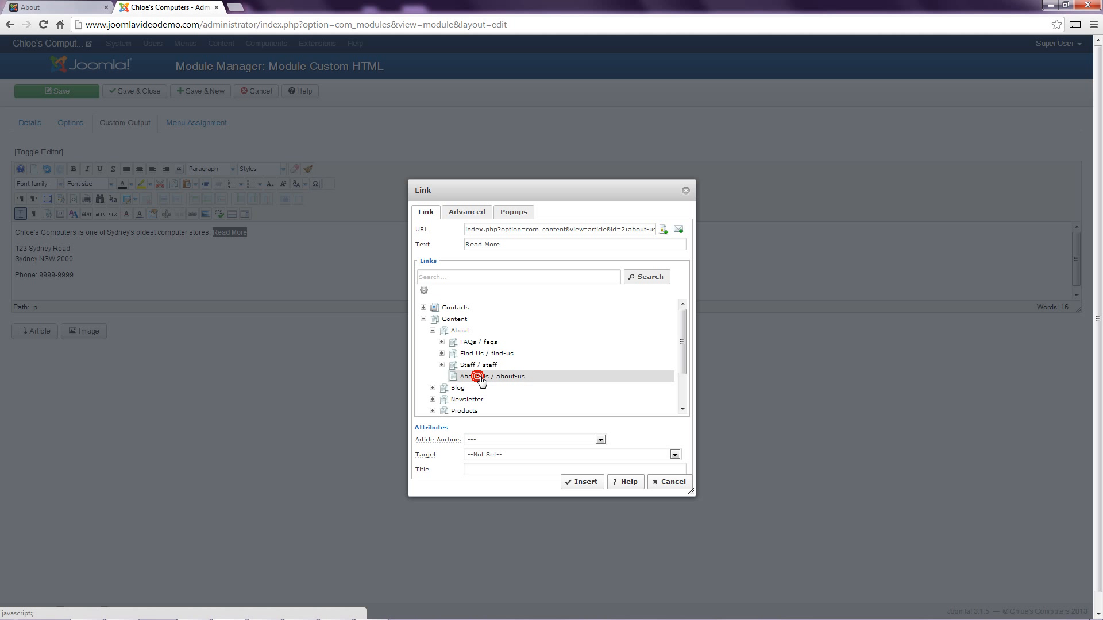
{"action": "left_click", "coordinate": [579, 483]}
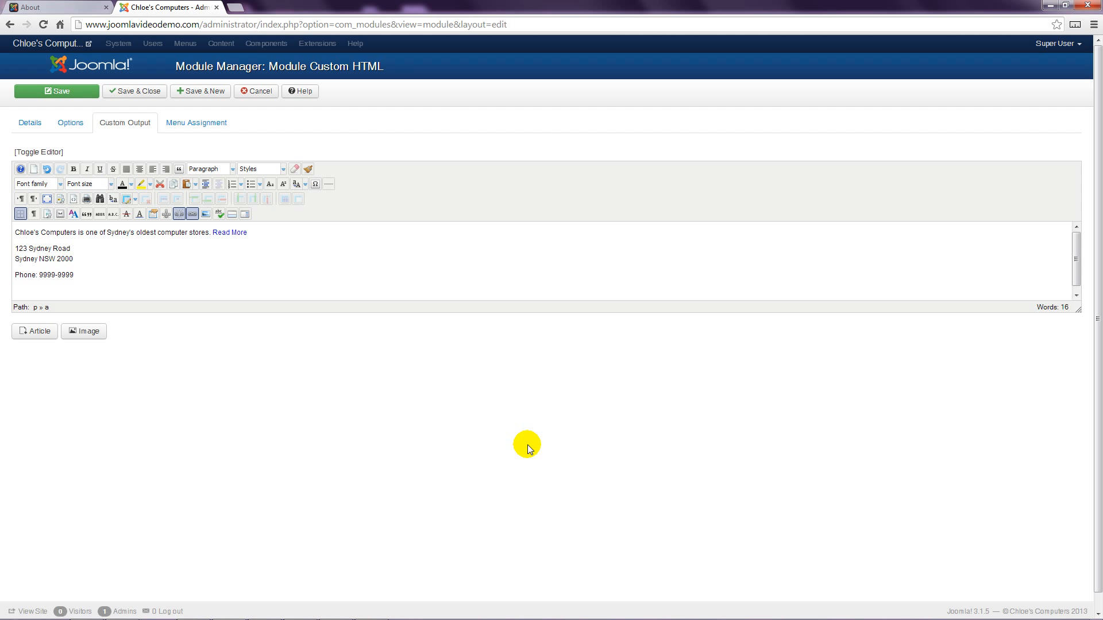
{"action": "left_click", "coordinate": [141, 92]}
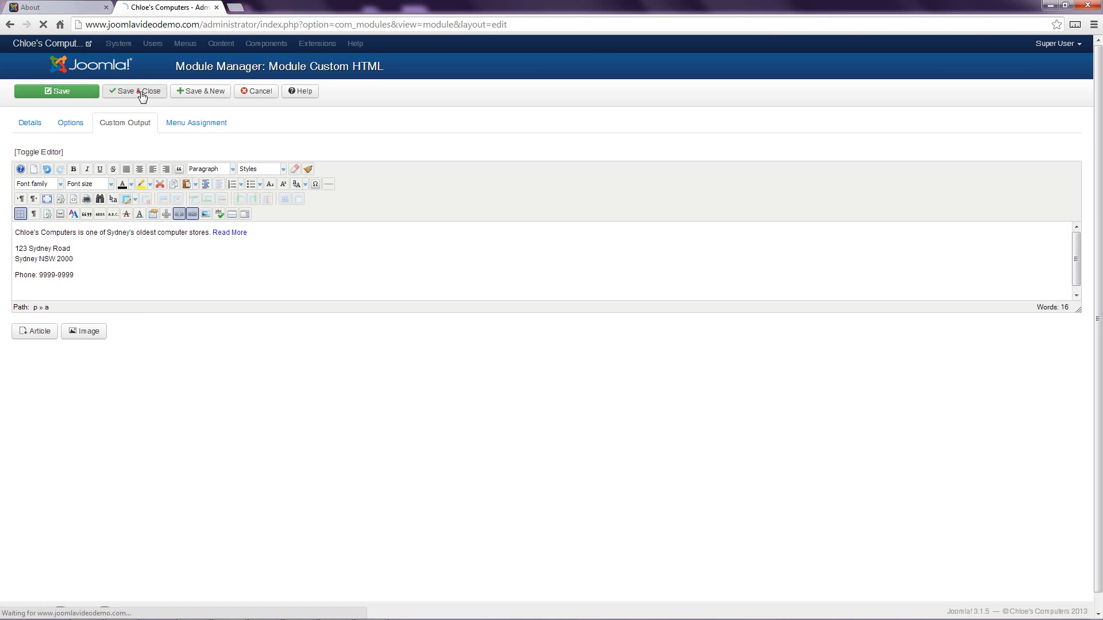
- Check the About Us block on the live site's home page and test its Read More link
{"action": "left_click", "coordinate": [68, 6]}
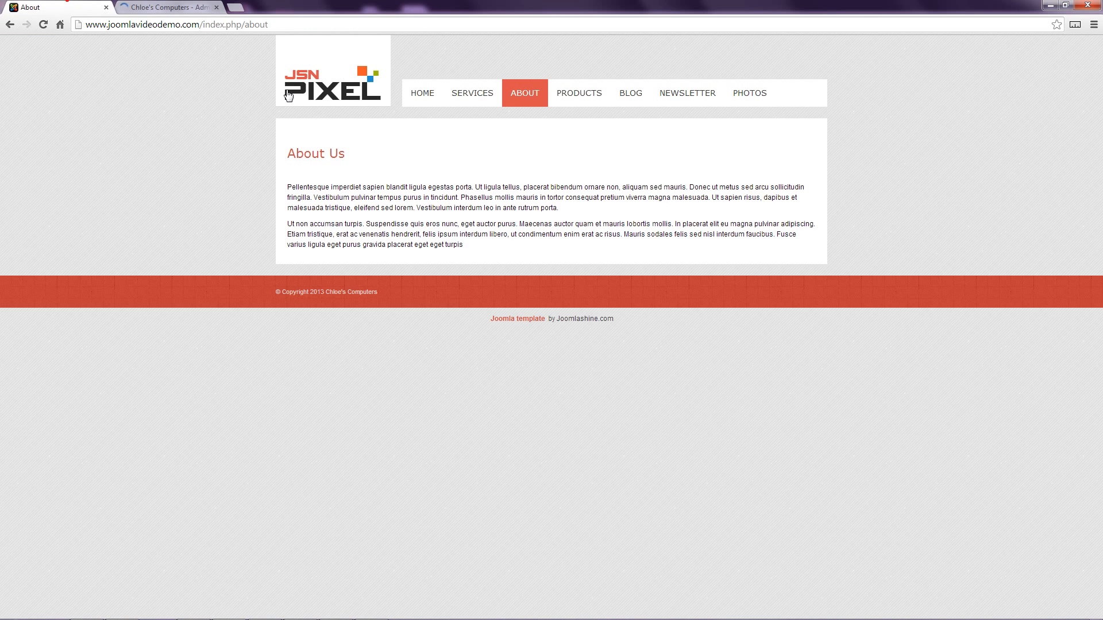
{"action": "left_click", "coordinate": [307, 84]}
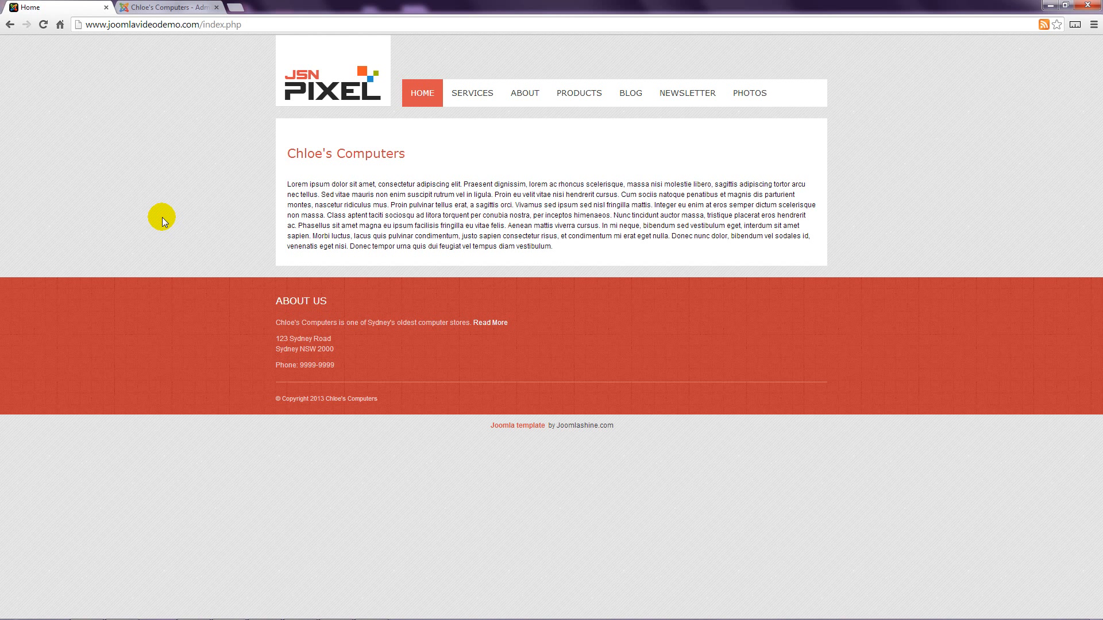
{"action": "left_click", "coordinate": [493, 325]}
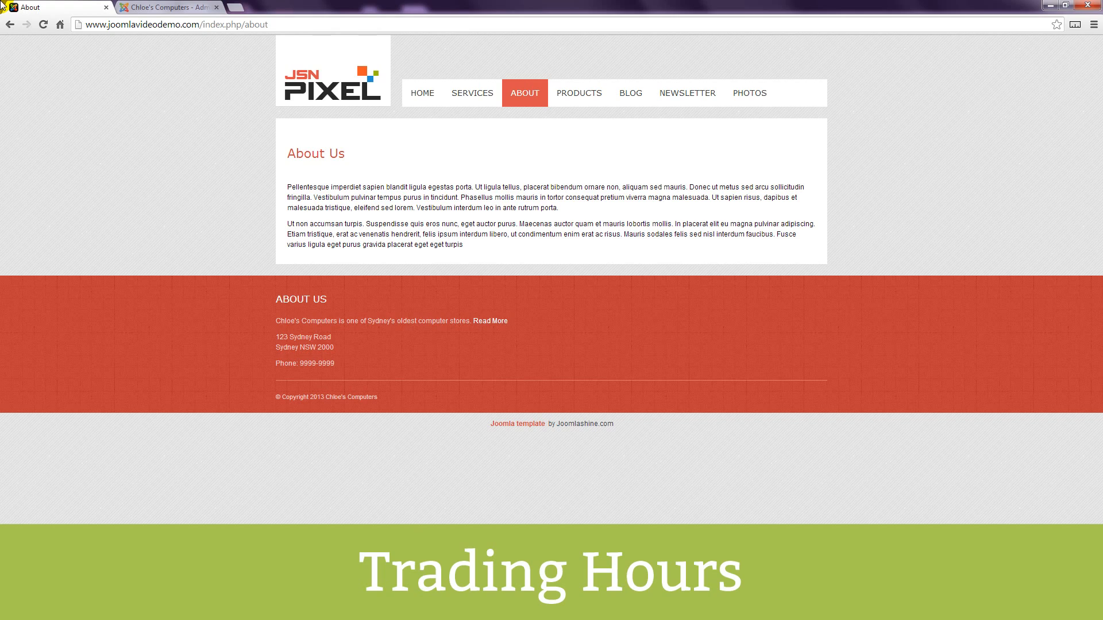
- Consult the lower module positions in jsn-pixel-configuration-manual.pdf in Adobe Reader, and return to the Joomla Module Manager in the browser
{"action": "key", "text": "alt+Tab"}
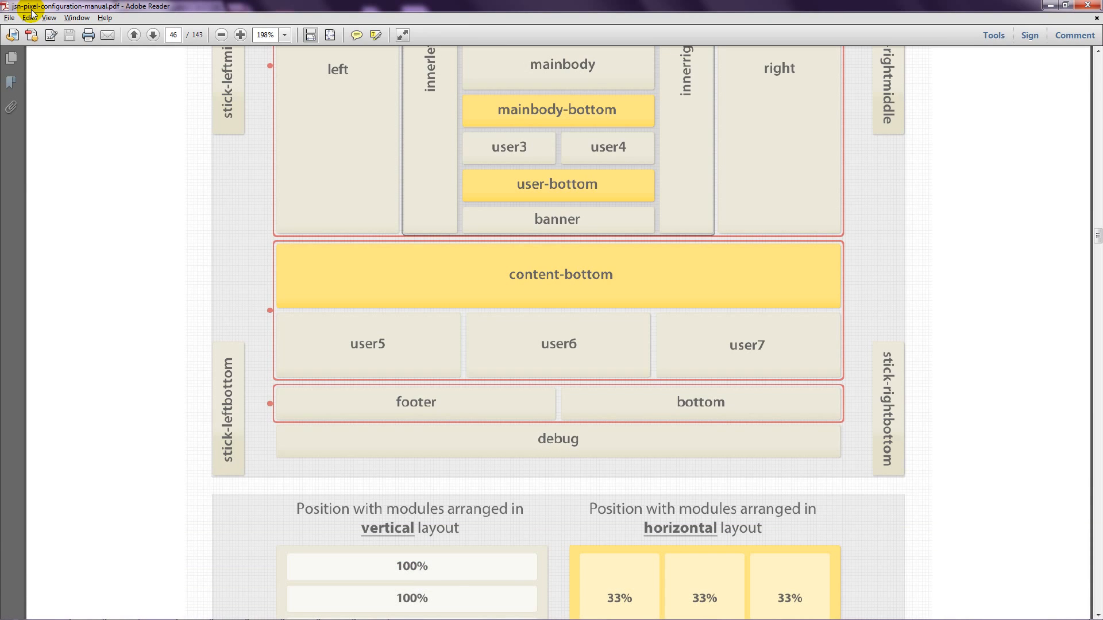
{"action": "key", "text": "alt+Tab"}
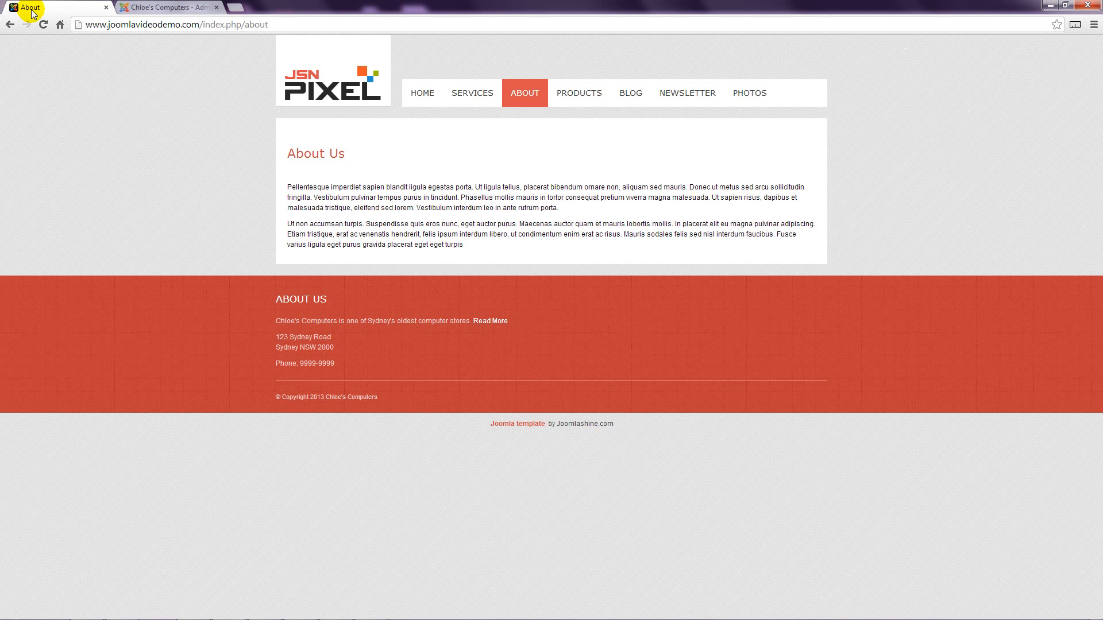
{"action": "left_click", "coordinate": [156, 7]}
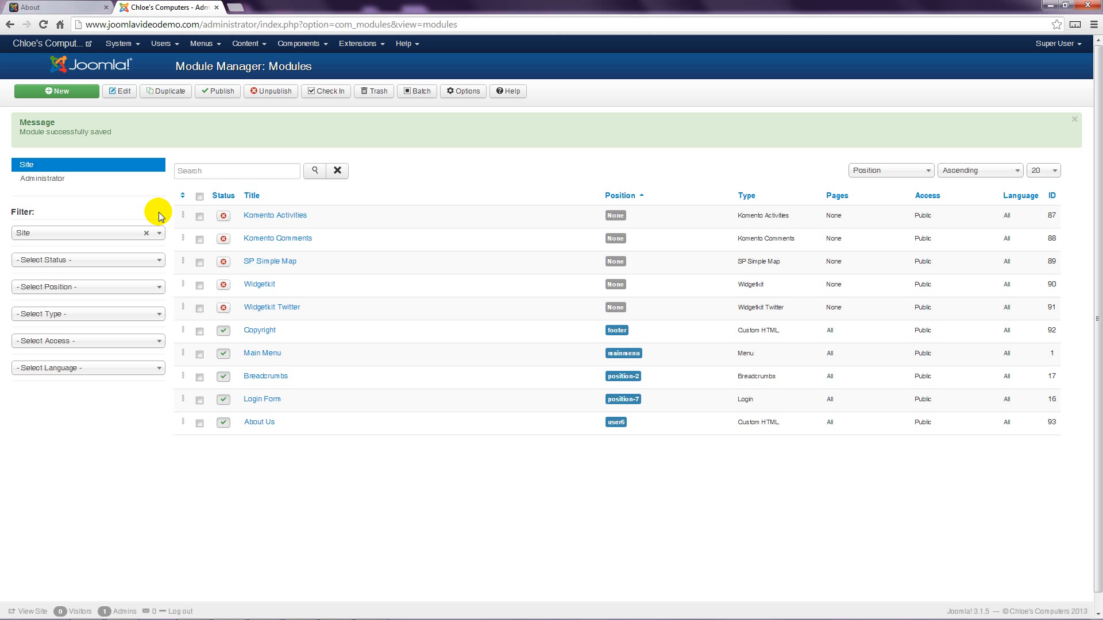
- Create a new Custom HTML module and title it "Trading Hours"
{"action": "left_click", "coordinate": [86, 92]}
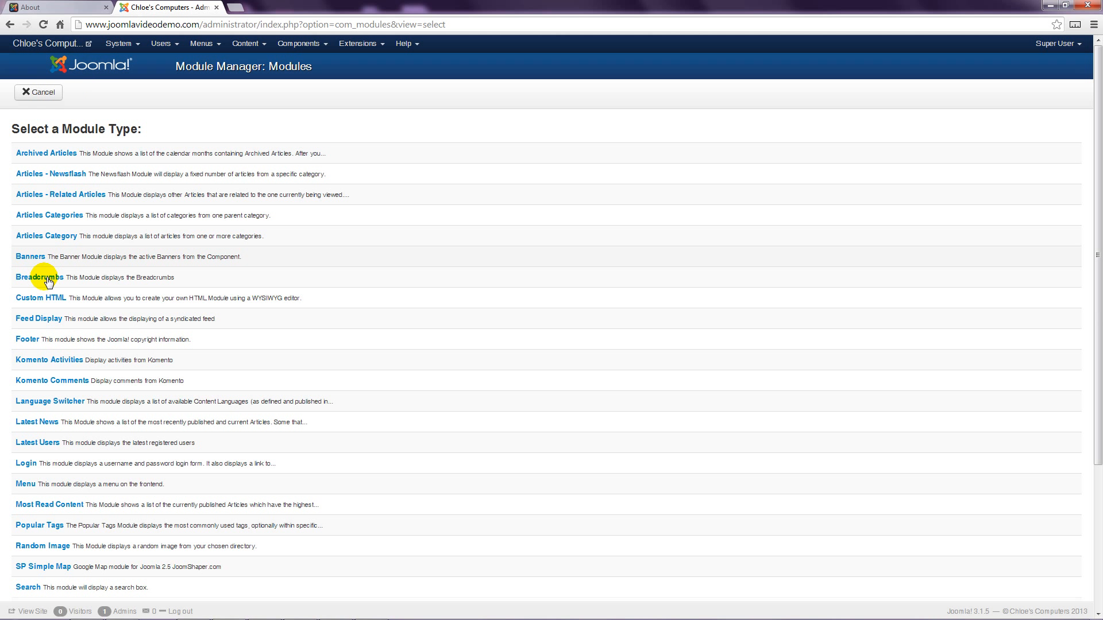
{"action": "left_click", "coordinate": [47, 298]}
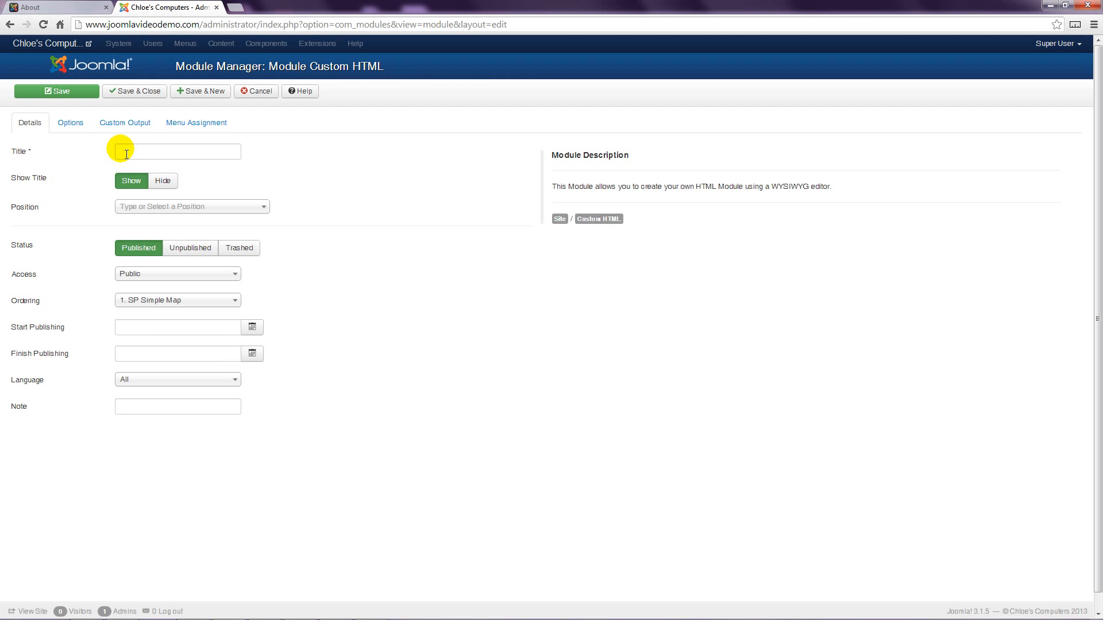
{"action": "left_click", "coordinate": [124, 153]}
{"action": "type", "text": "Tr"}
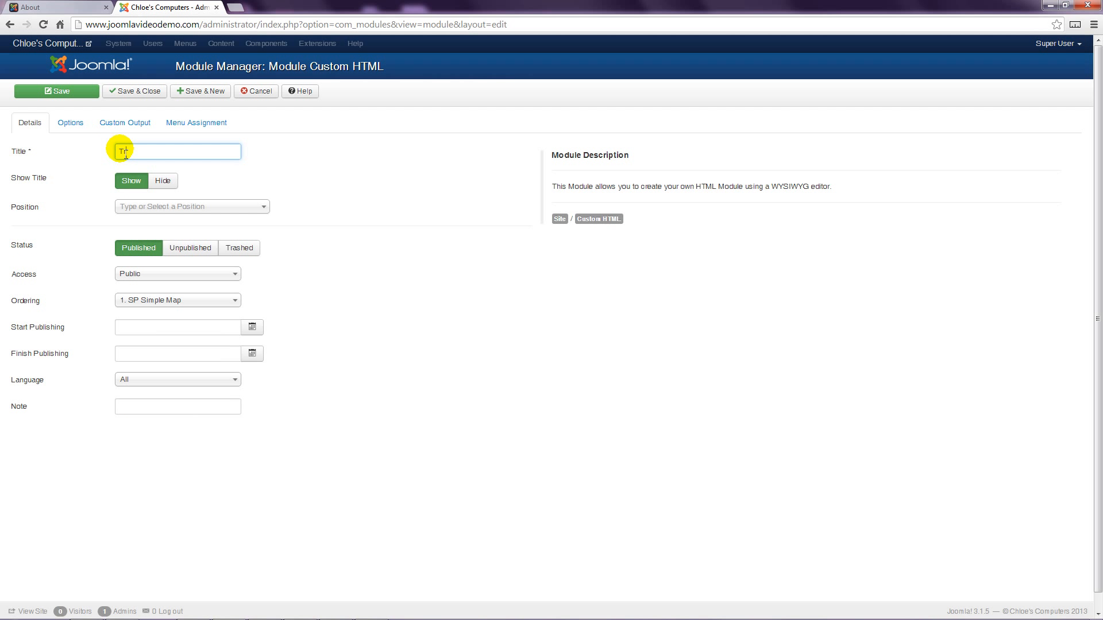
{"action": "type", "text": "ading Hours"}
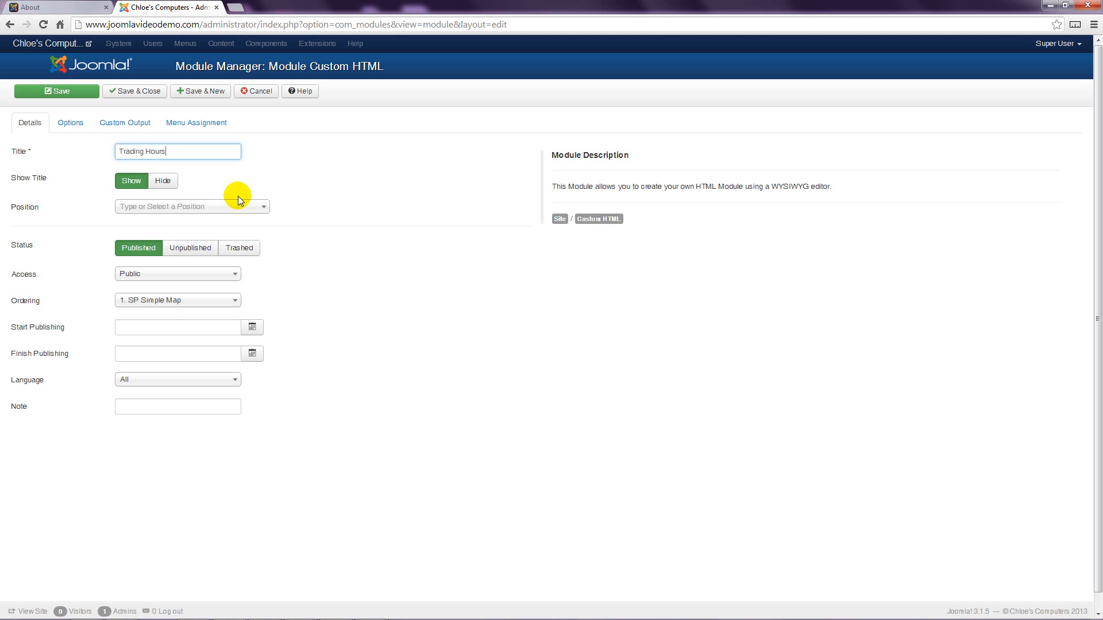
- Assign the Trading Hours module to the User 5 [user5] position
{"action": "left_click", "coordinate": [262, 207]}
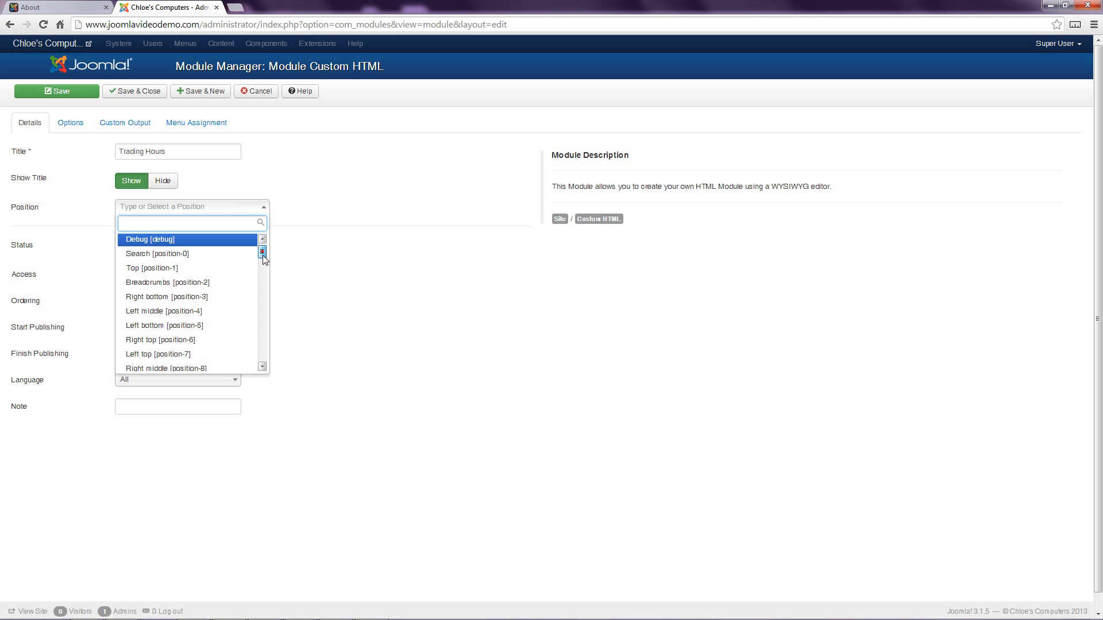
{"action": "left_click_drag", "start_coordinate": [264, 255], "coordinate": [261, 302]}
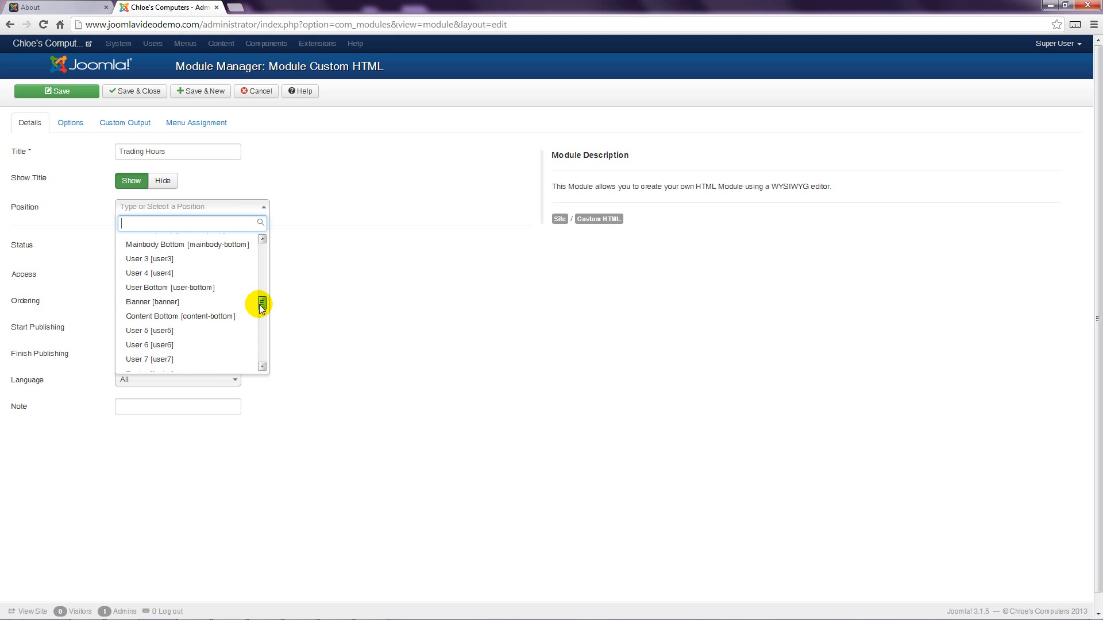
{"action": "left_click", "coordinate": [169, 331]}
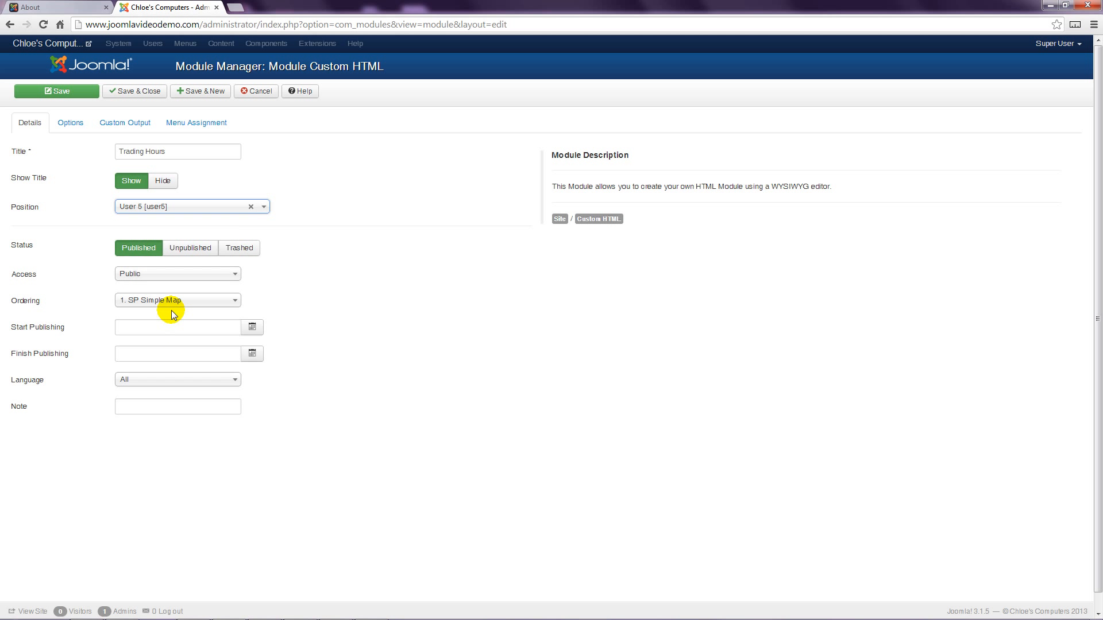
- Insert a table with 4 columns, 7 rows, cellpadding 3 and cellspacing 3 into the module's custom output
{"action": "left_click", "coordinate": [116, 123]}
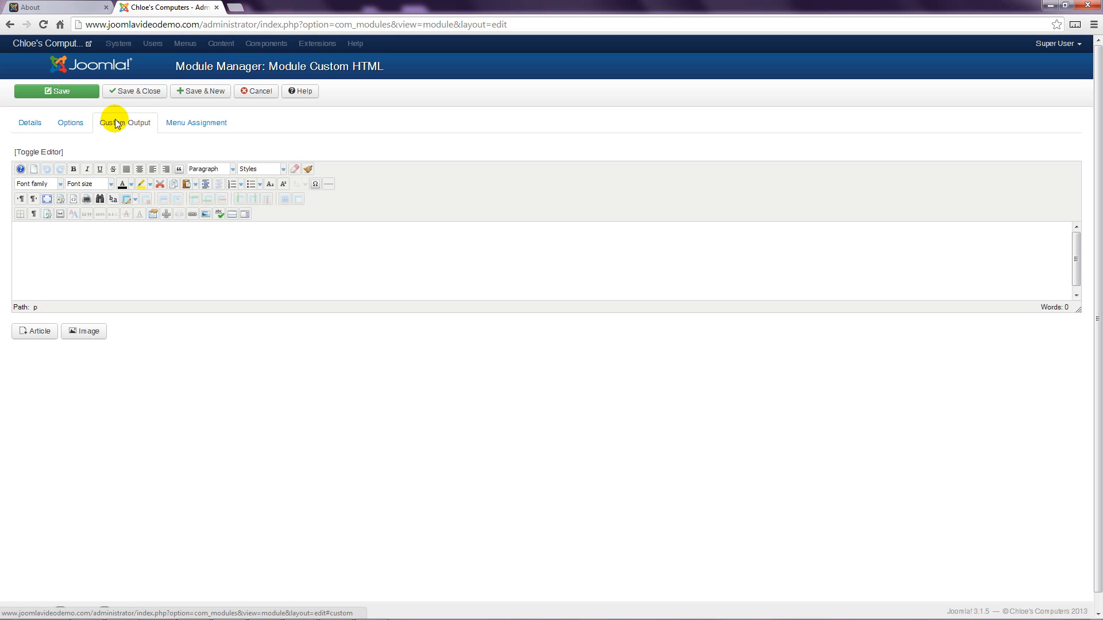
{"action": "left_click", "coordinate": [133, 251]}
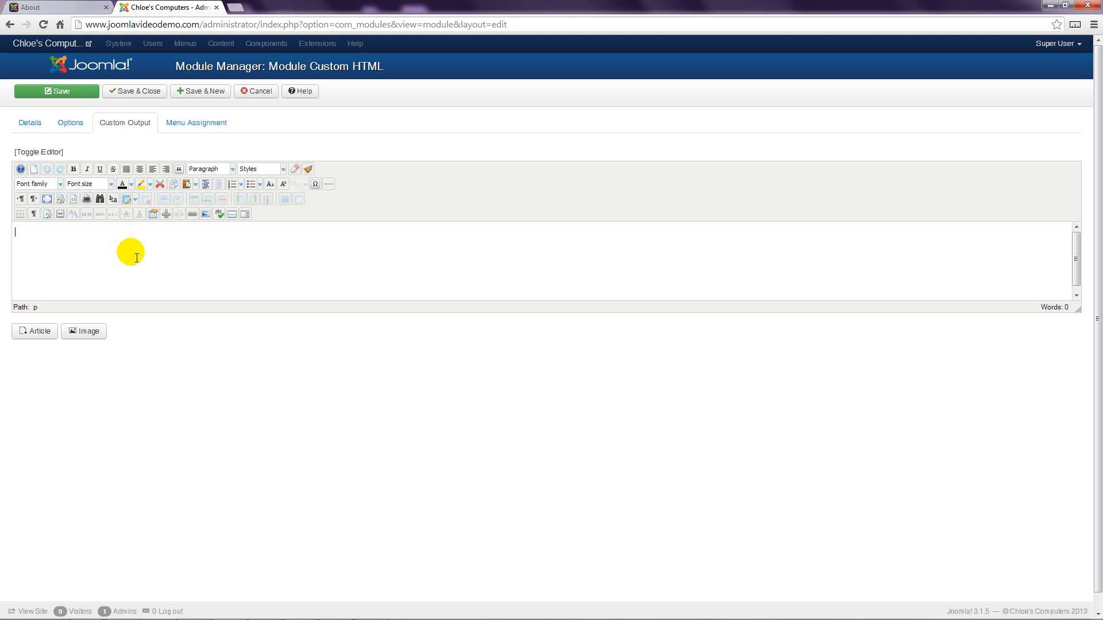
{"action": "left_click", "coordinate": [126, 199]}
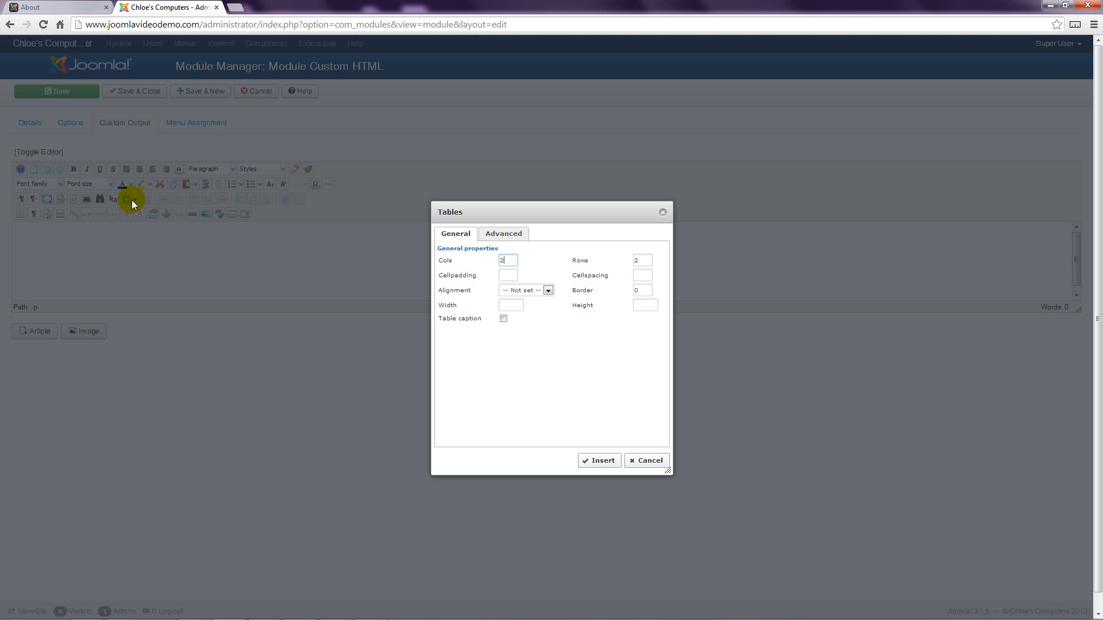
{"action": "type", "text": "4"}
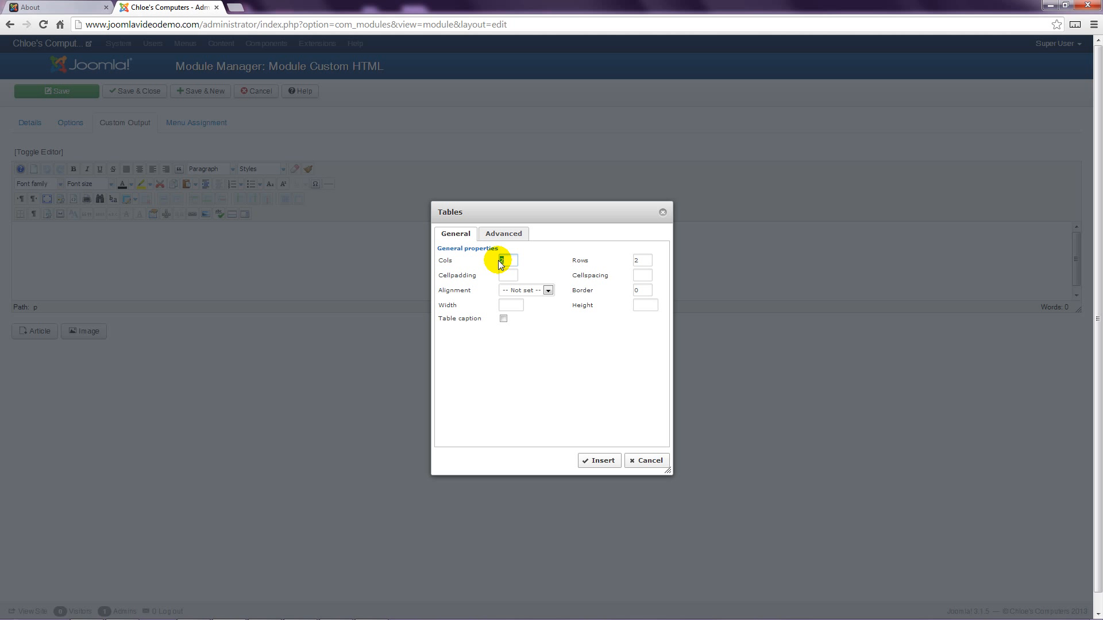
{"action": "double_click", "coordinate": [639, 262]}
{"action": "type", "text": "7"}
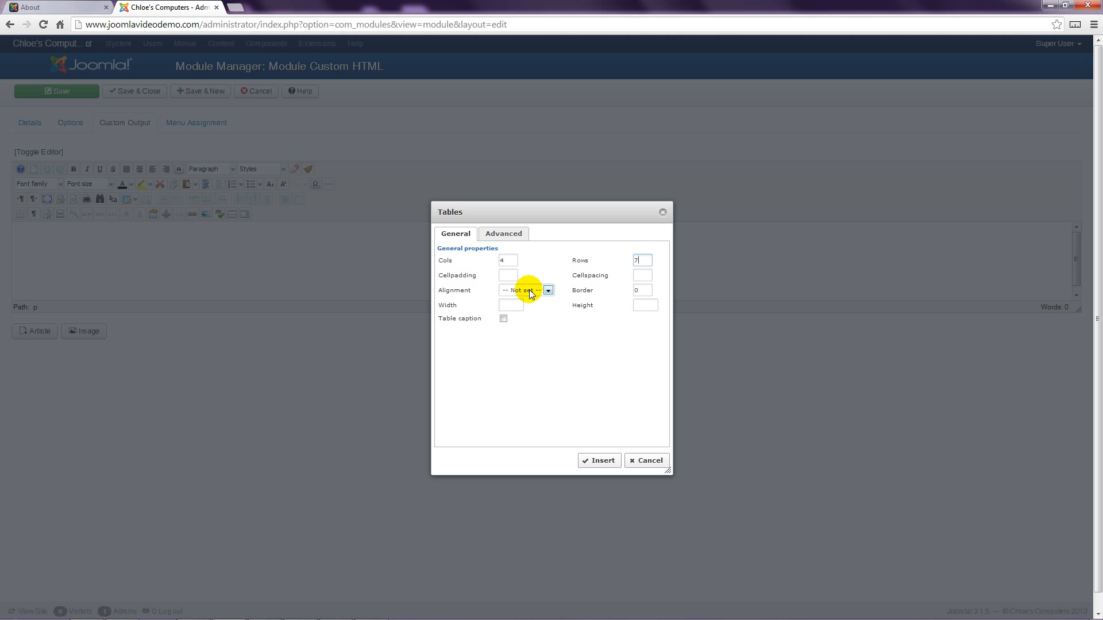
{"action": "left_click", "coordinate": [516, 277]}
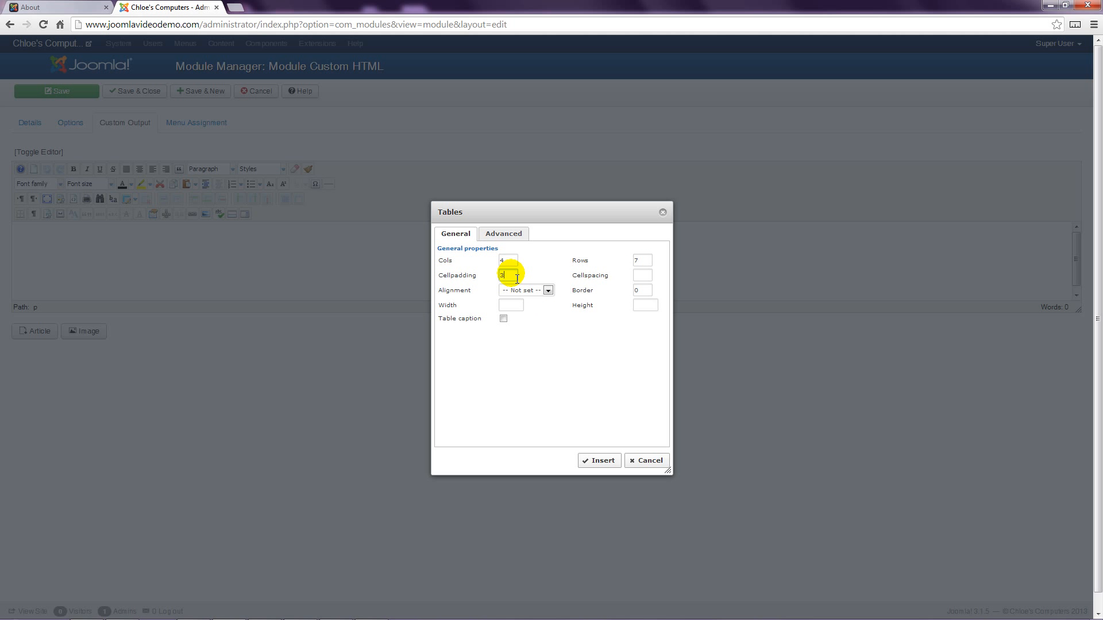
{"action": "left_click", "coordinate": [642, 275]}
{"action": "type", "text": "3"}
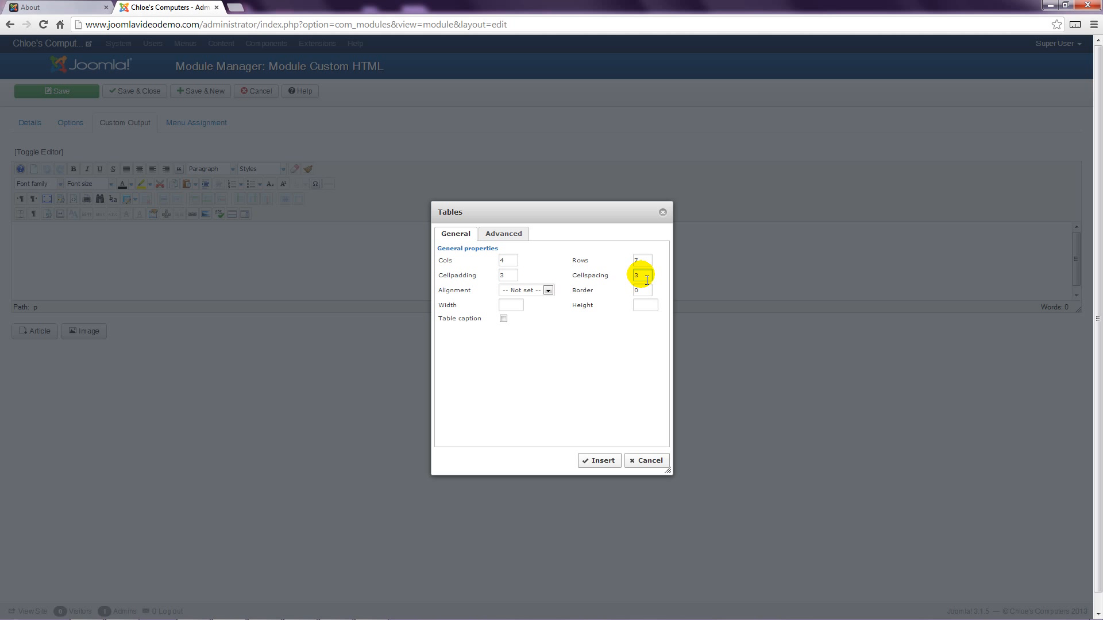
{"action": "left_click", "coordinate": [600, 461]}
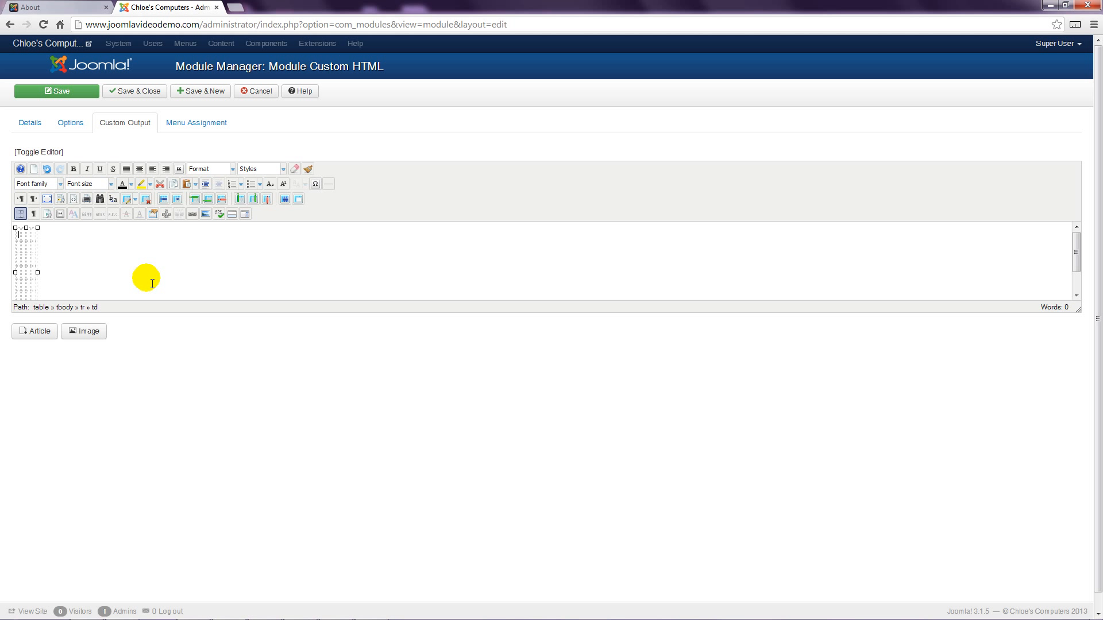
- Fill the table's first column with the weekdays Monday to Sunday, one per row, enlarging the editor area to fit all rows
{"action": "type", "text": "Monday "}
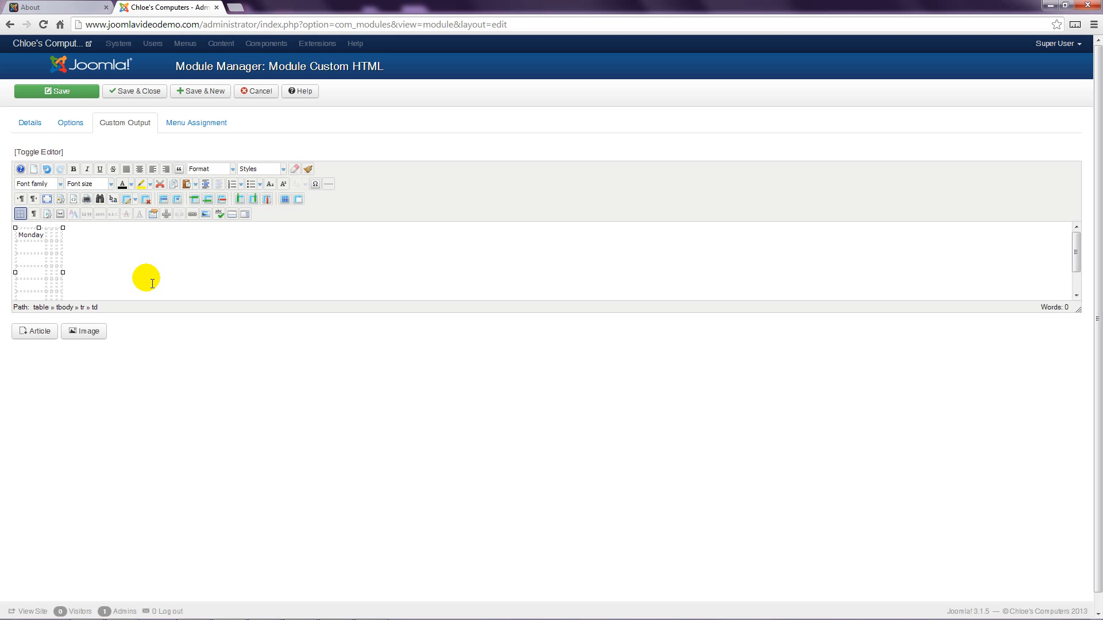
{"action": "type", "text": "Tuesday "}
{"action": "type", "text": "Wed"}
{"action": "type", "text": "nes"}
{"action": "type", "text": "day "}
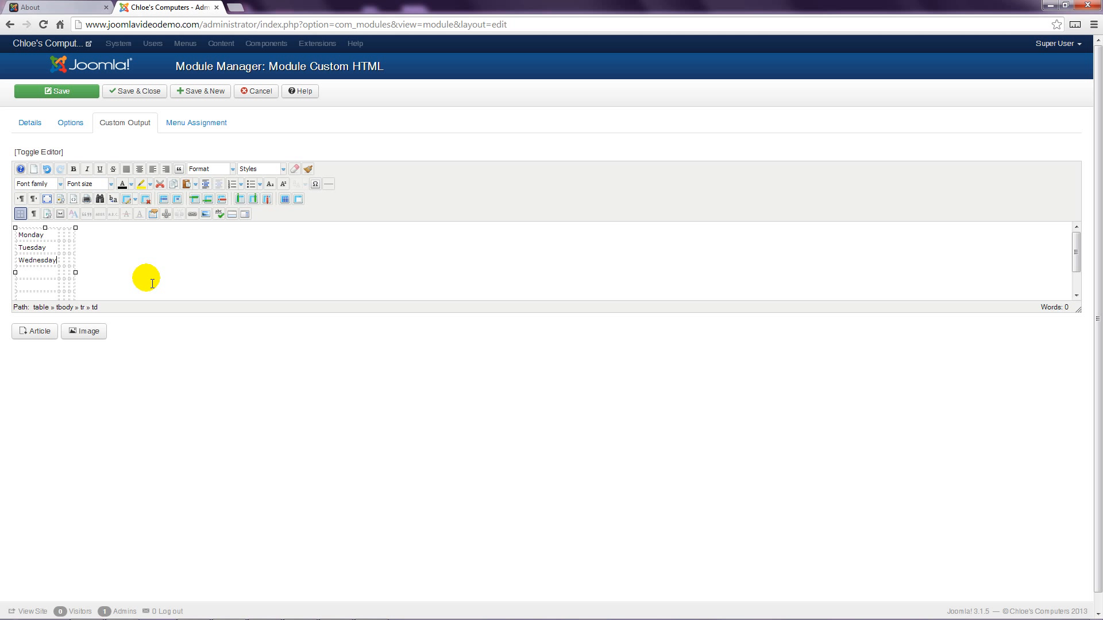
{"action": "type", "text": "Thursday"}
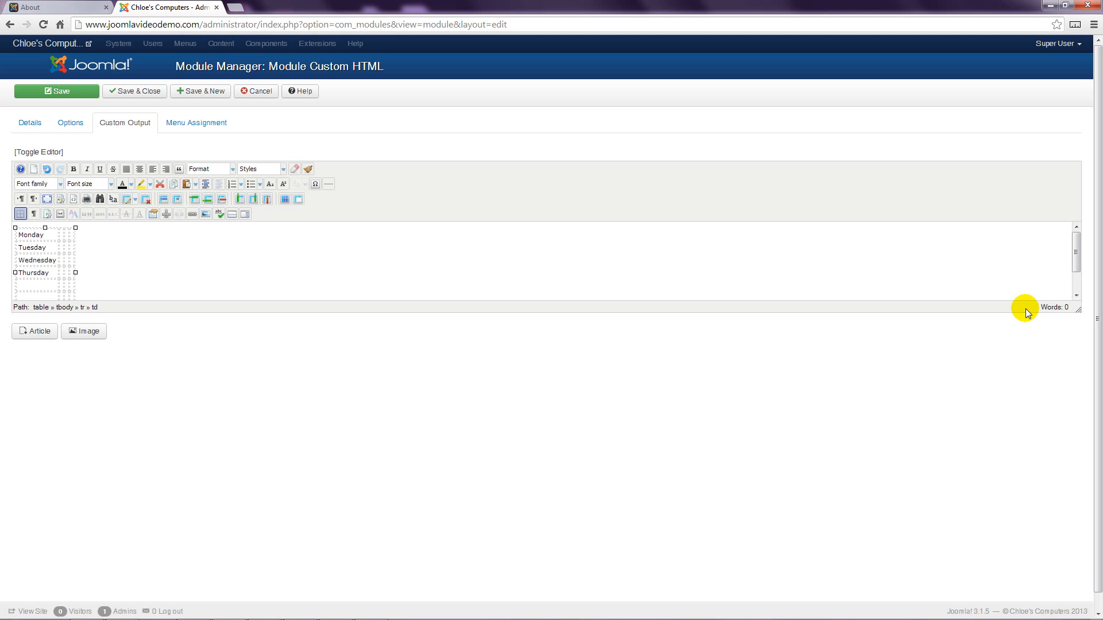
{"action": "left_click_drag", "start_coordinate": [1077, 310], "coordinate": [1064, 398]}
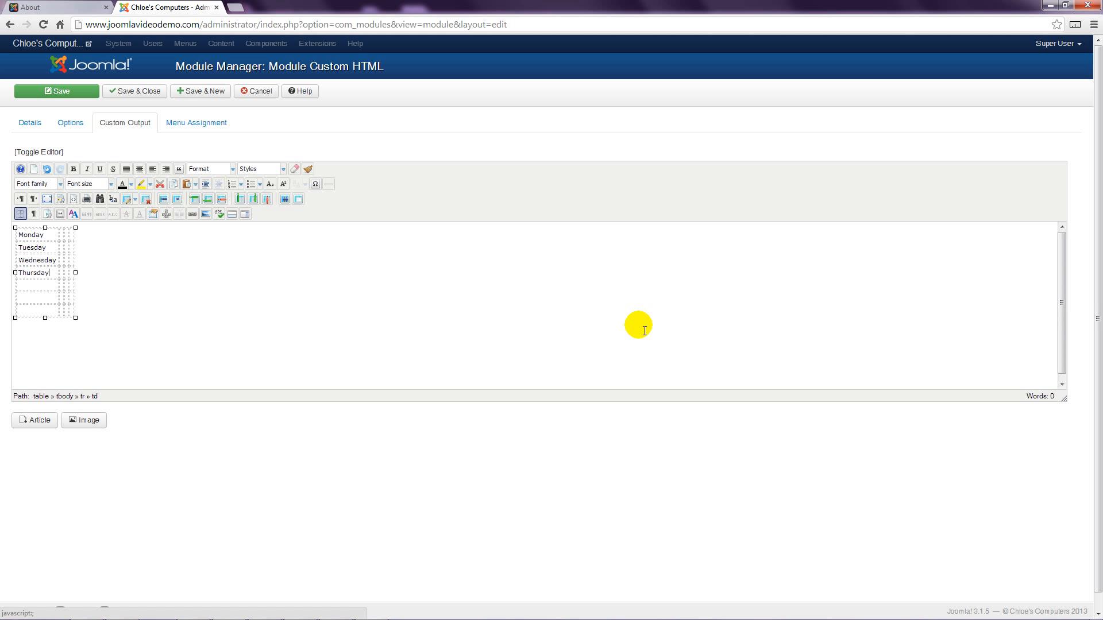
{"action": "left_click", "coordinate": [26, 287]}
{"action": "type", "text": "Fr"}
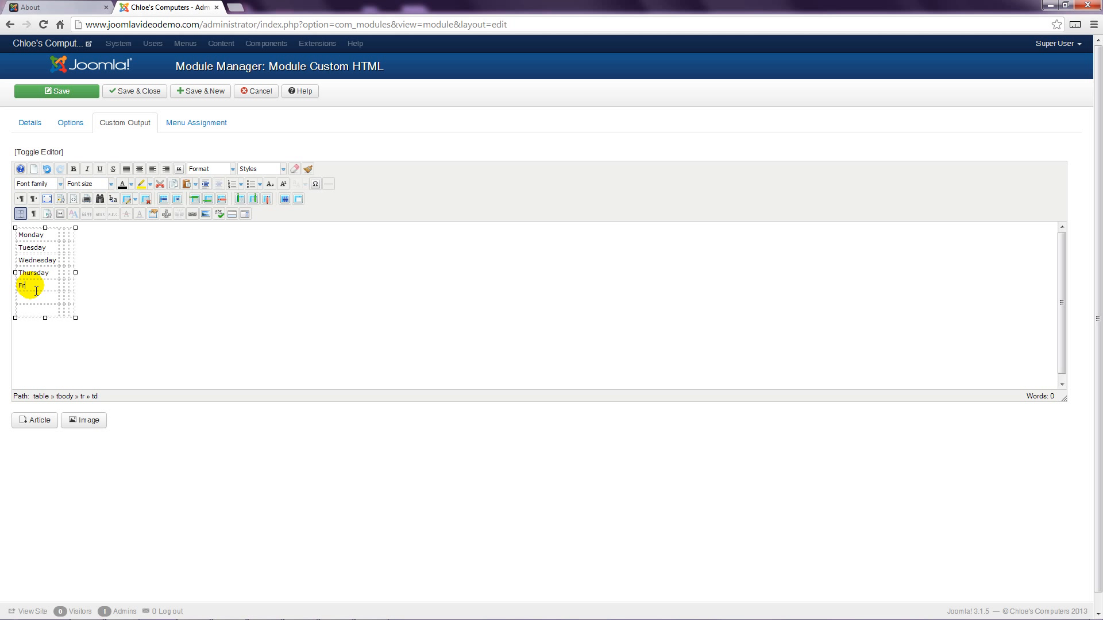
{"action": "type", "text": "iday "}
{"action": "type", "text": "Saturday "}
{"action": "type", "text": "Sunday"}
- Enter the opening time 9:00am in the table's second column for every day from Monday to Sunday
{"action": "left_click", "coordinate": [61, 232]}
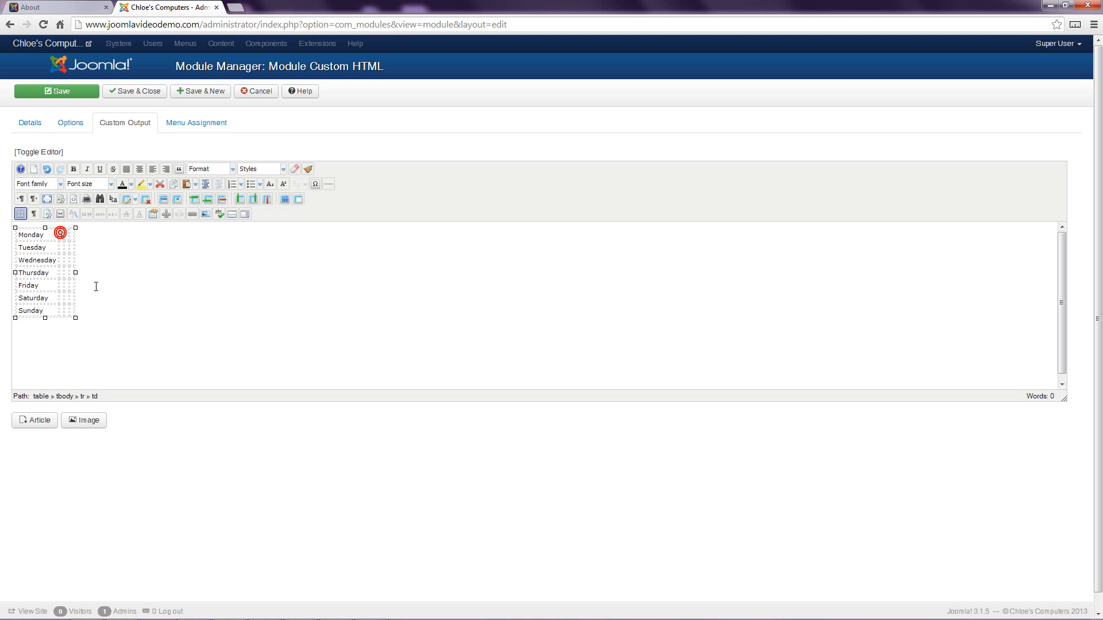
{"action": "type", "text": "9:00am"}
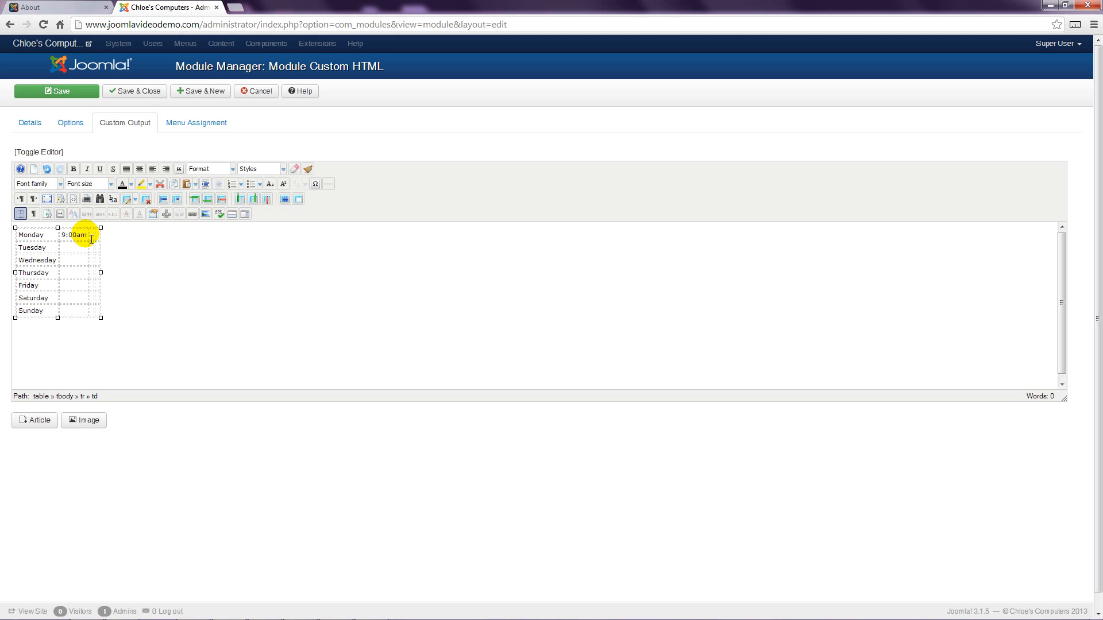
{"action": "left_click_drag", "start_coordinate": [86, 235], "coordinate": [67, 240]}
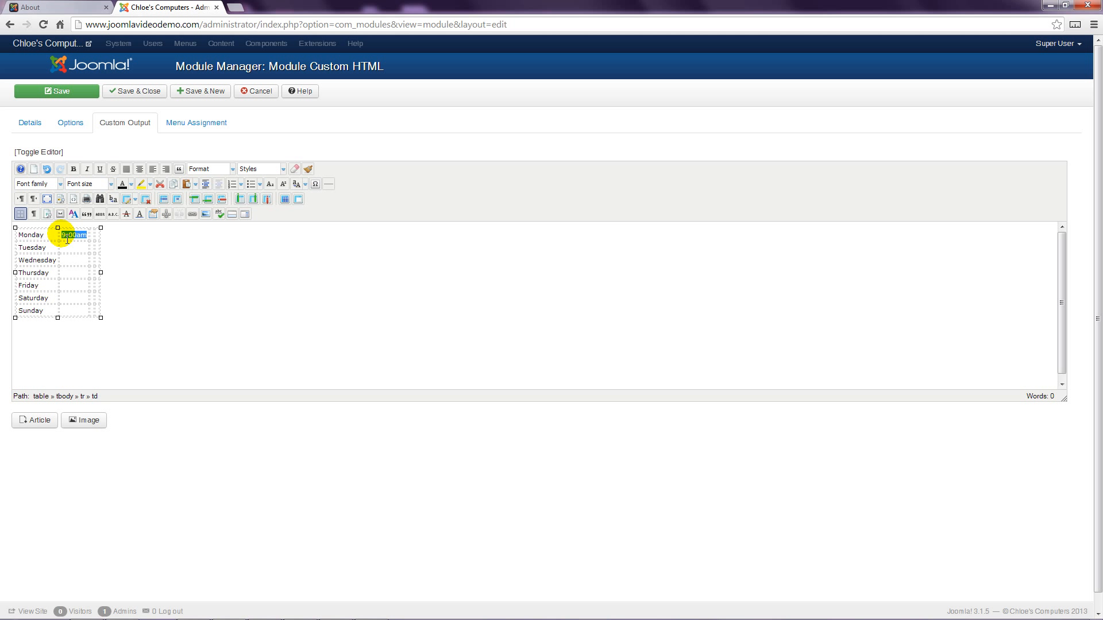
{"action": "key", "text": "ctrl+c"}
{"action": "left_click", "coordinate": [68, 247]}
{"action": "key", "text": "ctrl+v"}
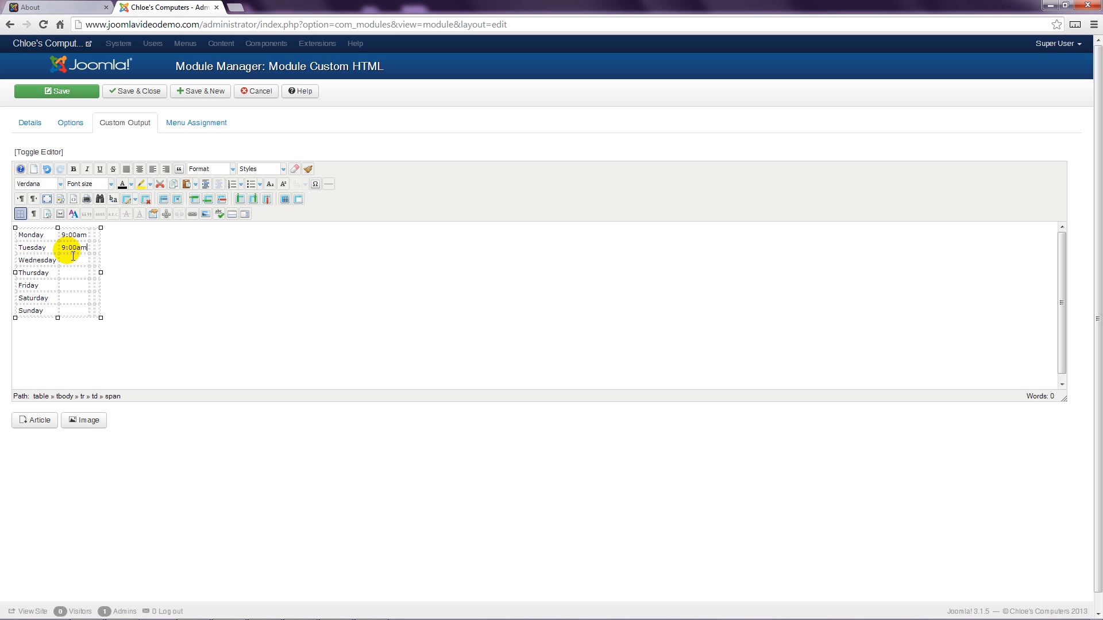
{"action": "left_click", "coordinate": [75, 263]}
{"action": "key", "text": "ctrl+v"}
{"action": "left_click", "coordinate": [72, 274]}
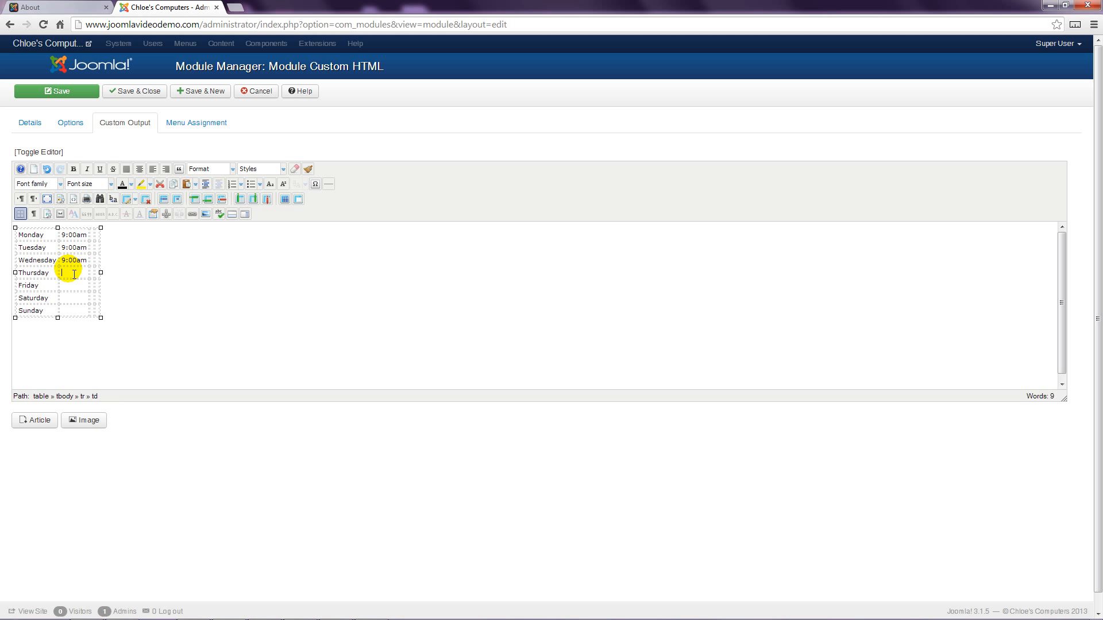
{"action": "key", "text": "ctrl+v"}
{"action": "left_click", "coordinate": [71, 287]}
{"action": "key", "text": "ctrl+v"}
{"action": "left_click", "coordinate": [72, 301]}
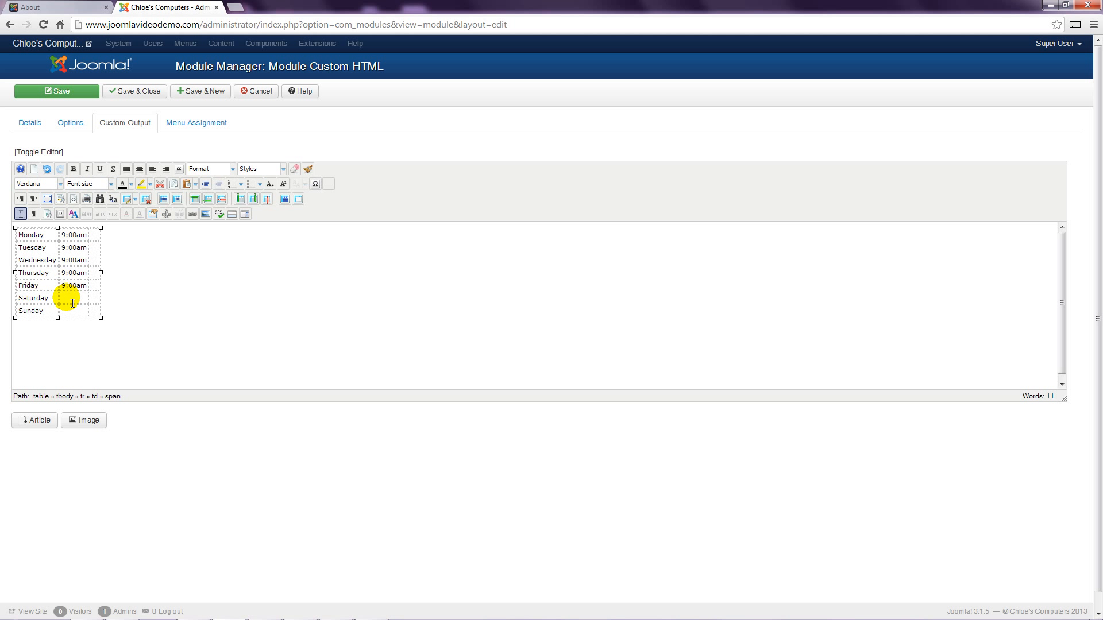
{"action": "key", "text": "ctrl+v"}
{"action": "left_click", "coordinate": [67, 307]}
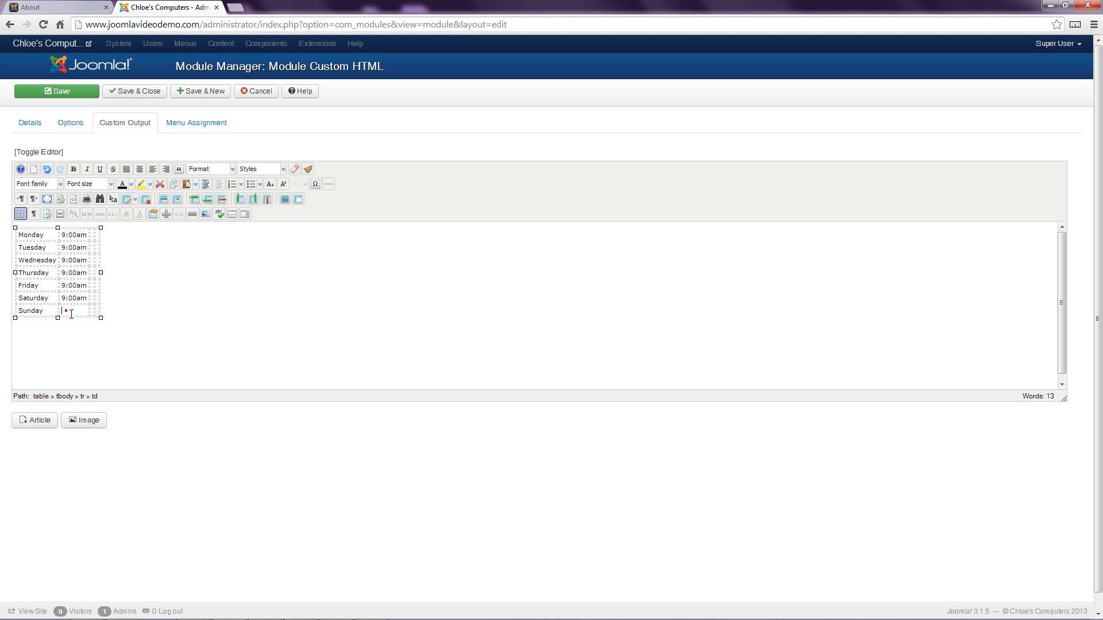
{"action": "key", "text": "ctrl+v"}
- Change the opening times for Saturday and Sunday to 10:00am
{"action": "left_click", "coordinate": [65, 298]}
{"action": "key", "text": "BackSpace"}
{"action": "type", "text": "10"}
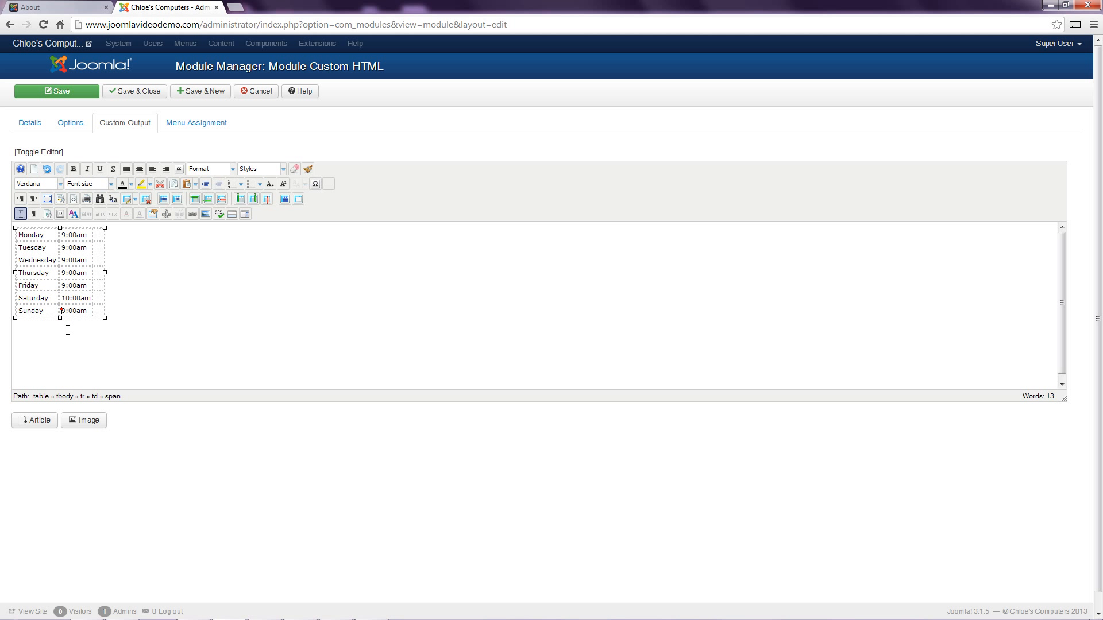
{"action": "type", "text": "10"}
{"action": "key", "text": "Delete"}
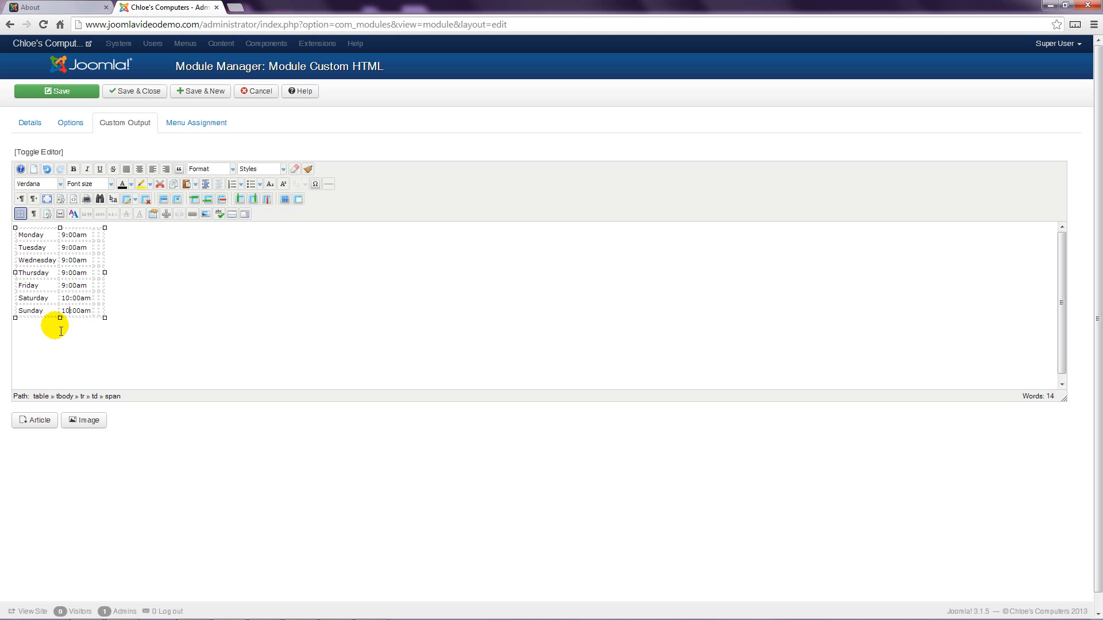
- Fill the table's third column with a hyphen in each row from Monday to Sunday
{"action": "left_click", "coordinate": [97, 235]}
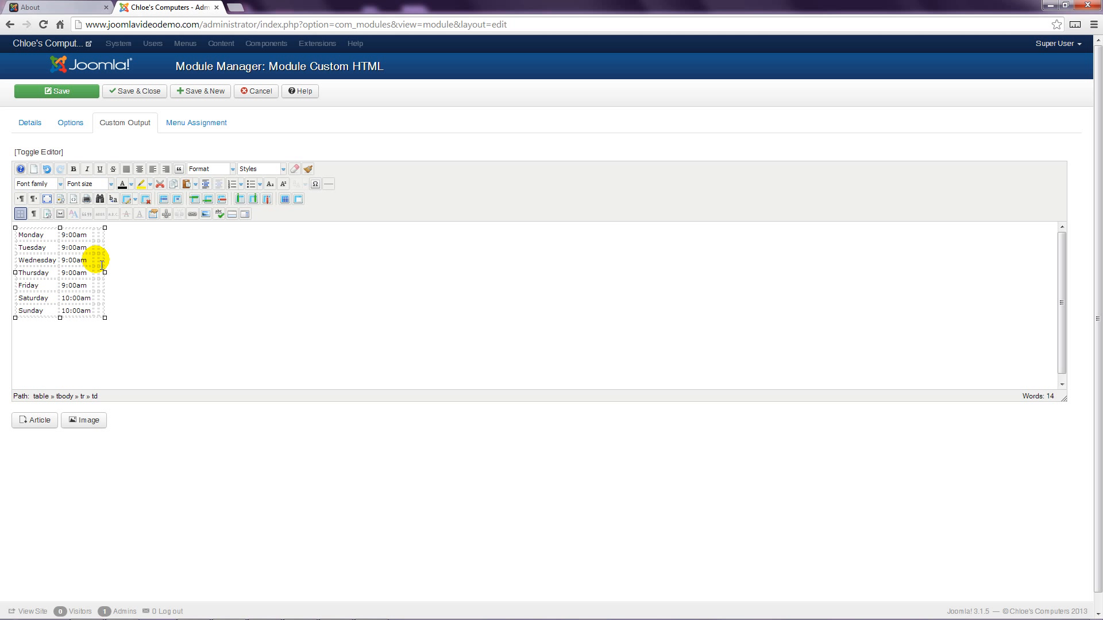
{"action": "type", "text": "-"}
{"action": "double_click", "coordinate": [96, 235]}
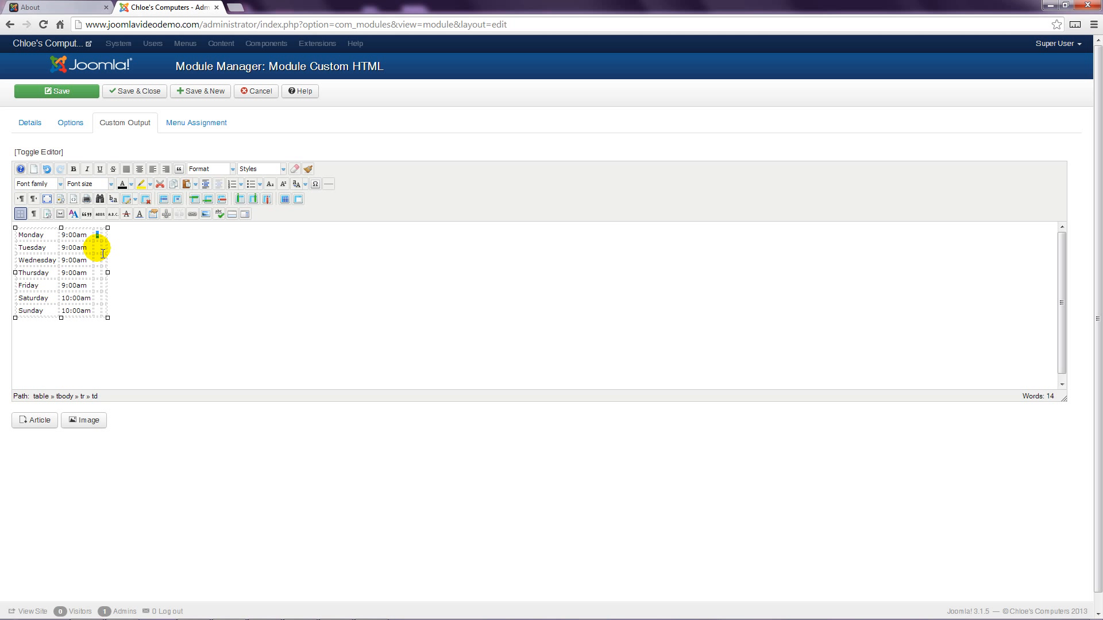
{"action": "left_click", "coordinate": [96, 248]}
{"action": "type", "text": "-"}
{"action": "key", "text": "ctrl+v"}
{"action": "key", "text": "Down"}
{"action": "key", "text": "ctrl+v"}
{"action": "key", "text": "Down"}
{"action": "key", "text": "ctrl+v"}
{"action": "key", "text": "Down"}
{"action": "key", "text": "ctrl+v"}
{"action": "key", "text": "Down"}
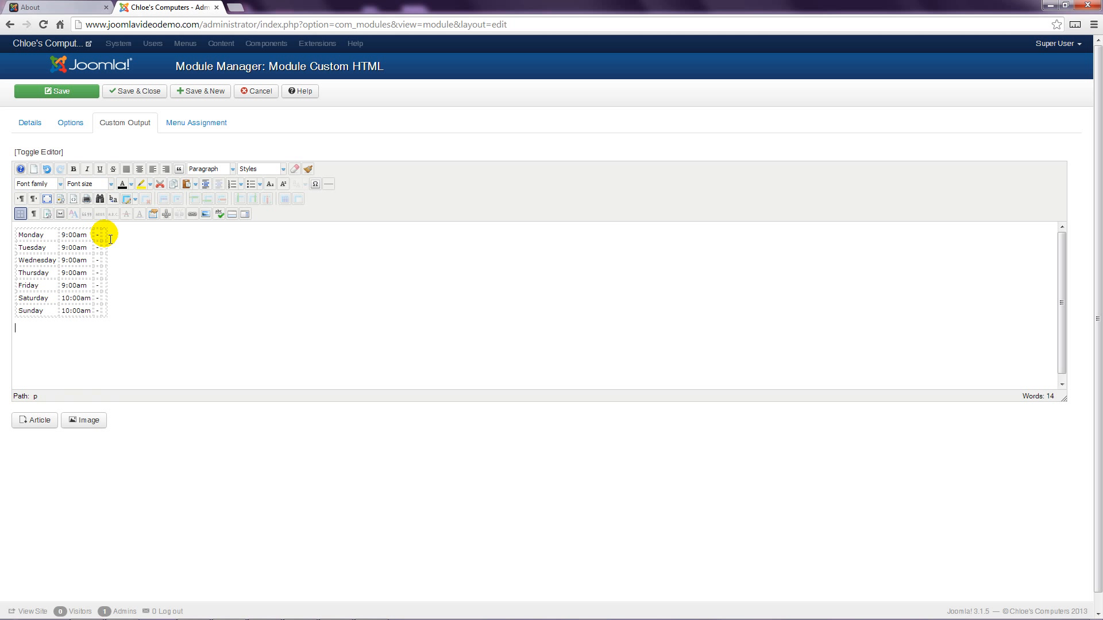
- Enter the closing time 5:30pm in the table's fourth column for Monday, Tuesday, Wednesday and Friday
{"action": "left_click", "coordinate": [105, 235]}
{"action": "type", "text": "5"}
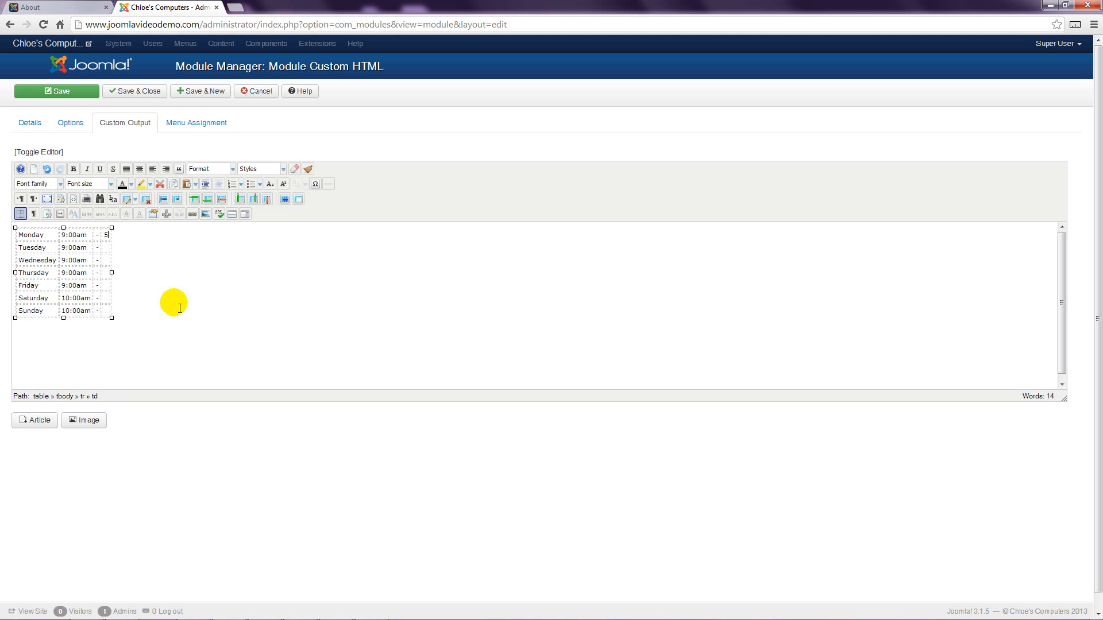
{"action": "type", "text": ":30pm"}
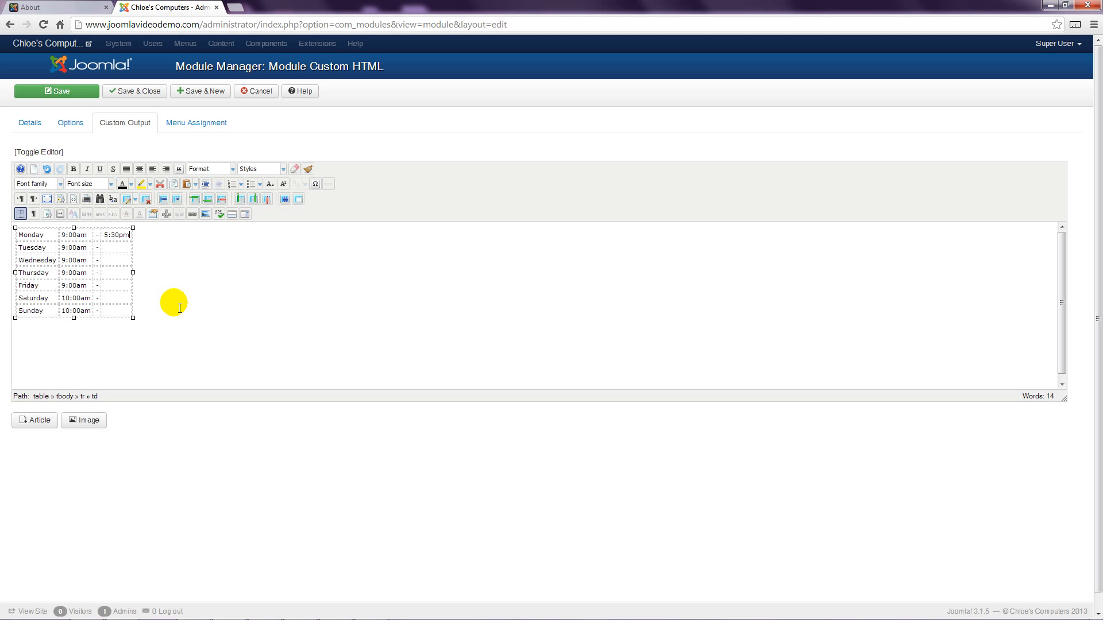
{"action": "left_click_drag", "start_coordinate": [104, 235], "coordinate": [132, 240]}
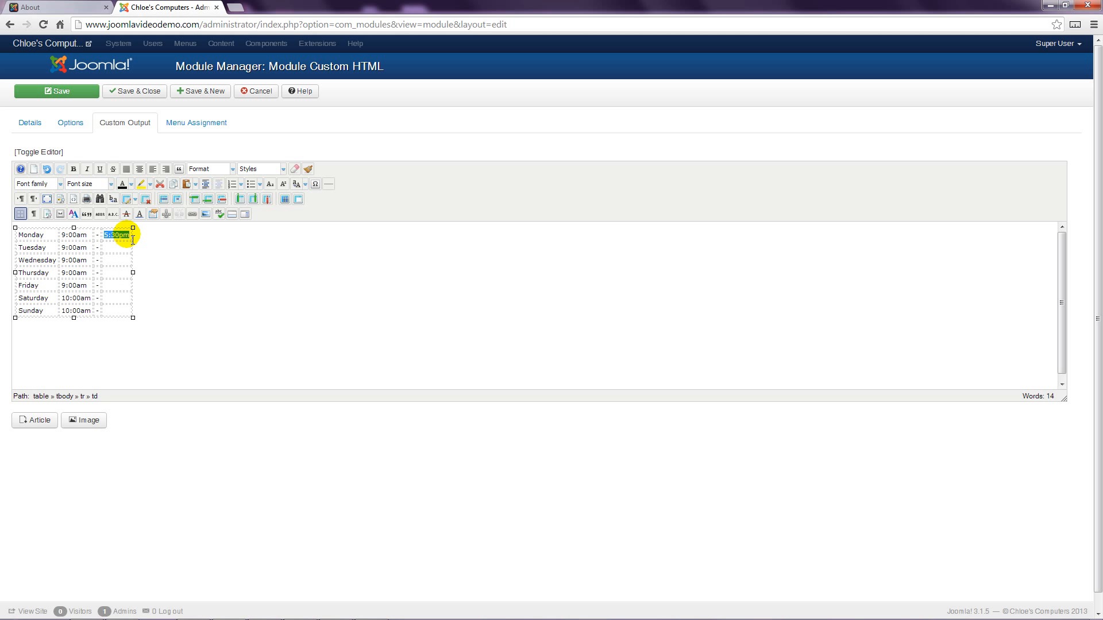
{"action": "key", "text": "ctrl+c"}
{"action": "left_click", "coordinate": [118, 248]}
{"action": "key", "text": "ctrl+v"}
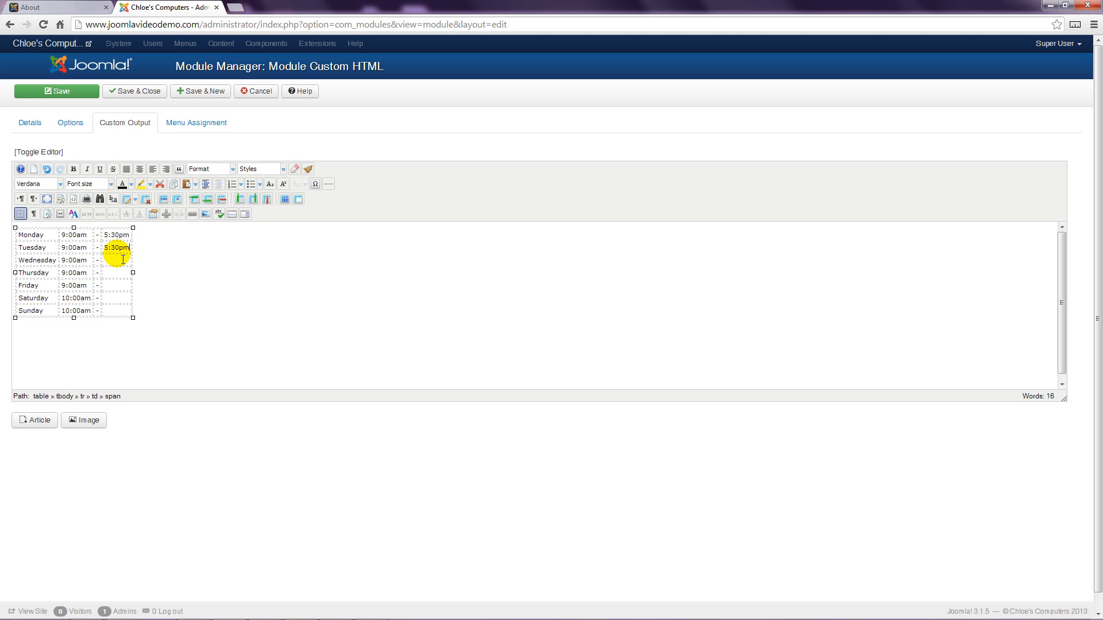
{"action": "left_click", "coordinate": [118, 260]}
{"action": "key", "text": "ctrl+v"}
{"action": "left_click", "coordinate": [115, 287]}
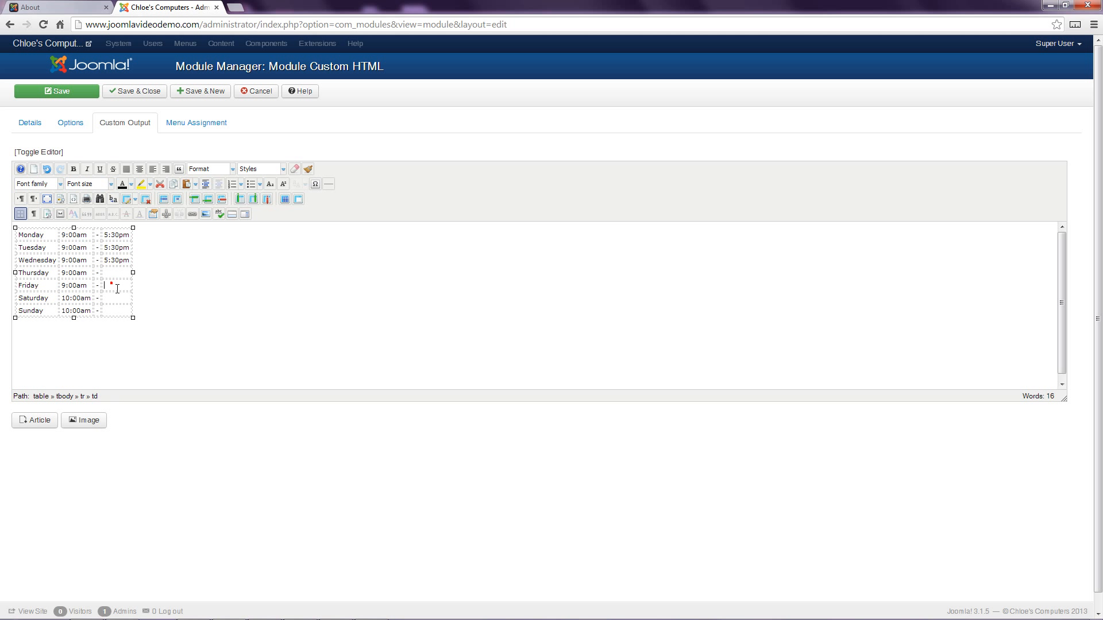
{"action": "key", "text": "ctrl+v"}
- Enter the closing time 9:00pm for Thursday and 4:00pm for both Saturday and Sunday in the fourth column
{"action": "left_click", "coordinate": [117, 276]}
{"action": "left_click", "coordinate": [118, 276]}
{"action": "type", "text": "9"}
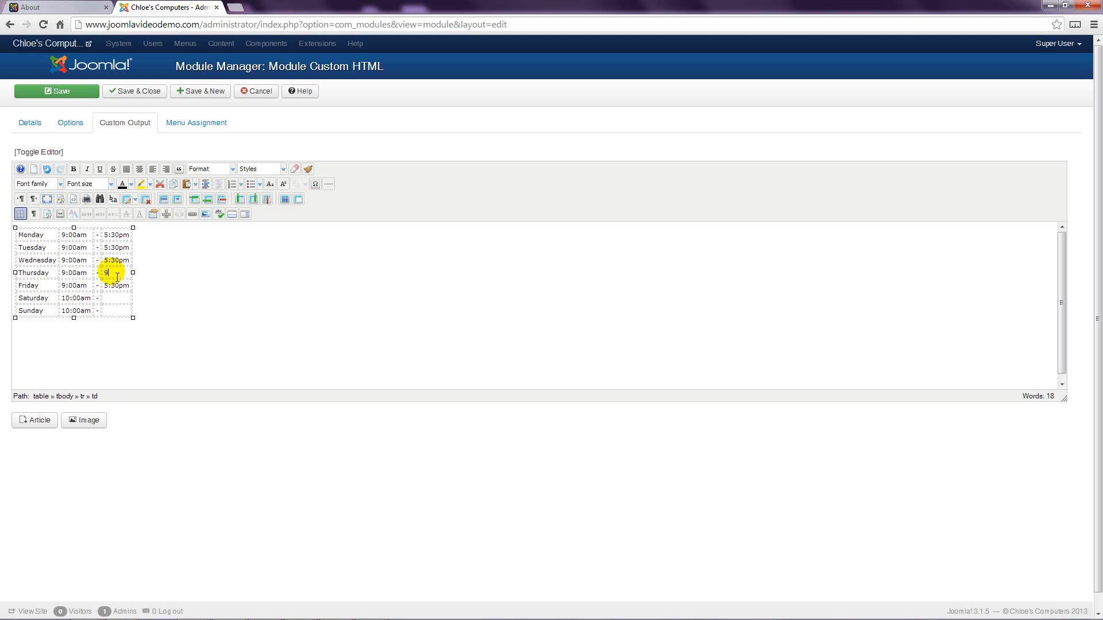
{"action": "type", "text": ":00pm"}
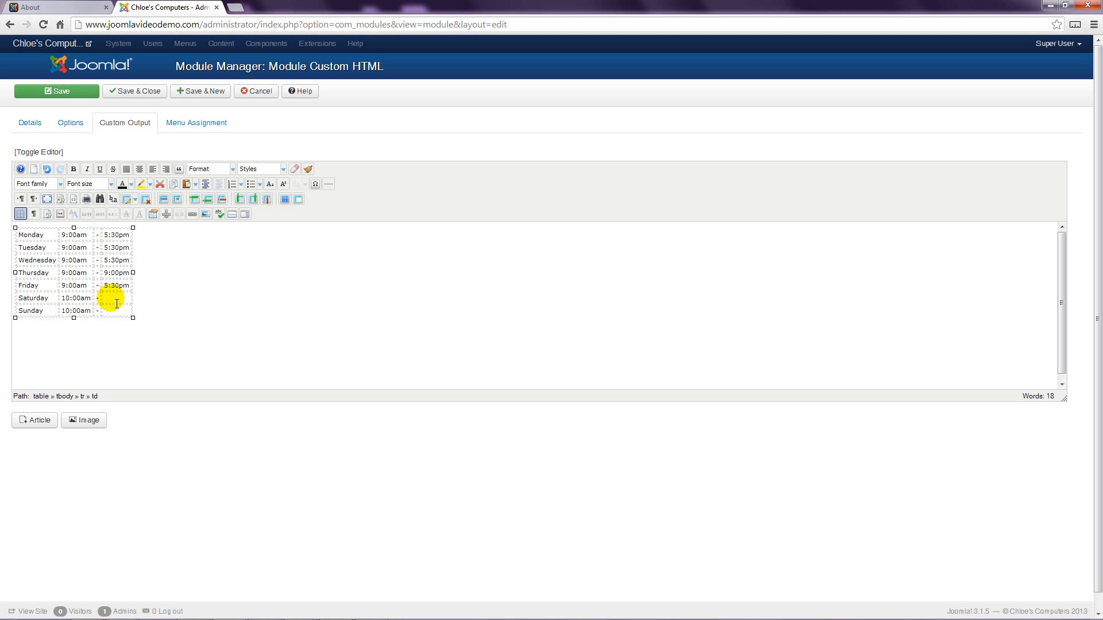
{"action": "left_click", "coordinate": [117, 303]}
{"action": "type", "text": "4:00pm"}
{"action": "double_click", "coordinate": [115, 299]}
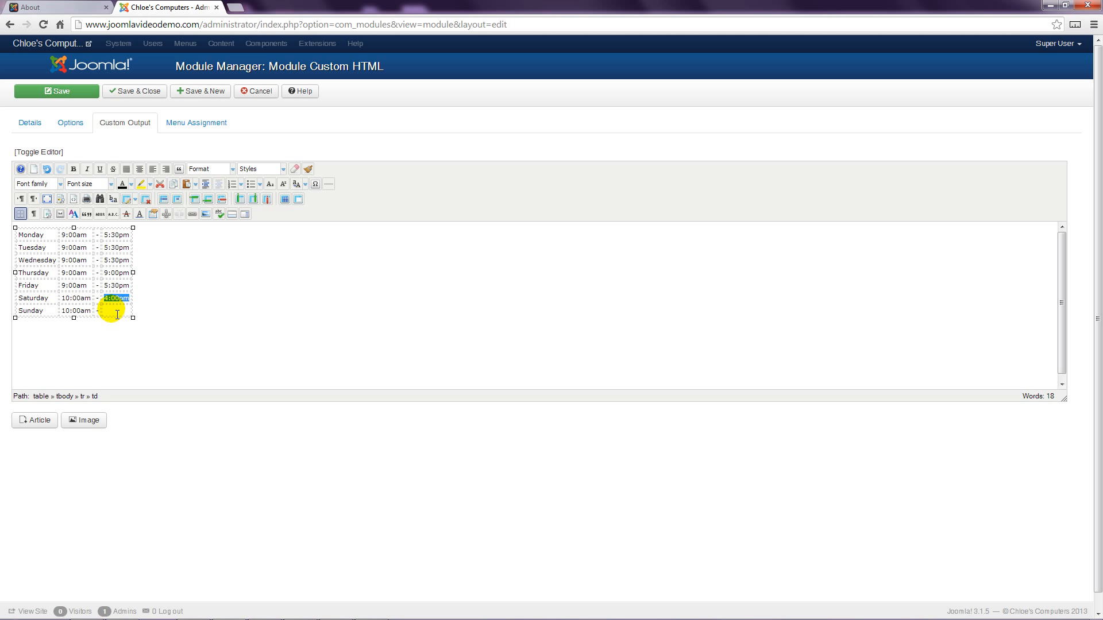
{"action": "left_click", "coordinate": [115, 311]}
{"action": "key", "text": "ctrl+v"}
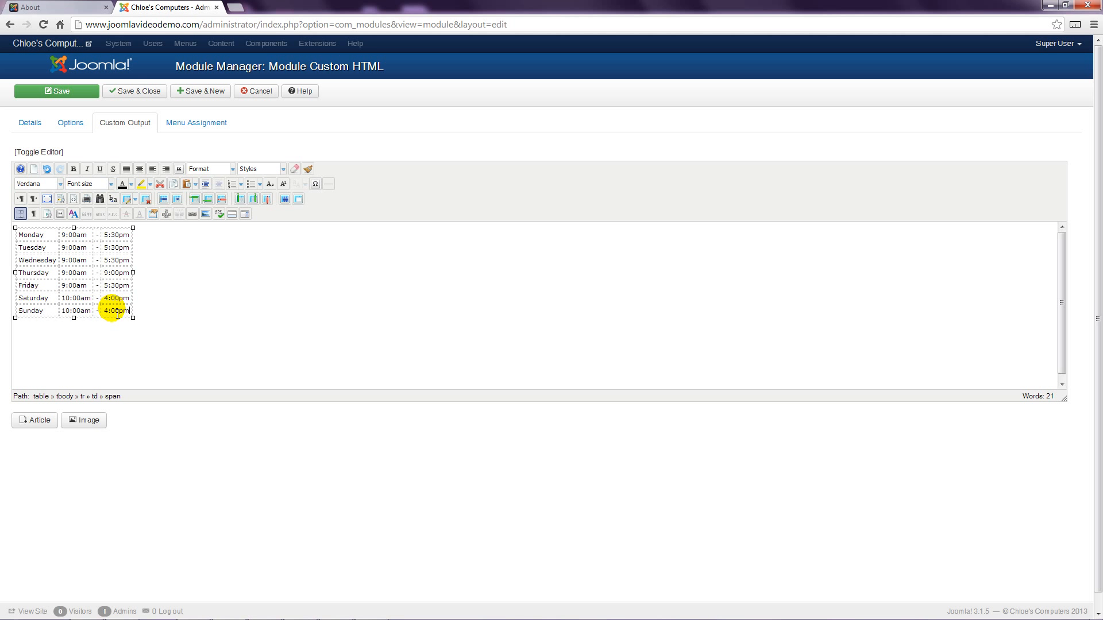
- Save and close the Trading Hours module and check it on the live site's home page
{"action": "left_click", "coordinate": [129, 91]}
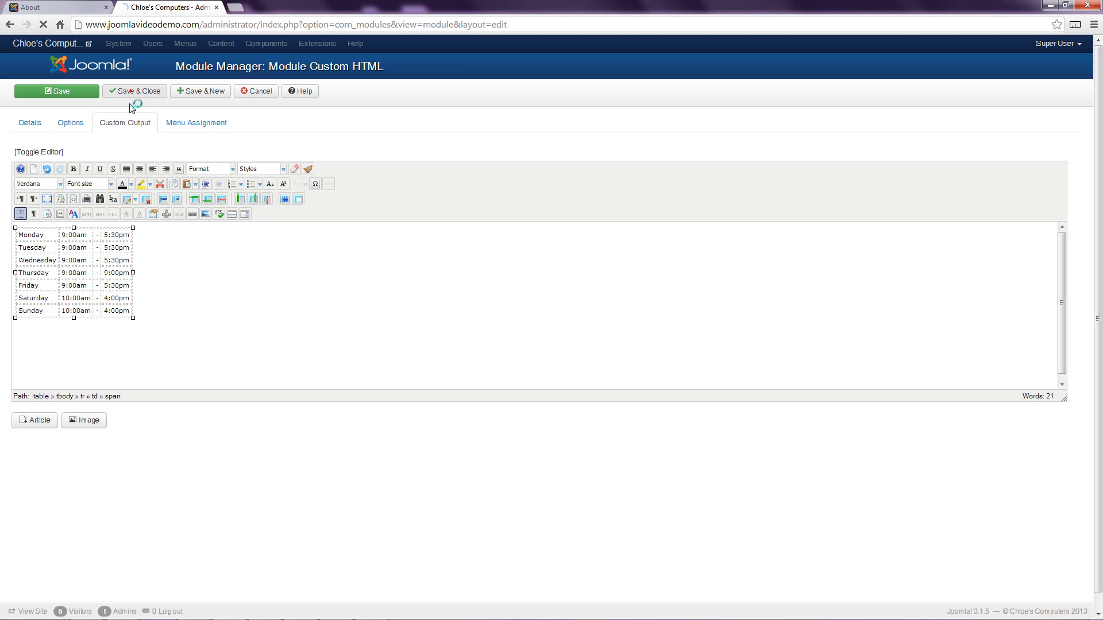
{"action": "left_click", "coordinate": [63, 6]}
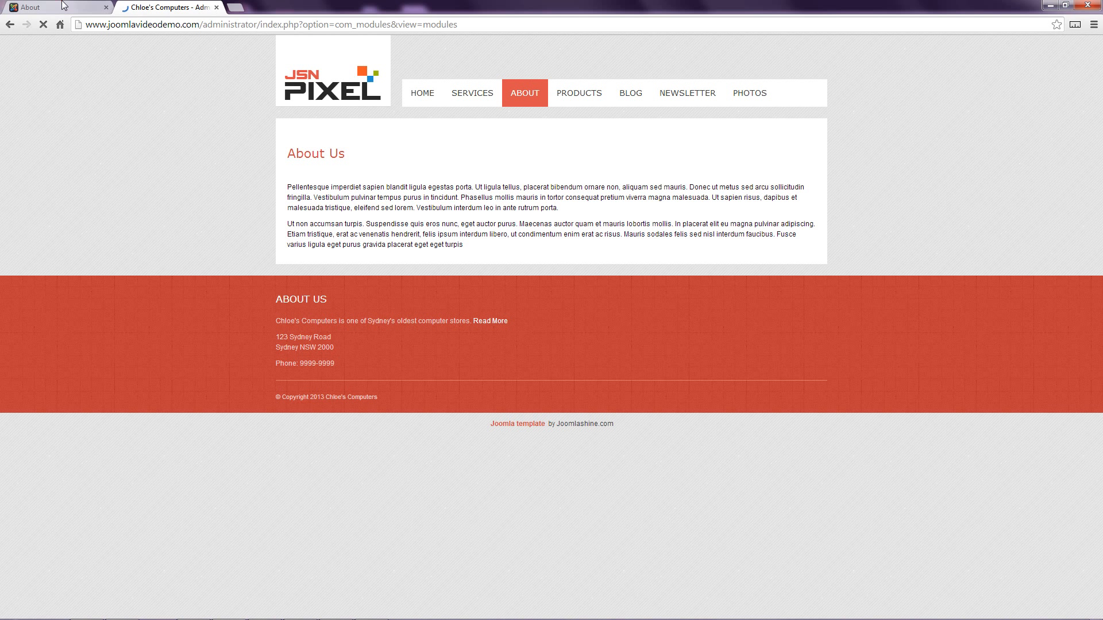
{"action": "left_click", "coordinate": [302, 88]}
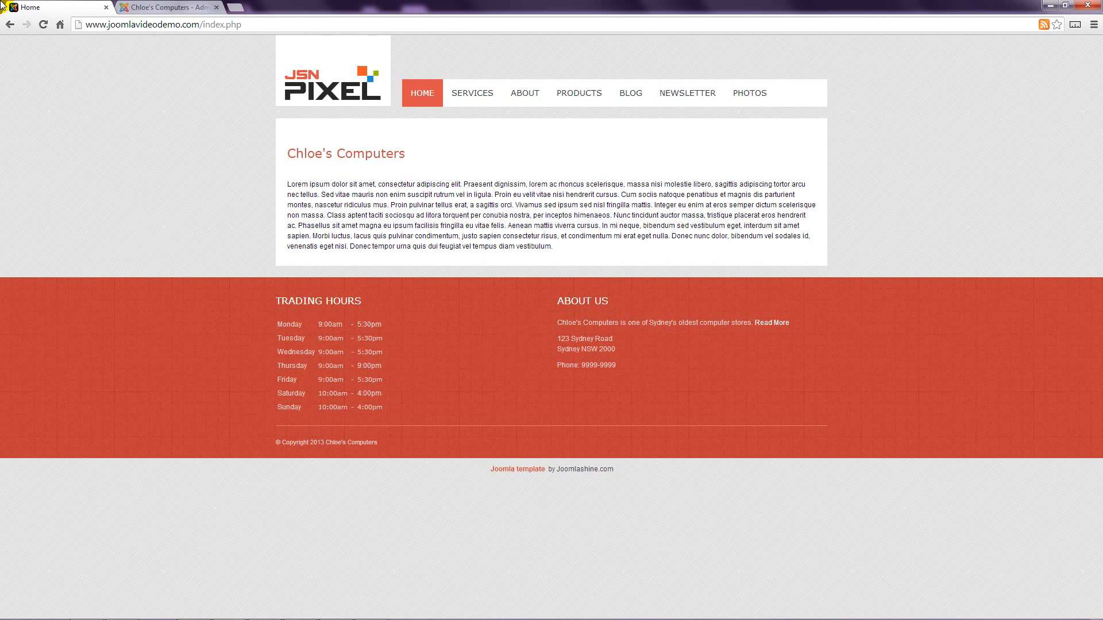
- Switch to the template manual in Adobe Reader and examine the module positions in the layout diagram's upper part
{"action": "key", "text": "alt+Tab"}
{"action": "scroll", "coordinate": [129, 165], "scroll_direction": "up", "scroll_amount": 3}
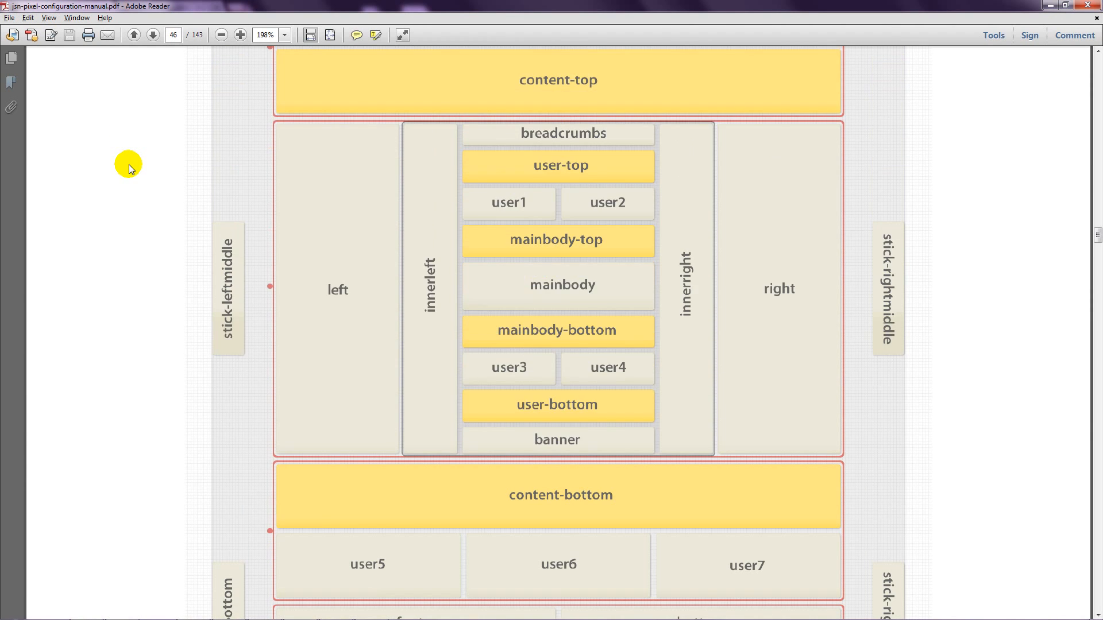
{"action": "scroll", "coordinate": [128, 164], "scroll_direction": "up", "scroll_amount": 5}
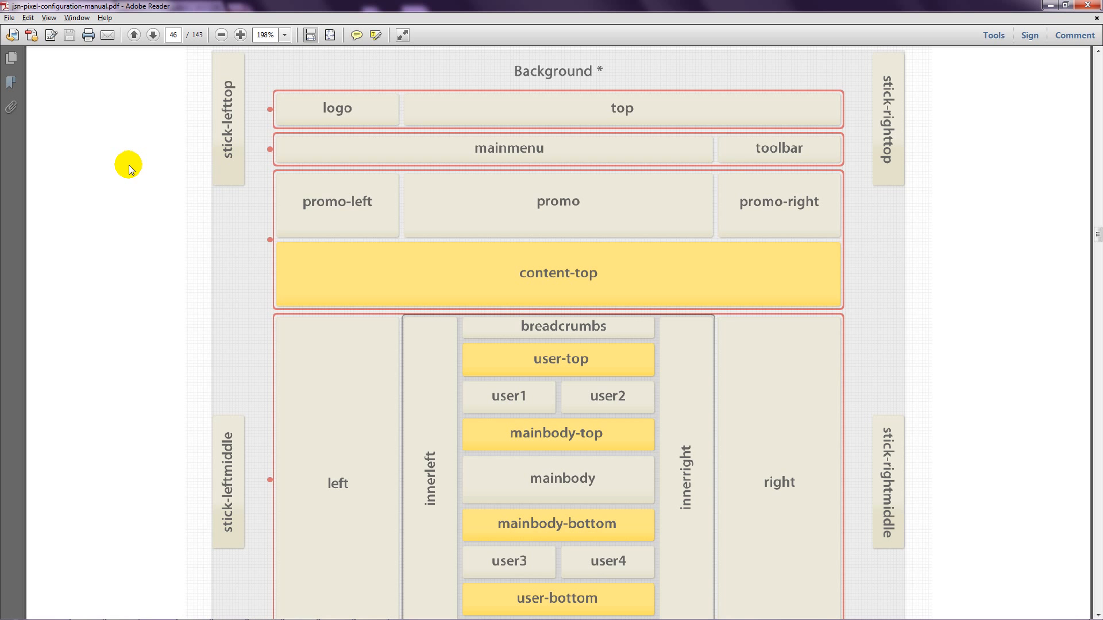
{"action": "key", "text": "alt+Tab"}
- Return to the Joomla administrator in the browser and create a new Custom HTML module titled "Social Icons"
{"action": "left_click", "coordinate": [155, 9]}
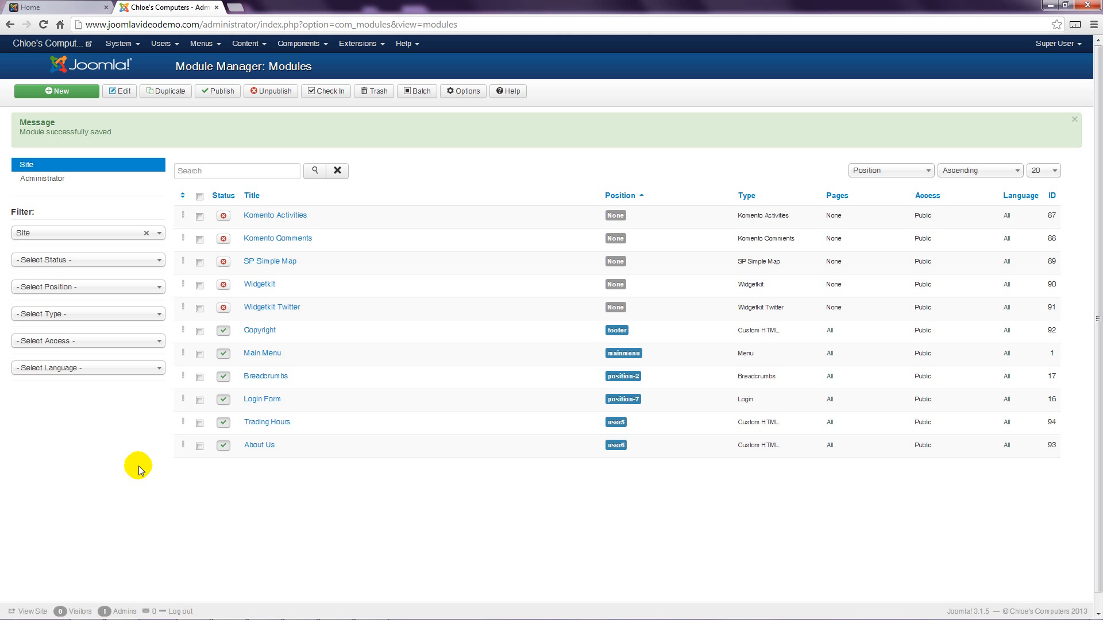
{"action": "left_click", "coordinate": [82, 97]}
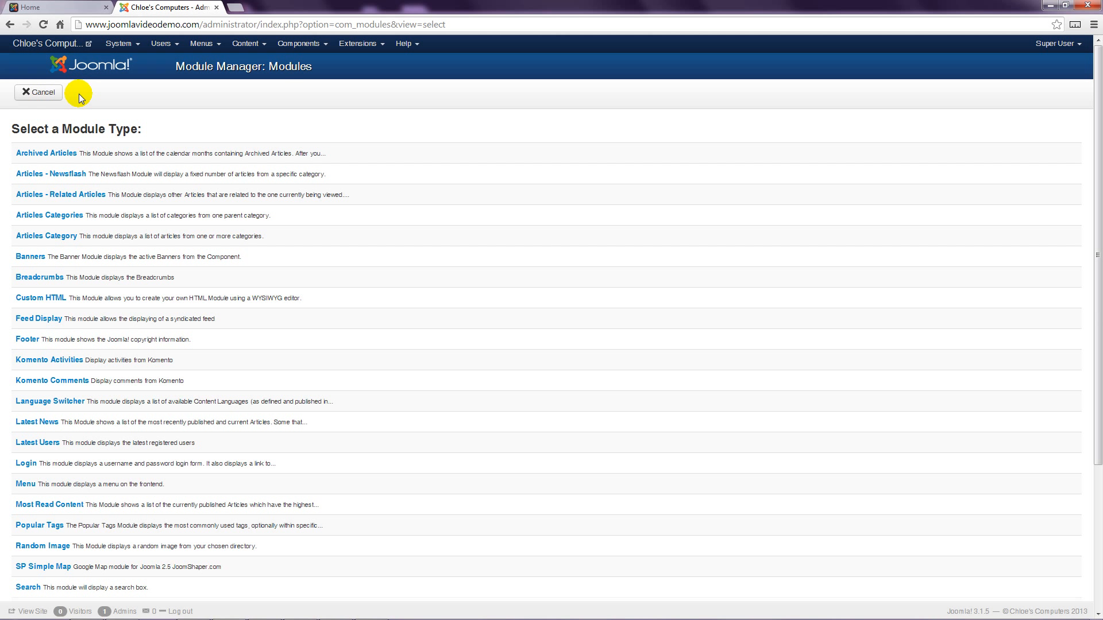
{"action": "left_click", "coordinate": [57, 299]}
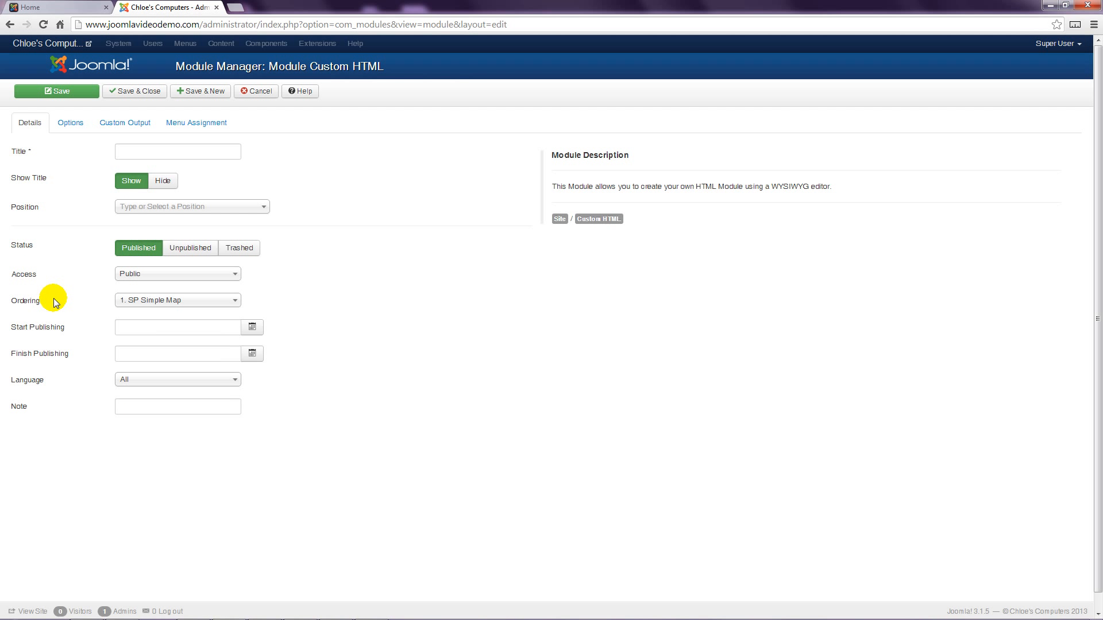
{"action": "left_click", "coordinate": [132, 152]}
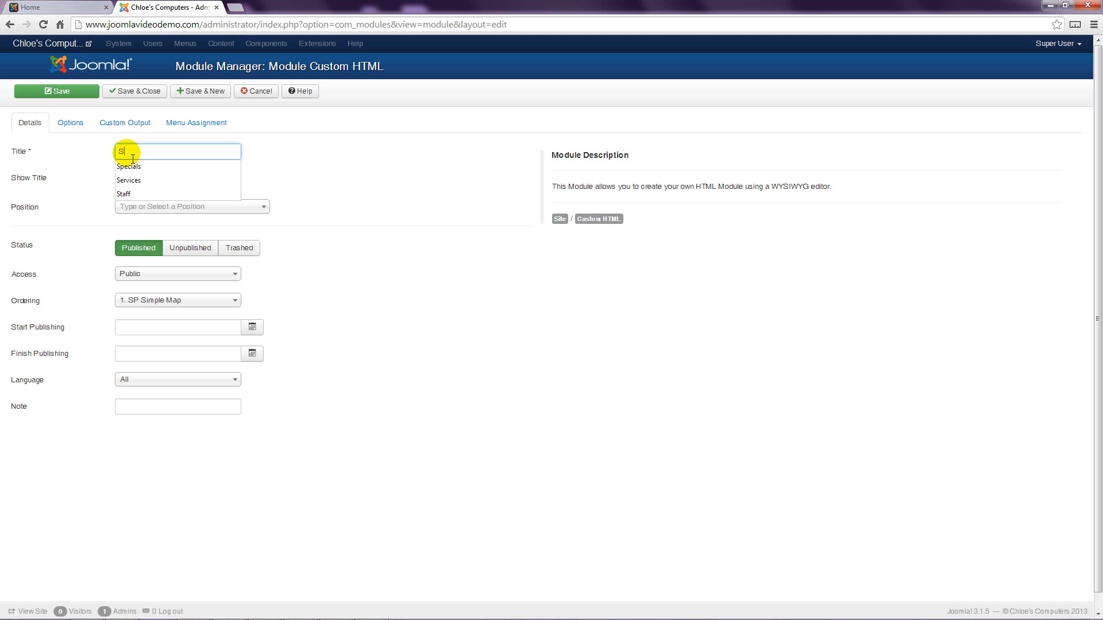
{"action": "type", "text": "Social Icons"}
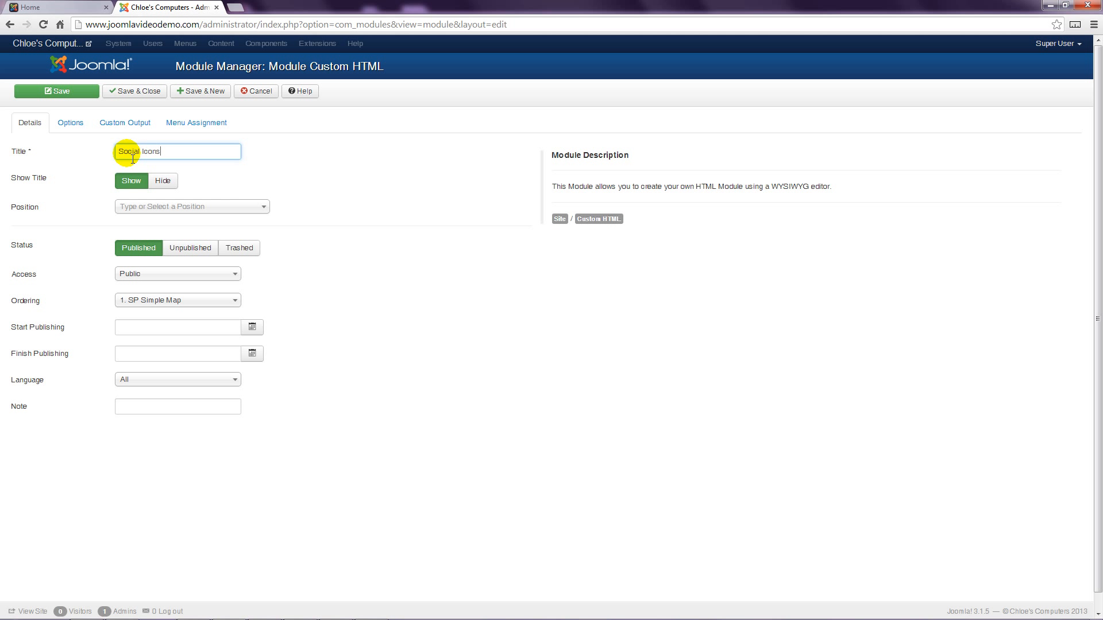
- Hide the Social Icons module's title and assign the module to the Top [top] position
{"action": "left_click", "coordinate": [163, 180]}
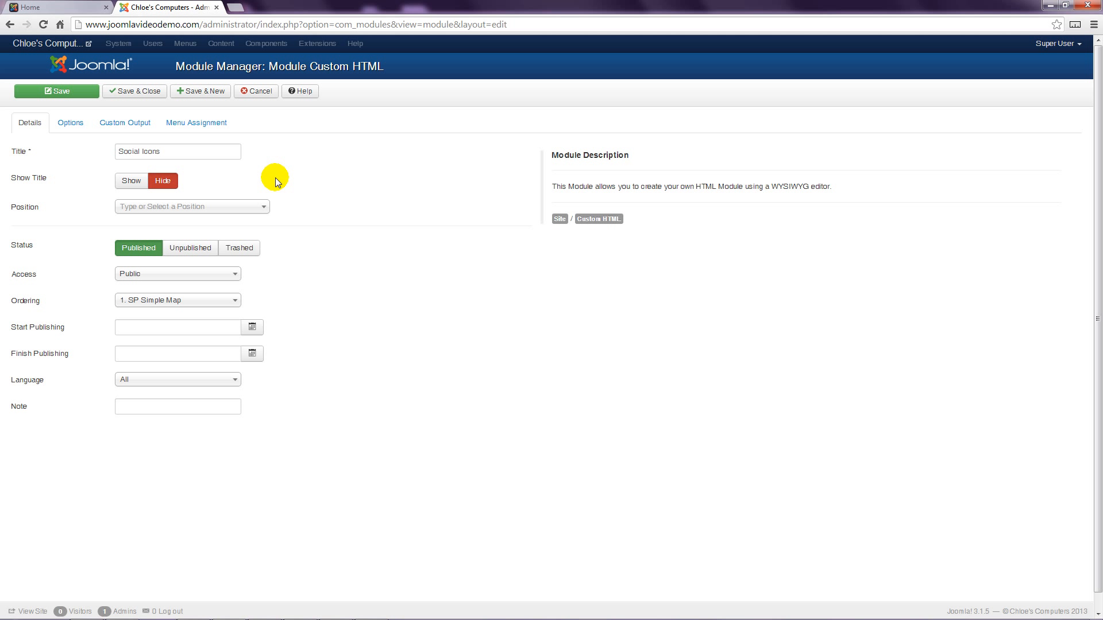
{"action": "left_click", "coordinate": [268, 211]}
{"action": "left_click_drag", "start_coordinate": [261, 241], "coordinate": [261, 274]}
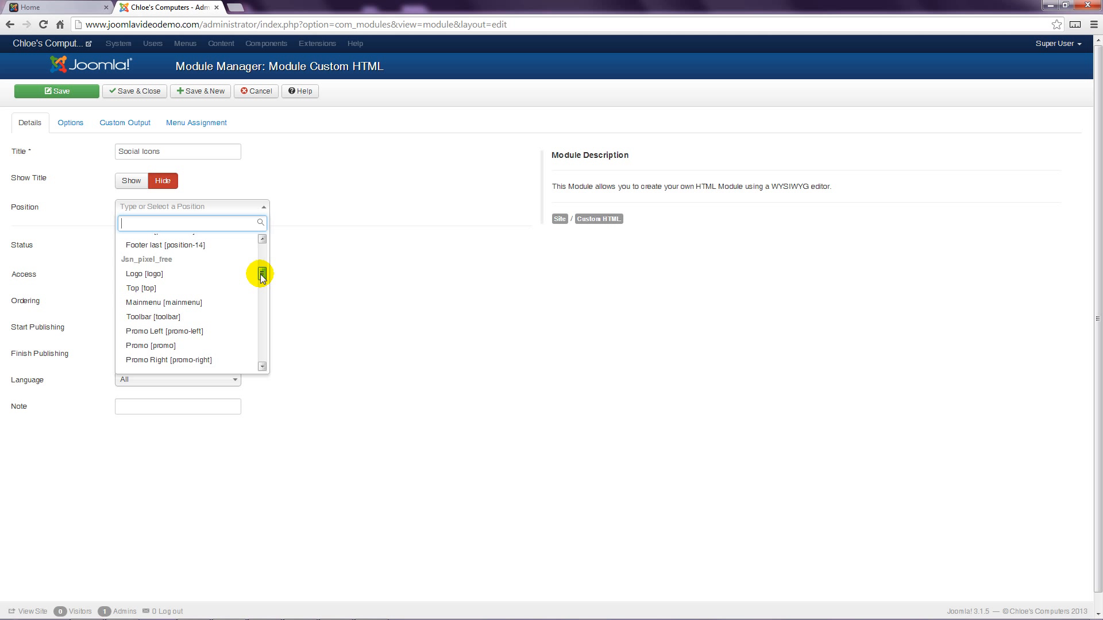
{"action": "left_click", "coordinate": [172, 290]}
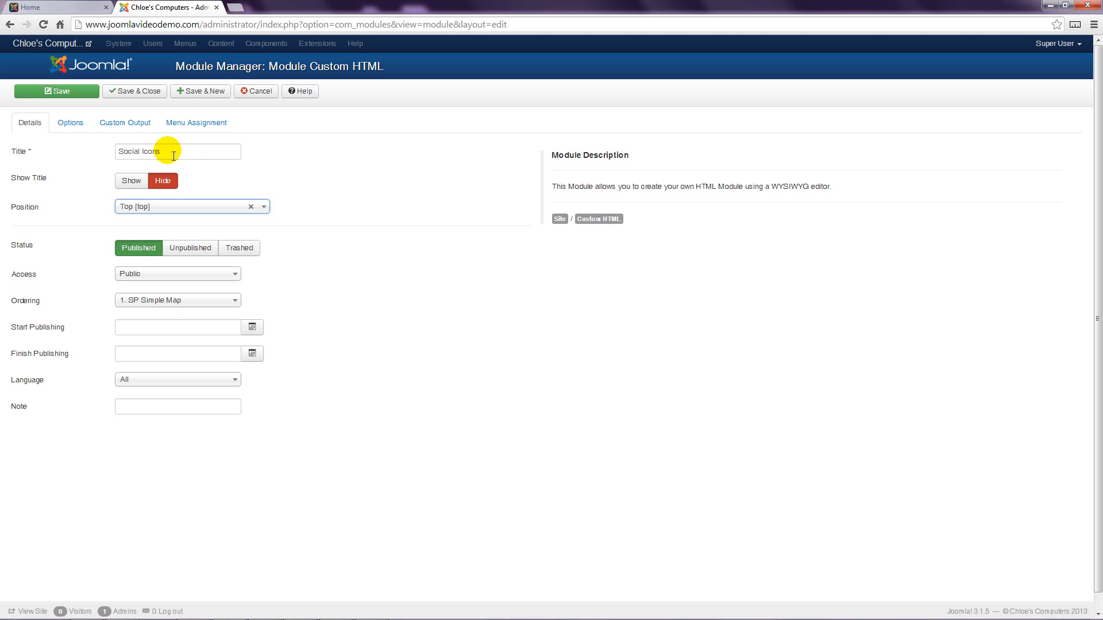
- In the Social Icons module's custom output, open the image manager at the Root folder and bring up its file upload
{"action": "left_click", "coordinate": [127, 123]}
{"action": "left_click", "coordinate": [323, 312]}
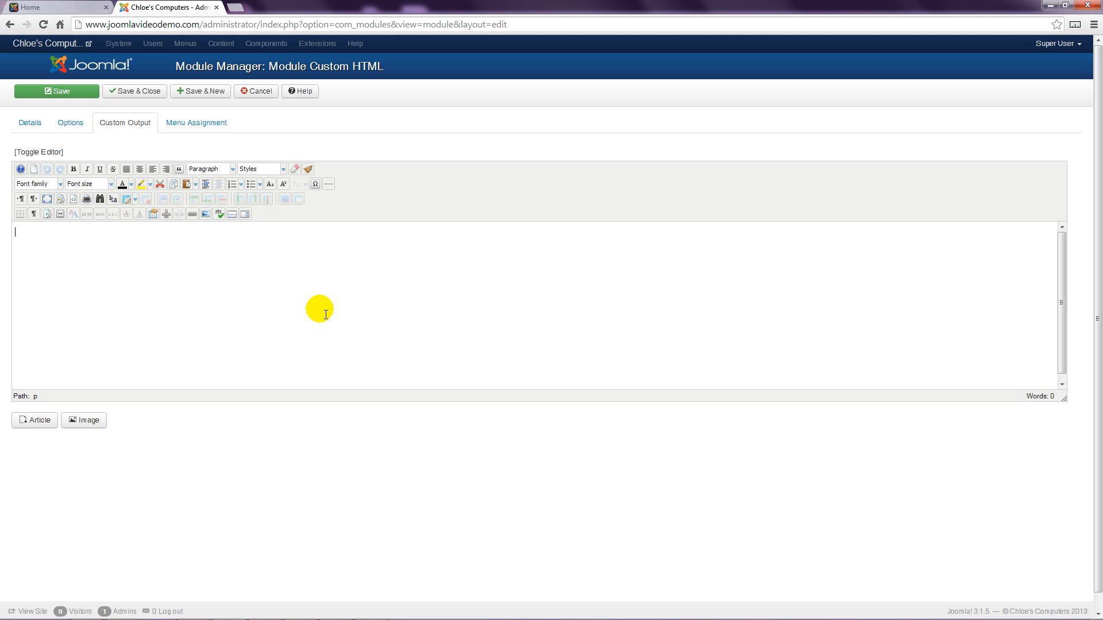
{"action": "left_click", "coordinate": [205, 217]}
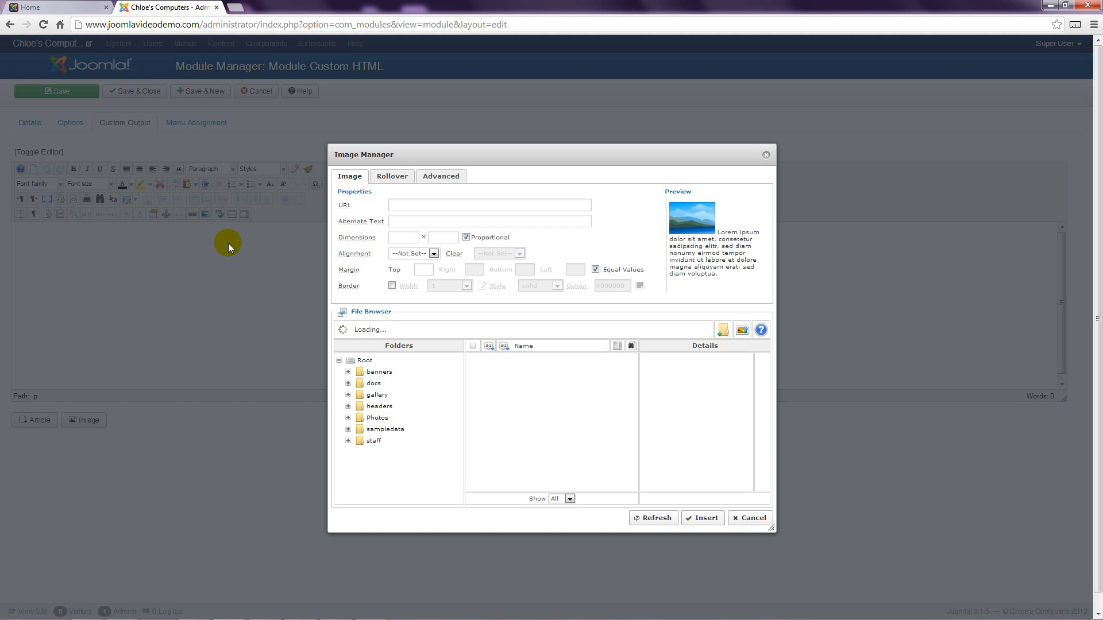
{"action": "left_click", "coordinate": [362, 361]}
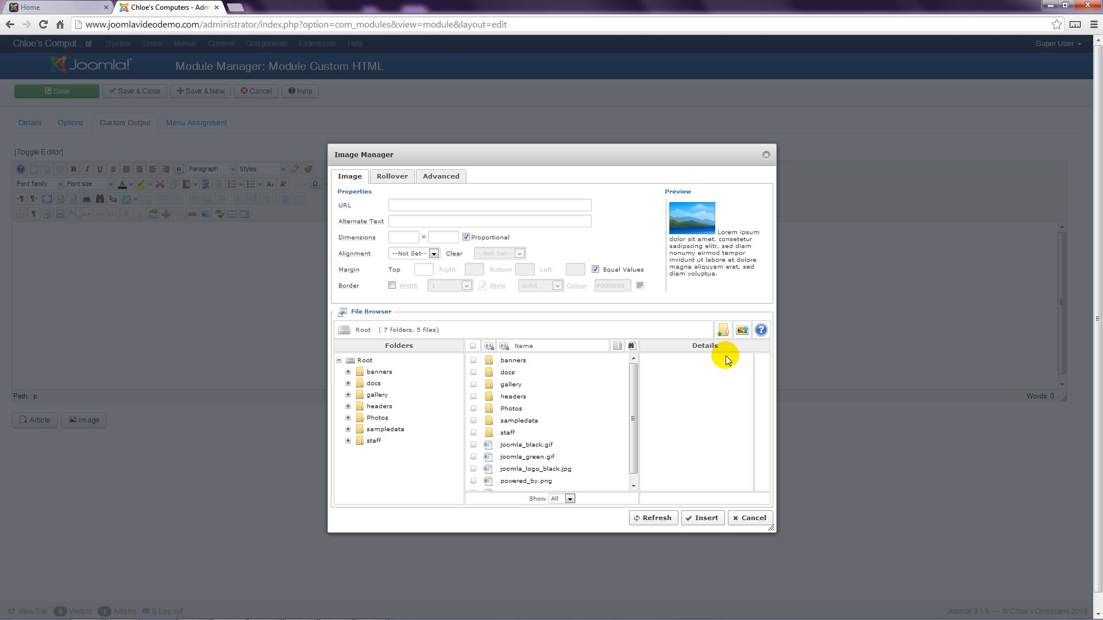
{"action": "left_click", "coordinate": [743, 332]}
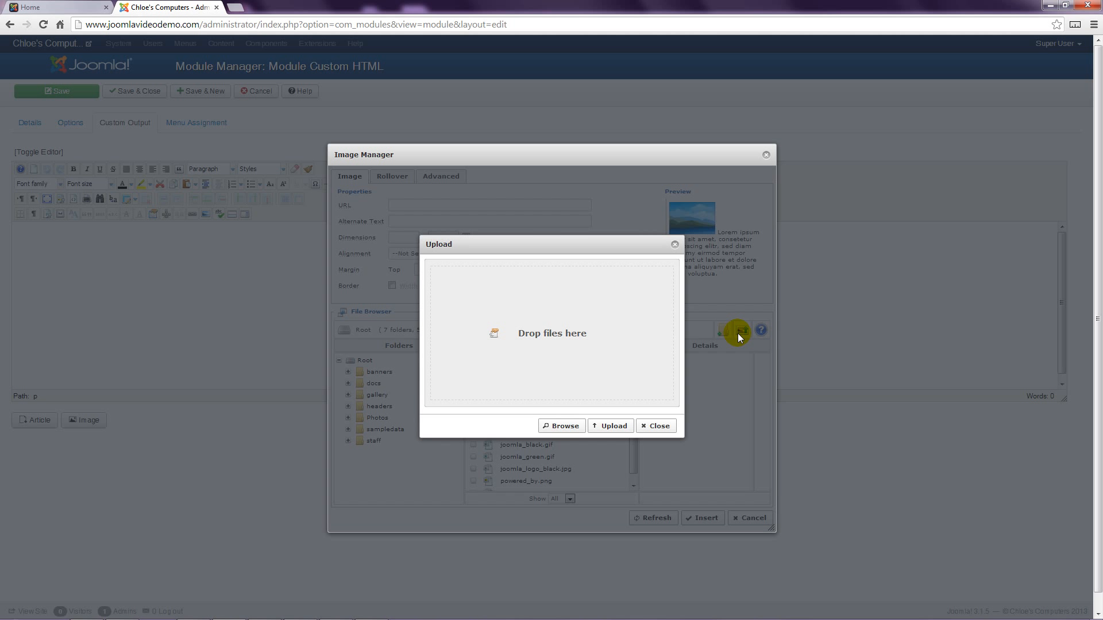
- Upload icon_facebook.png, icon_google.png, icon_linkedin.png and icon_twitter.png from the Joomla folder on the DATA (D:) drive
{"action": "left_click", "coordinate": [563, 427]}
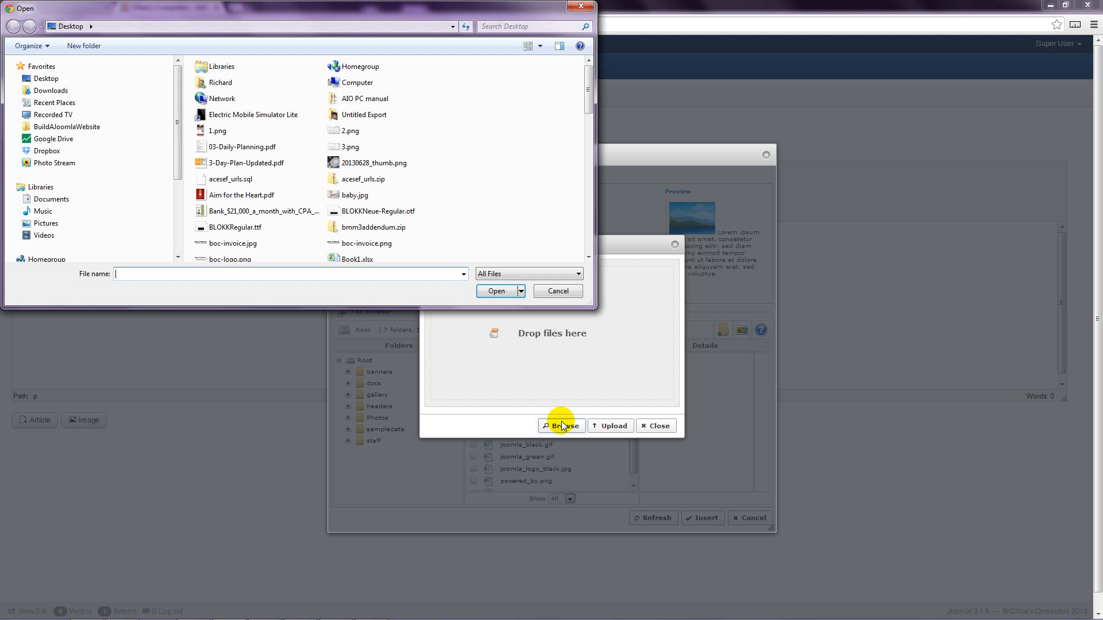
{"action": "left_click", "coordinate": [178, 208]}
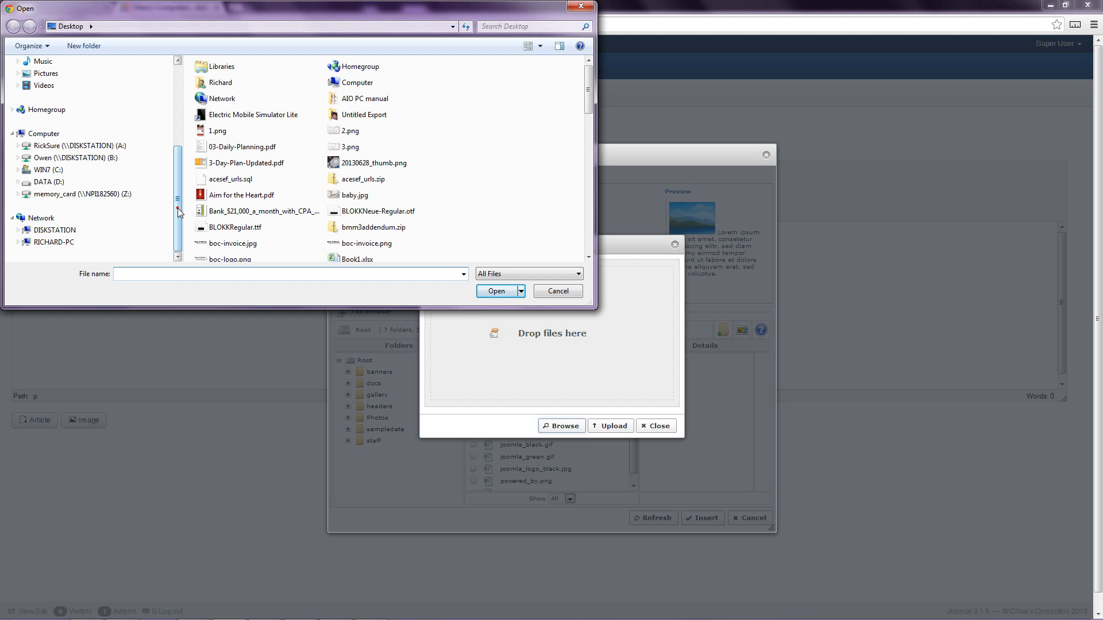
{"action": "left_click", "coordinate": [53, 182]}
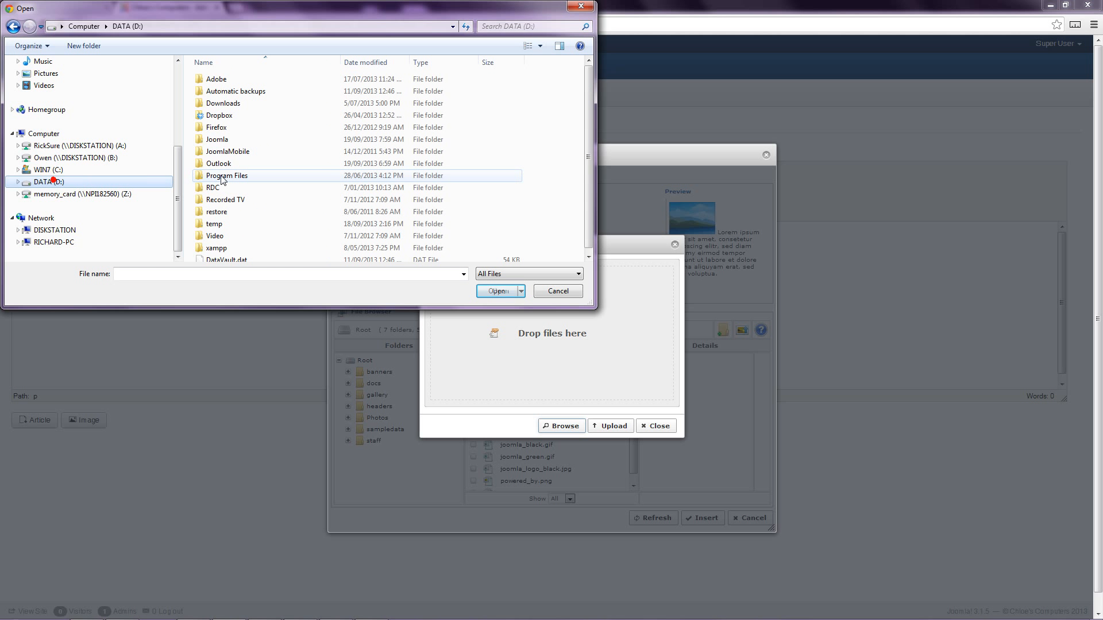
{"action": "double_click", "coordinate": [217, 140]}
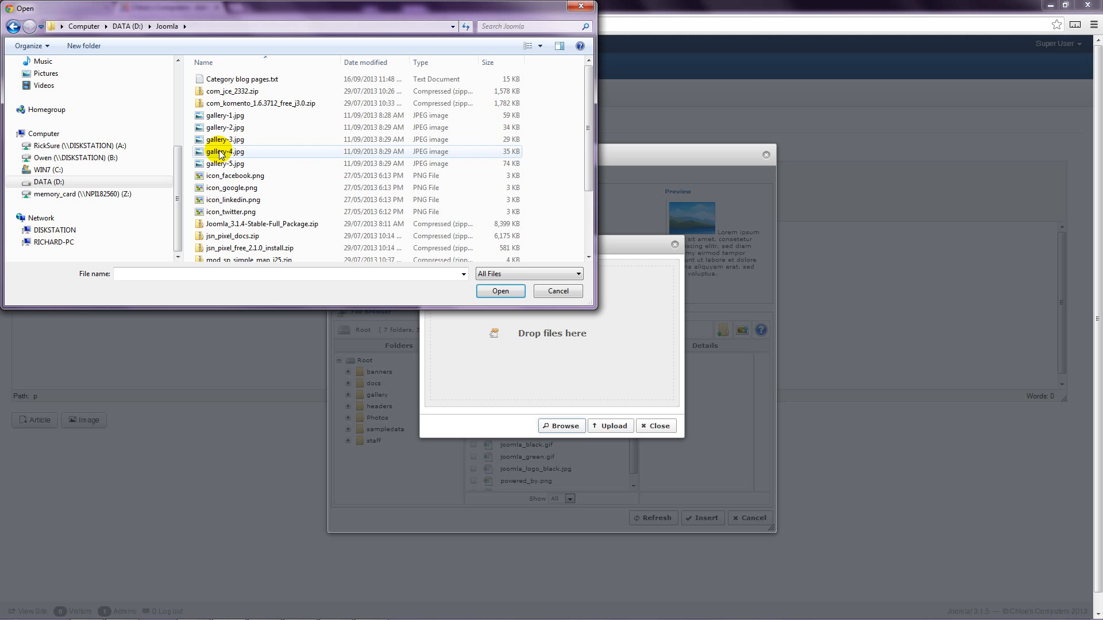
{"action": "left_click", "coordinate": [221, 176]}
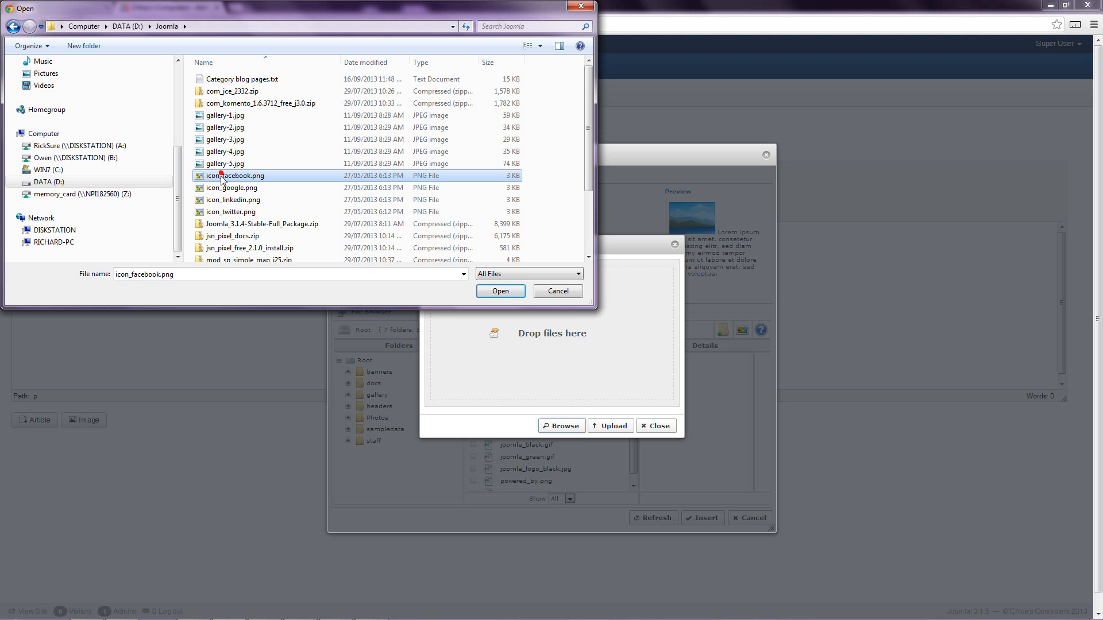
{"action": "left_click", "coordinate": [220, 212], "text": "shift"}
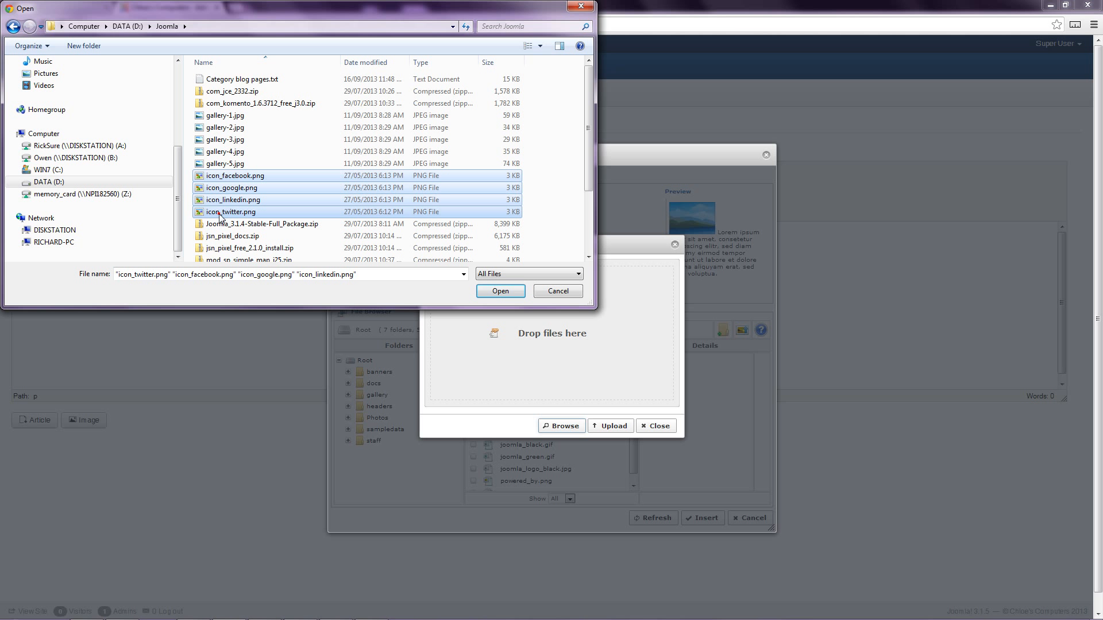
{"action": "left_click", "coordinate": [499, 291]}
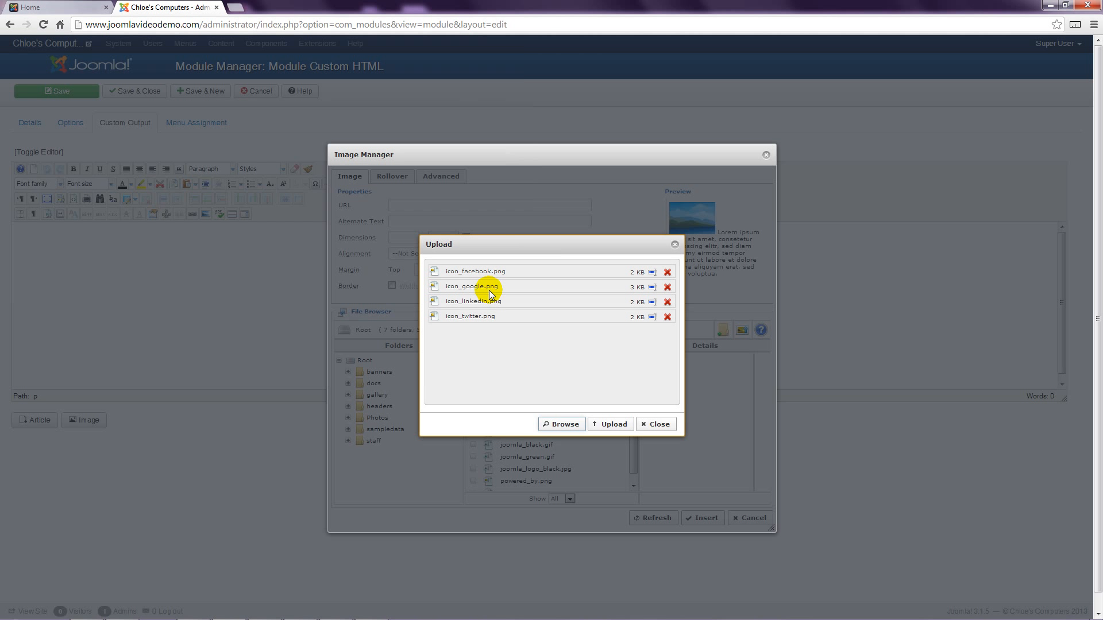
{"action": "left_click", "coordinate": [606, 425]}
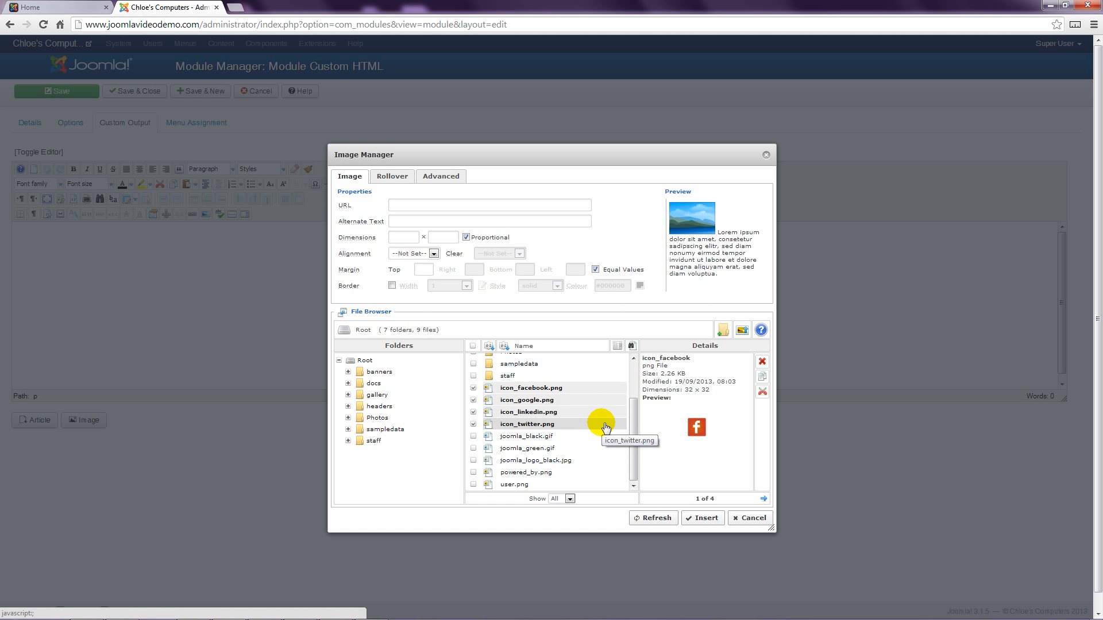
- Insert icon_facebook.png into the module content with equal margins turned off and a right margin of 7
{"action": "left_click", "coordinate": [509, 389]}
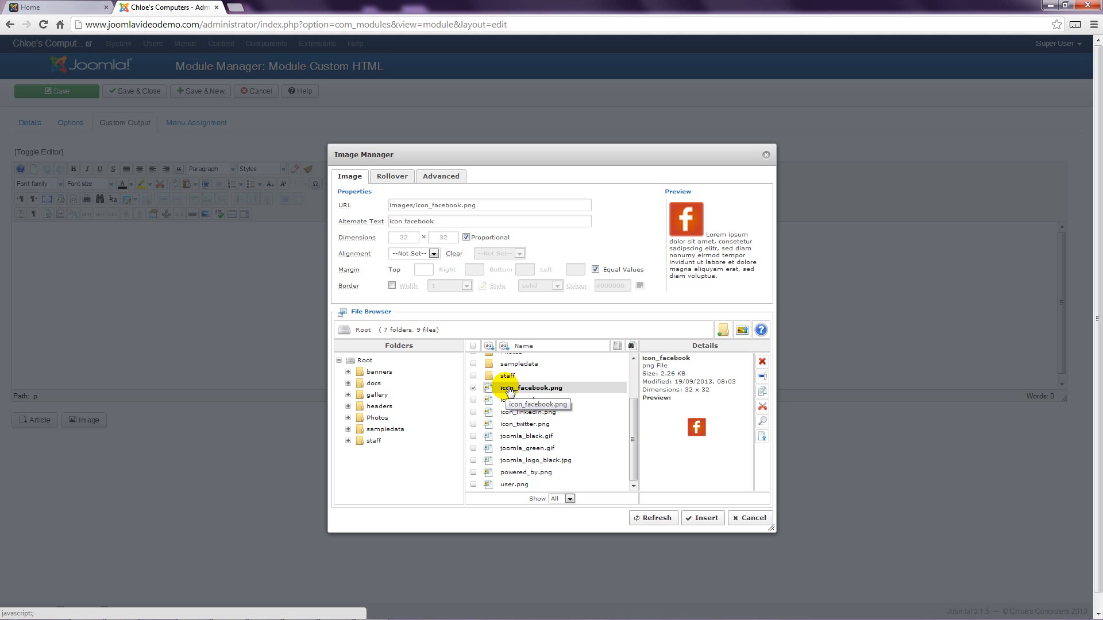
{"action": "left_click", "coordinate": [595, 270]}
{"action": "left_click", "coordinate": [481, 273]}
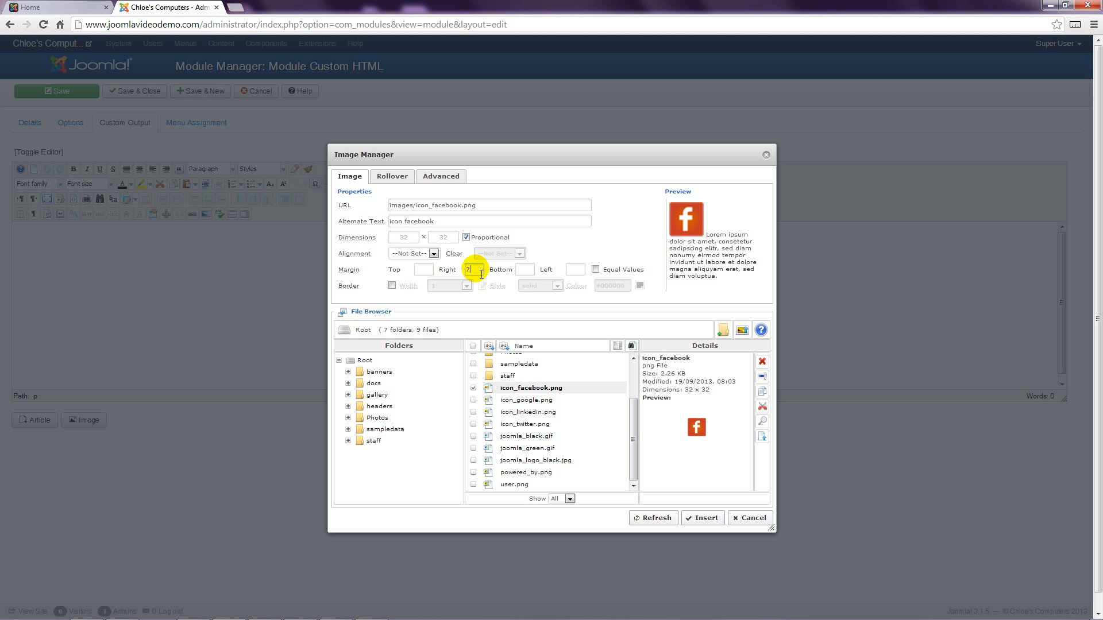
{"action": "type", "text": "7"}
{"action": "left_click", "coordinate": [703, 518]}
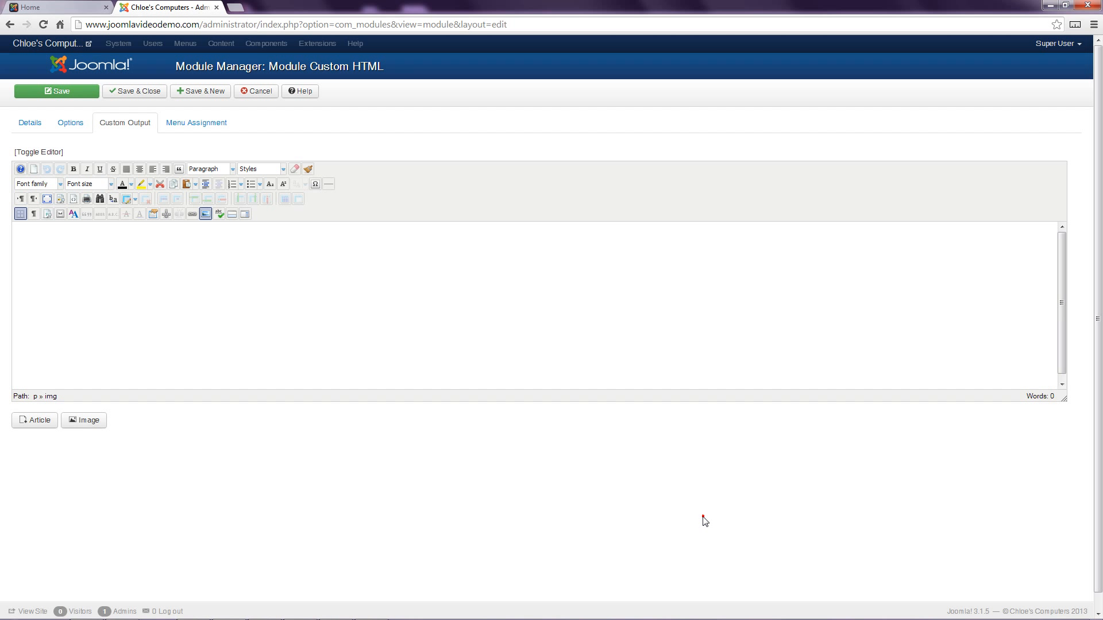
- Insert icon_twitter.png after the Facebook icon, with equal margins turned off and spacing on its right side only
{"action": "left_click", "coordinate": [206, 215]}
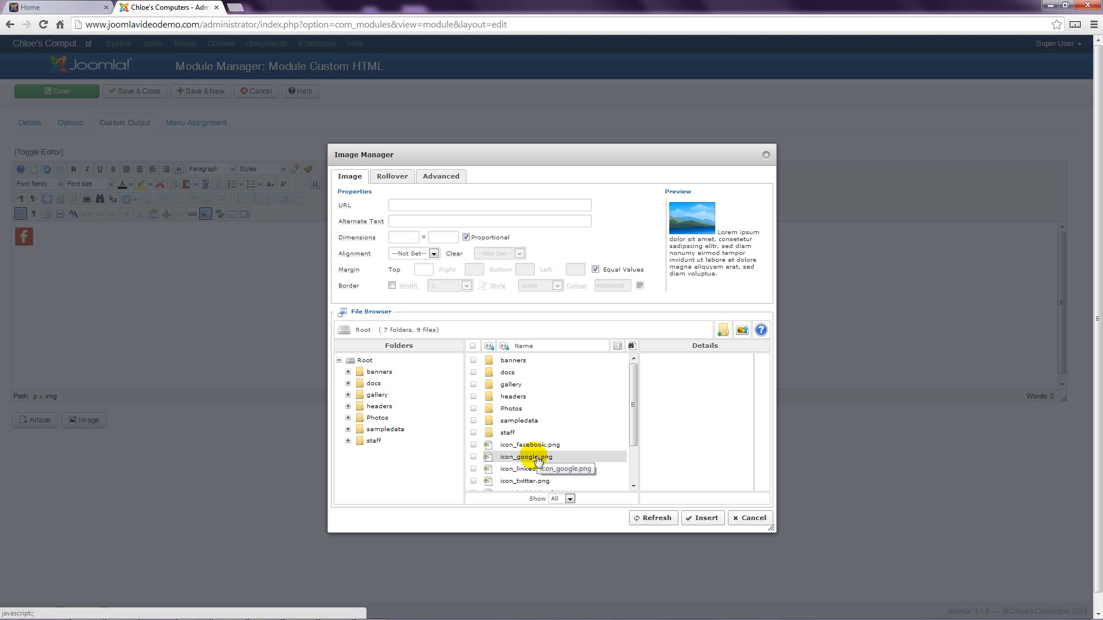
{"action": "left_click", "coordinate": [527, 482]}
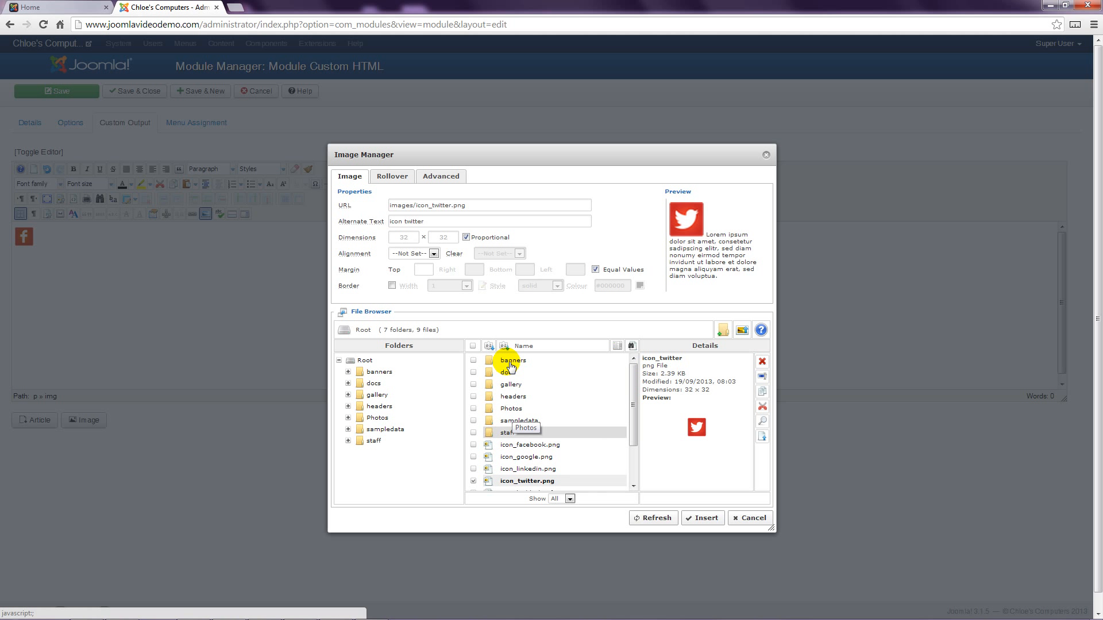
{"action": "left_click", "coordinate": [595, 270]}
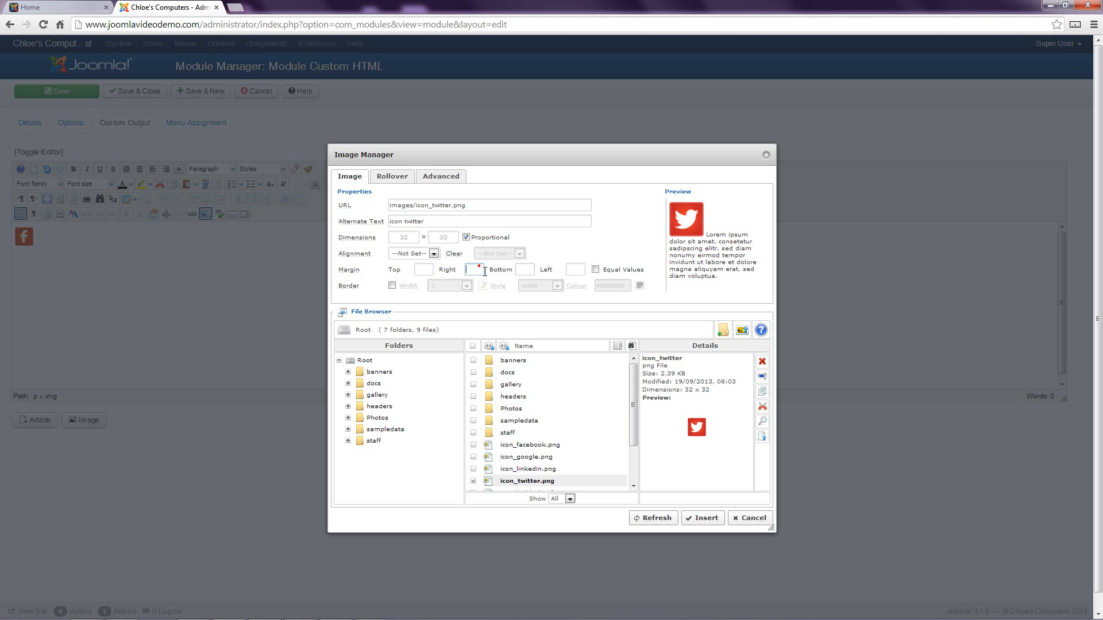
{"action": "left_click", "coordinate": [703, 518]}
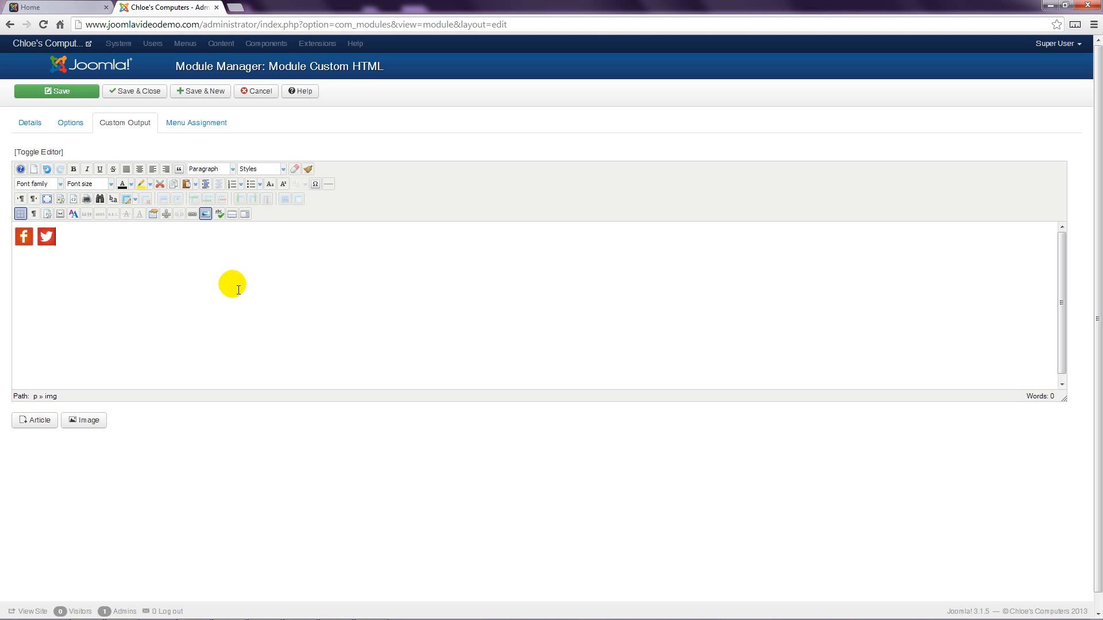
- Insert icon_google.png after the Twitter icon with equal margins turned off and a right margin of 7
{"action": "left_click", "coordinate": [205, 213]}
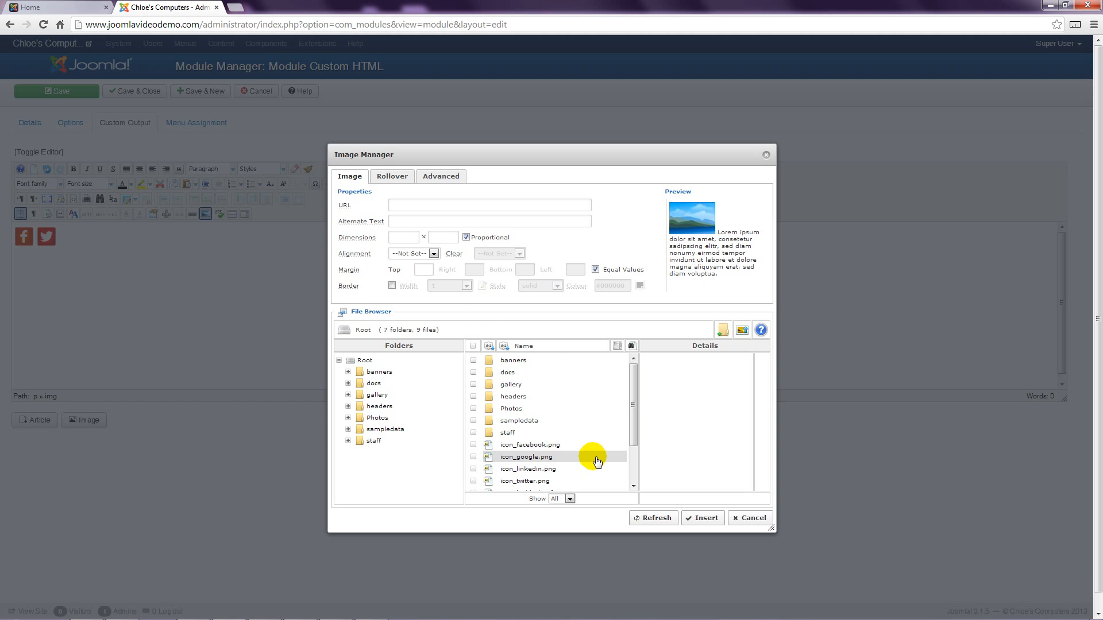
{"action": "left_click", "coordinate": [542, 460]}
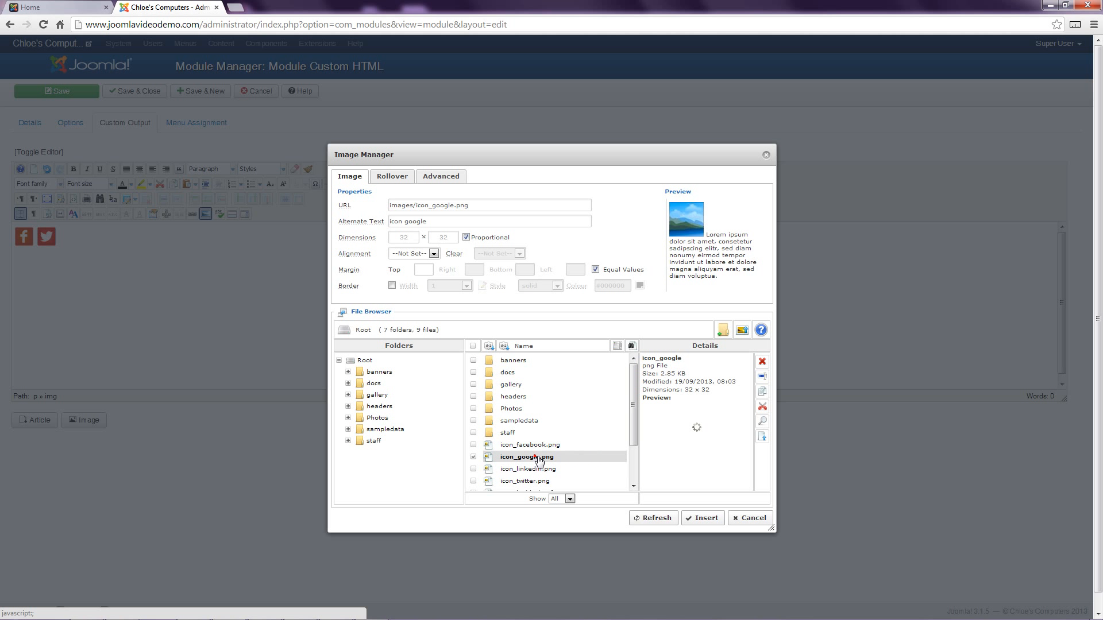
{"action": "left_click", "coordinate": [595, 270]}
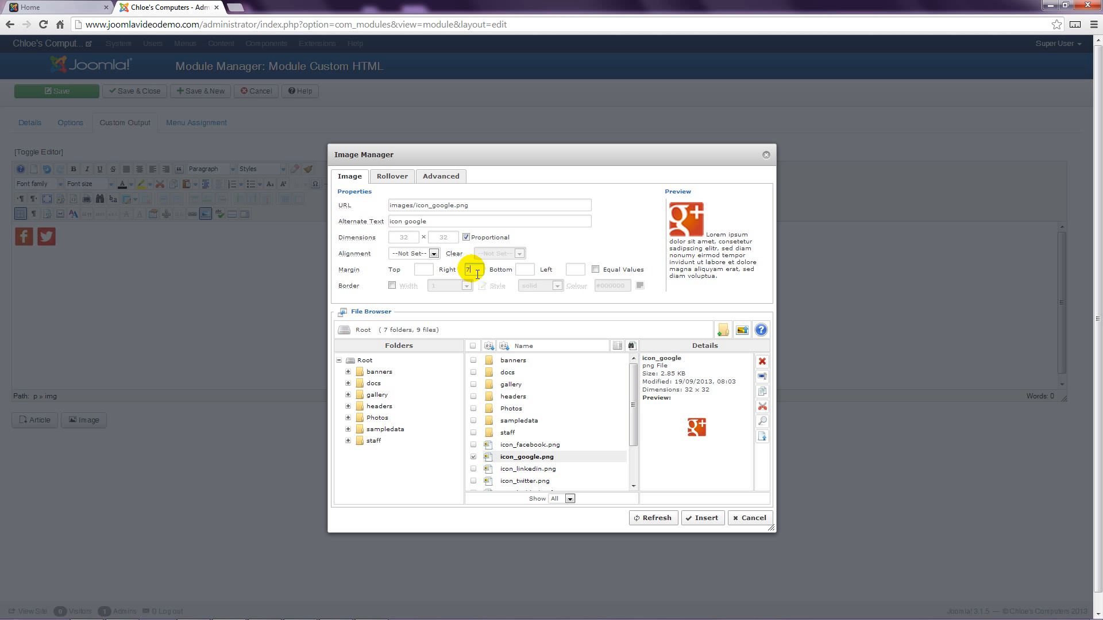
{"action": "left_click", "coordinate": [704, 519]}
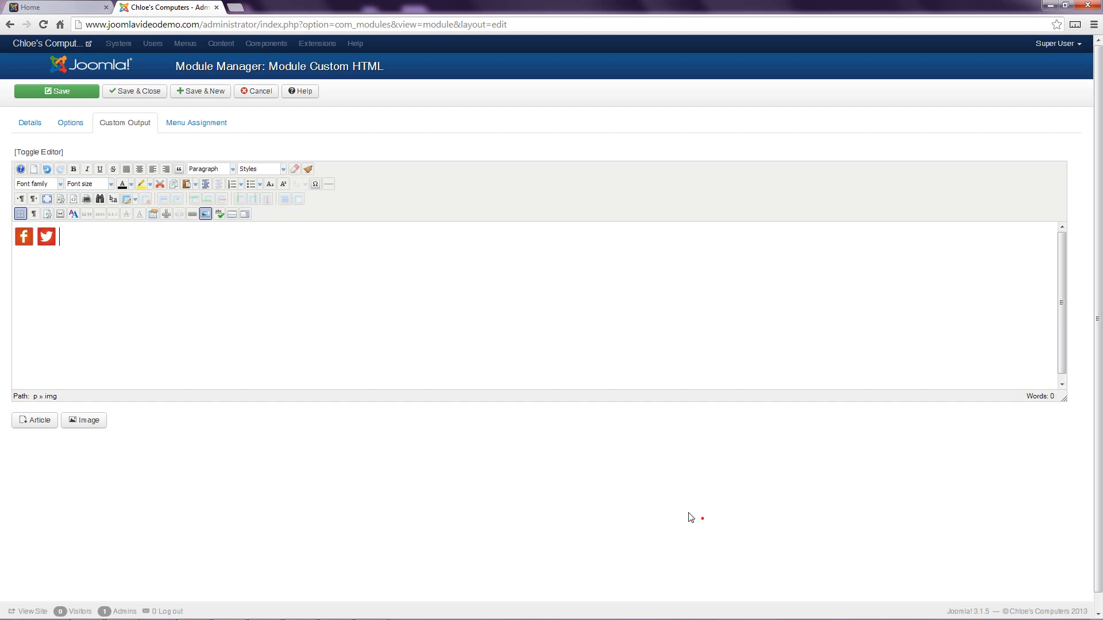
- Insert icon_linkedin.png after the Google+ icon without setting any margin
{"action": "left_click", "coordinate": [206, 214]}
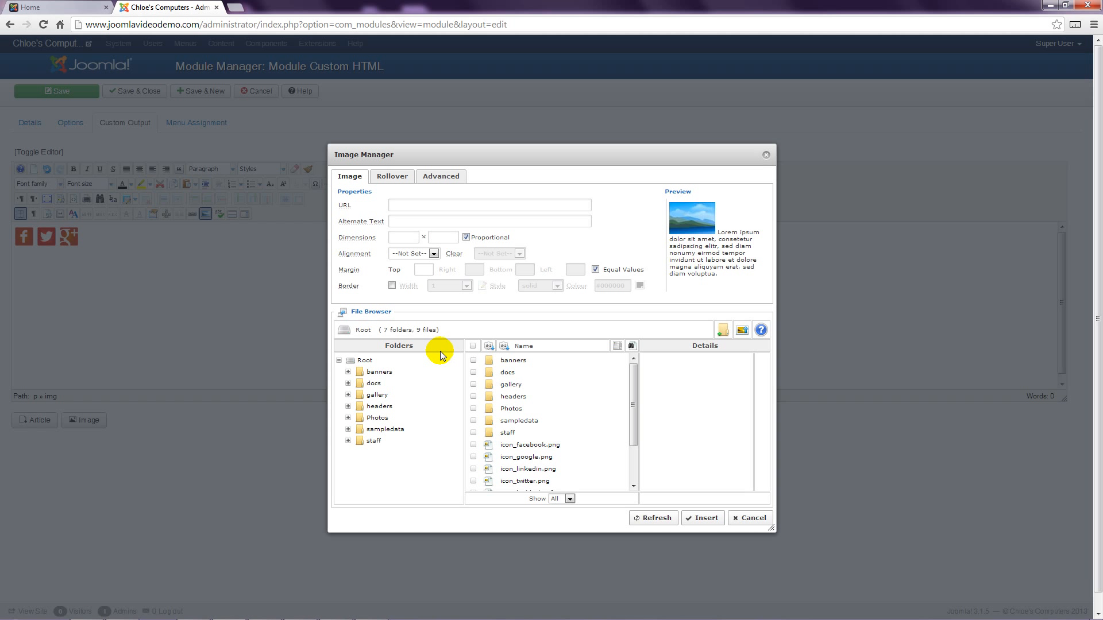
{"action": "left_click", "coordinate": [530, 469]}
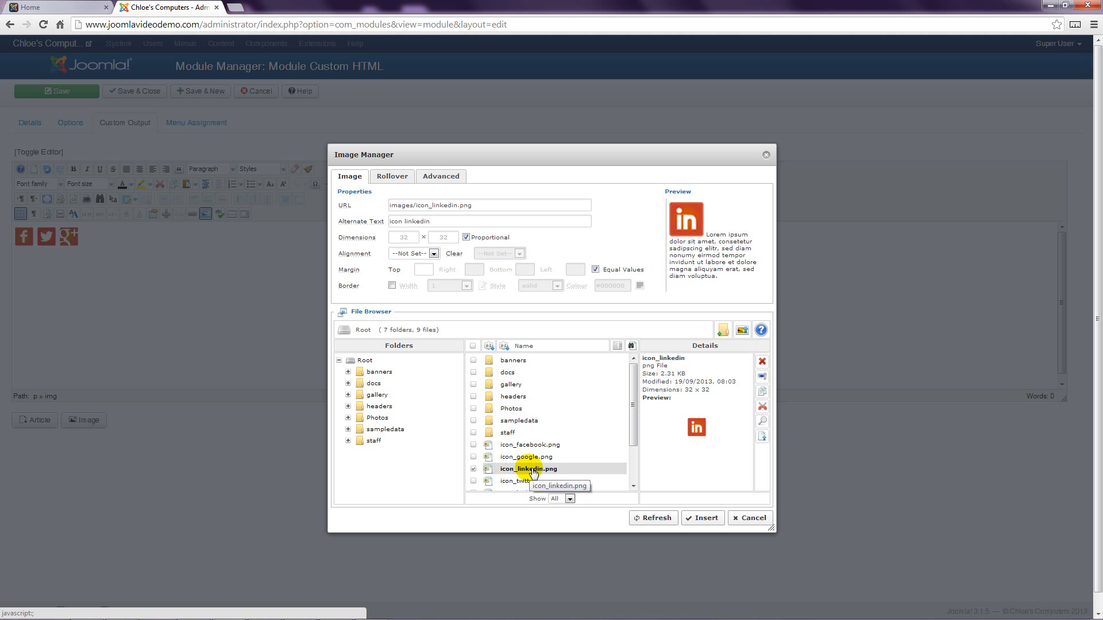
{"action": "left_click", "coordinate": [706, 519]}
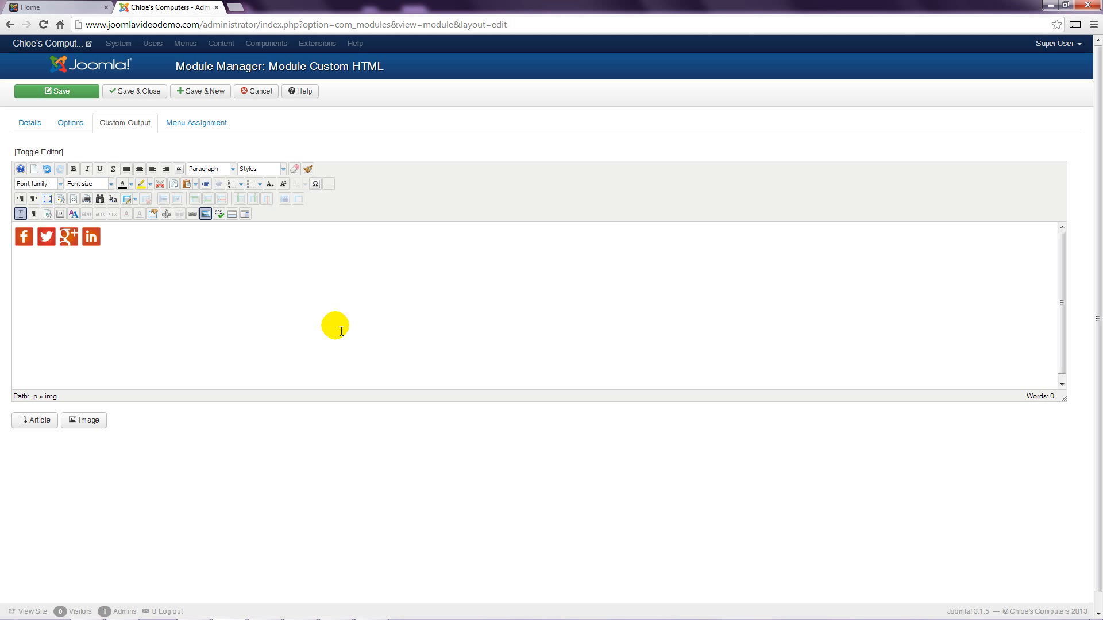
- Save the Social Icons module and check the icons on the reloaded home page of the live site
{"action": "left_click", "coordinate": [78, 92]}
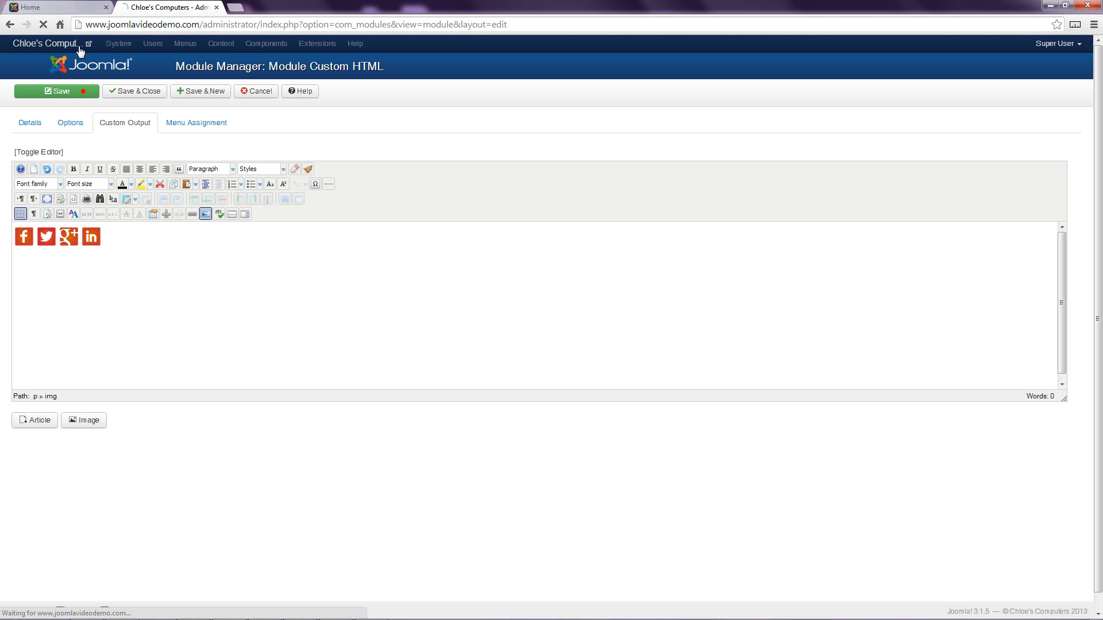
{"action": "left_click", "coordinate": [62, 5]}
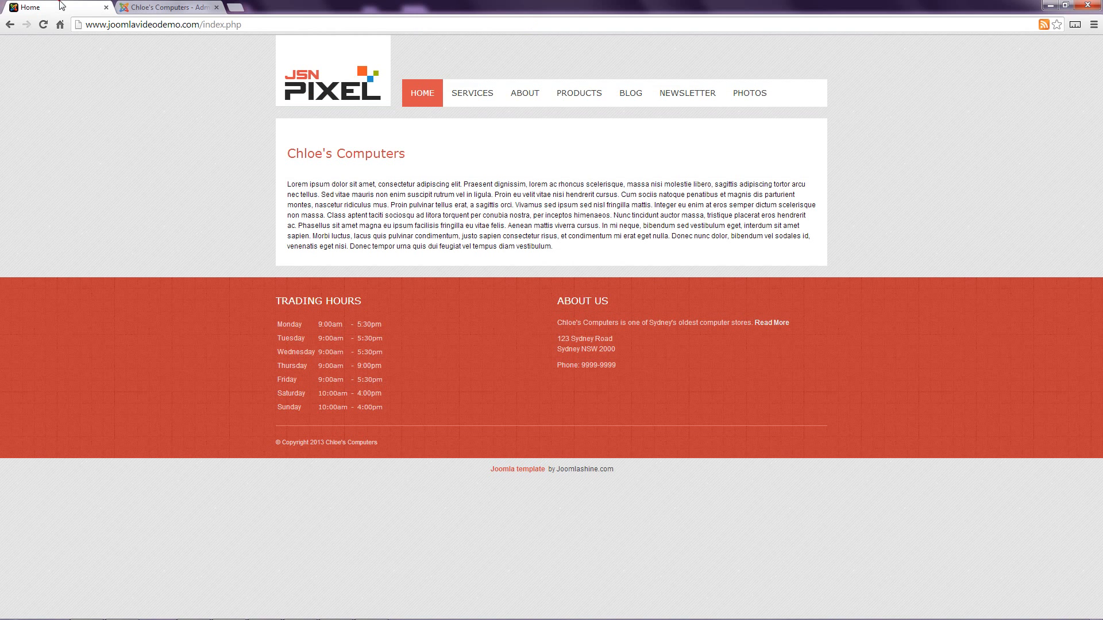
{"action": "left_click", "coordinate": [45, 24]}
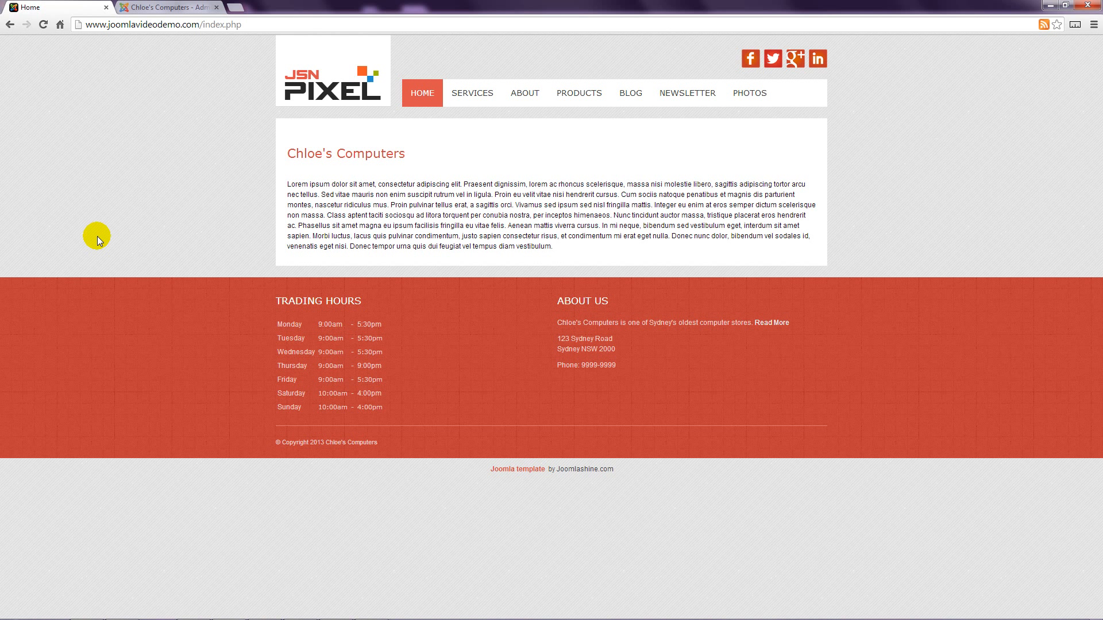
{"action": "left_click", "coordinate": [155, 7]}
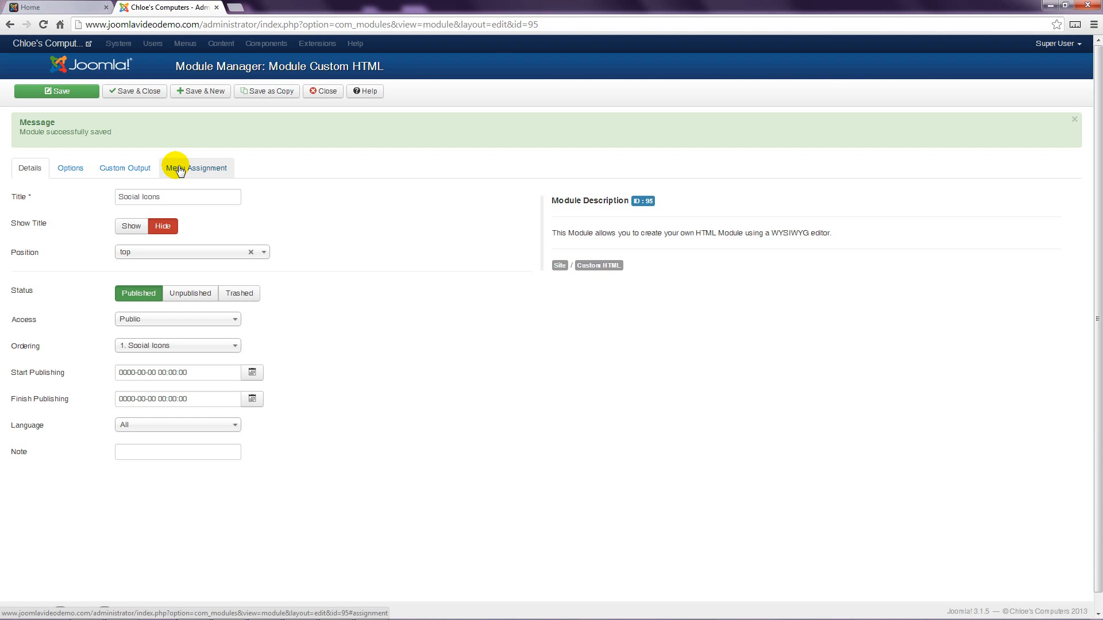
{"action": "left_click", "coordinate": [124, 168]}
{"action": "left_click", "coordinate": [27, 281]}
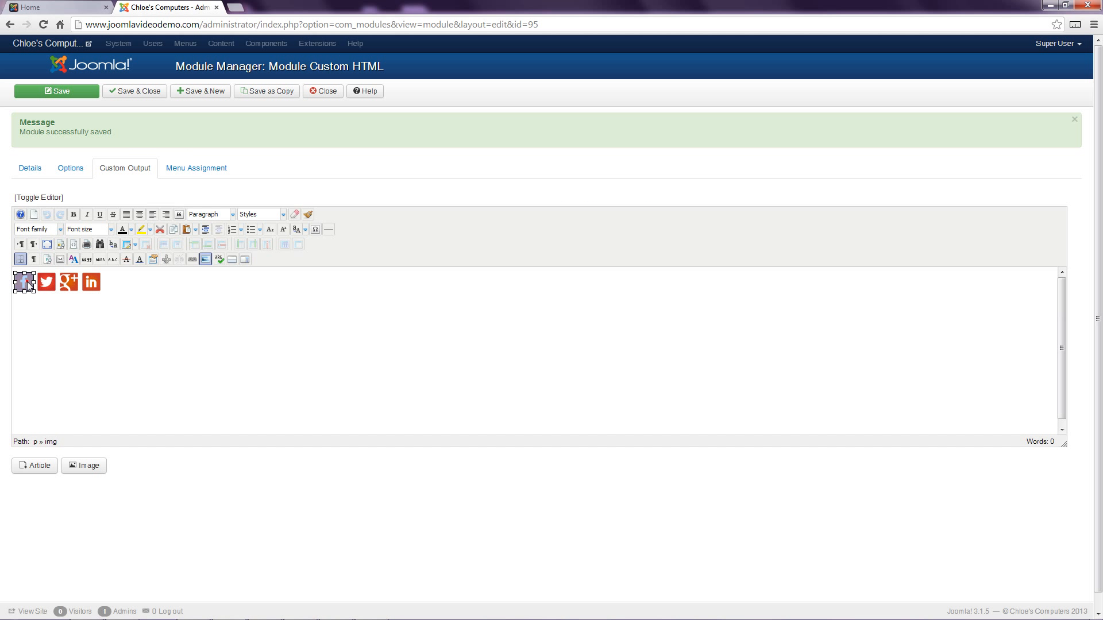
{"action": "left_click", "coordinate": [193, 260]}
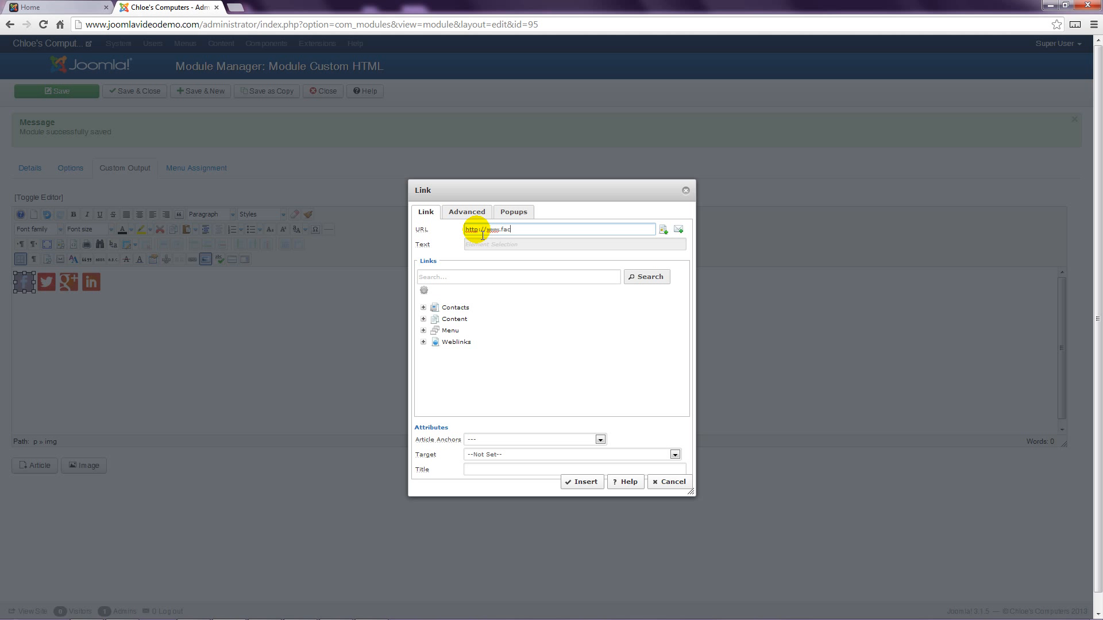
{"action": "type", "text": ".com"}
{"action": "left_click", "coordinate": [574, 482]}
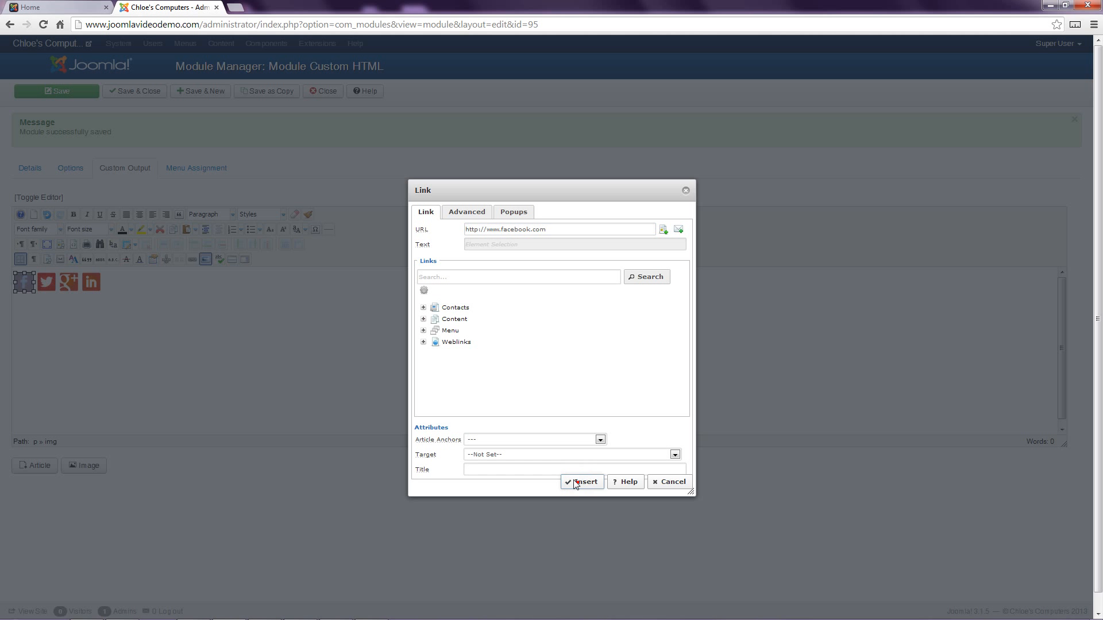
{"action": "left_click", "coordinate": [47, 281]}
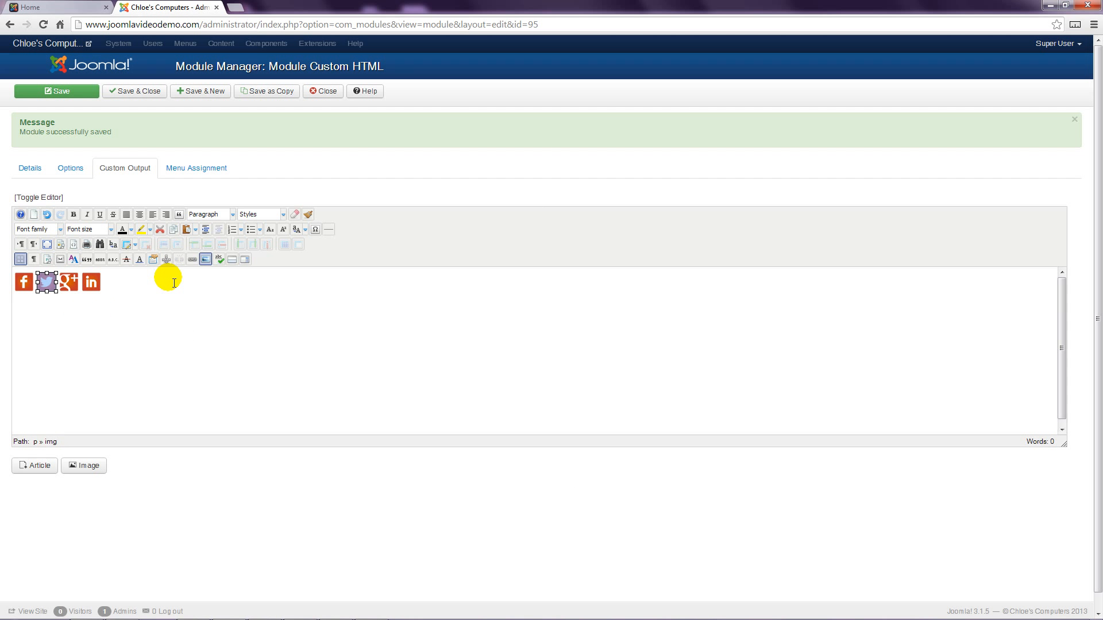
{"action": "left_click", "coordinate": [192, 261]}
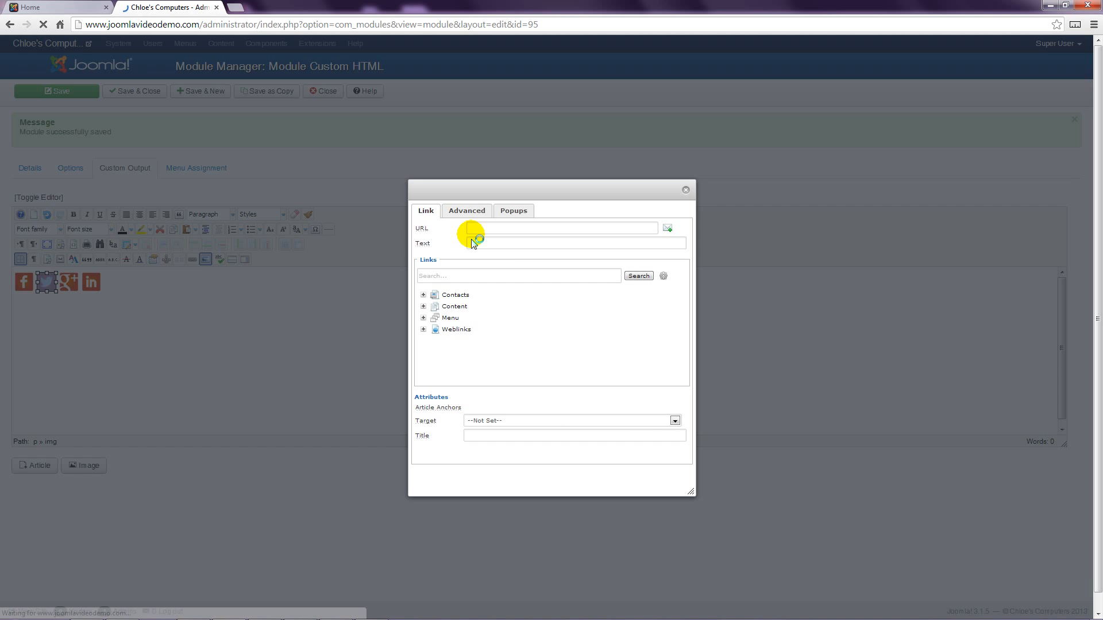
{"action": "left_click", "coordinate": [481, 233]}
{"action": "type", "text": "http://www.twit"}
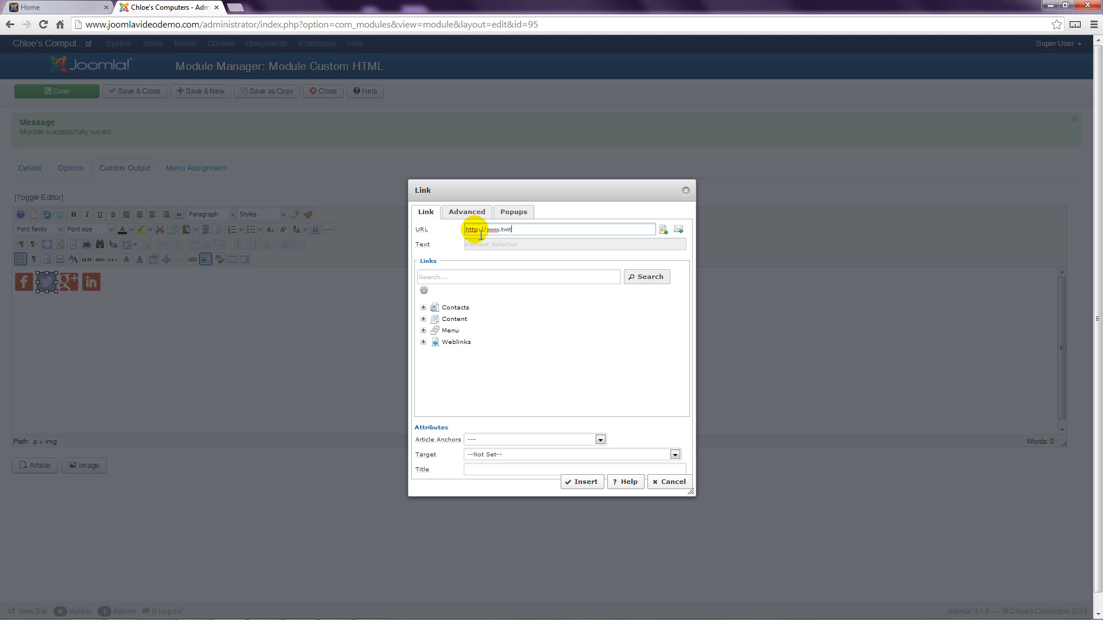
{"action": "type", "text": "ter.com"}
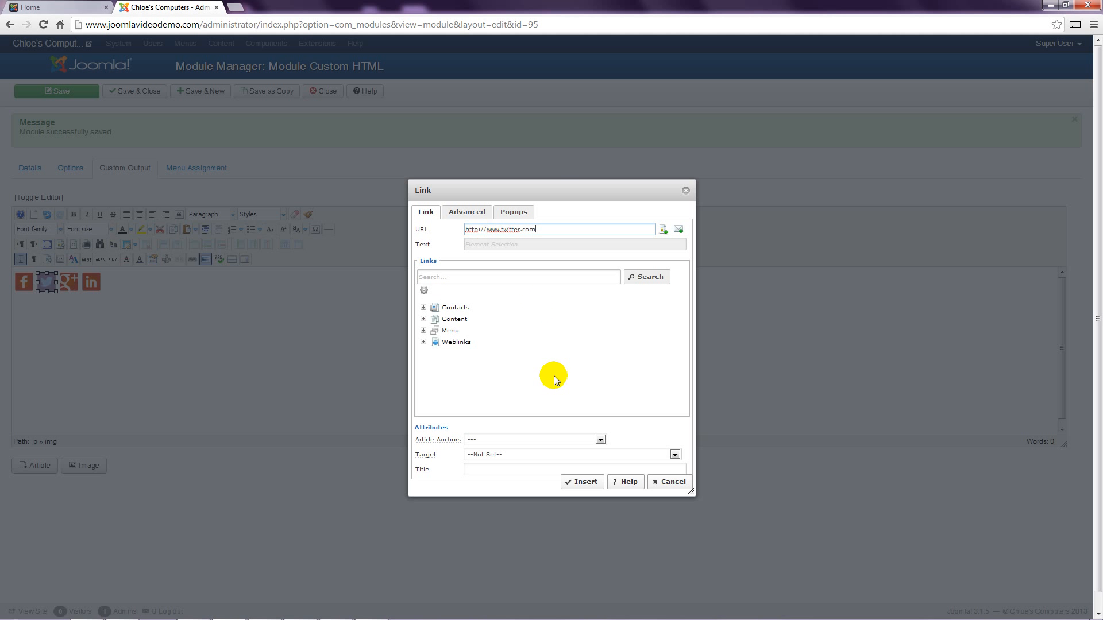
{"action": "left_click", "coordinate": [575, 481]}
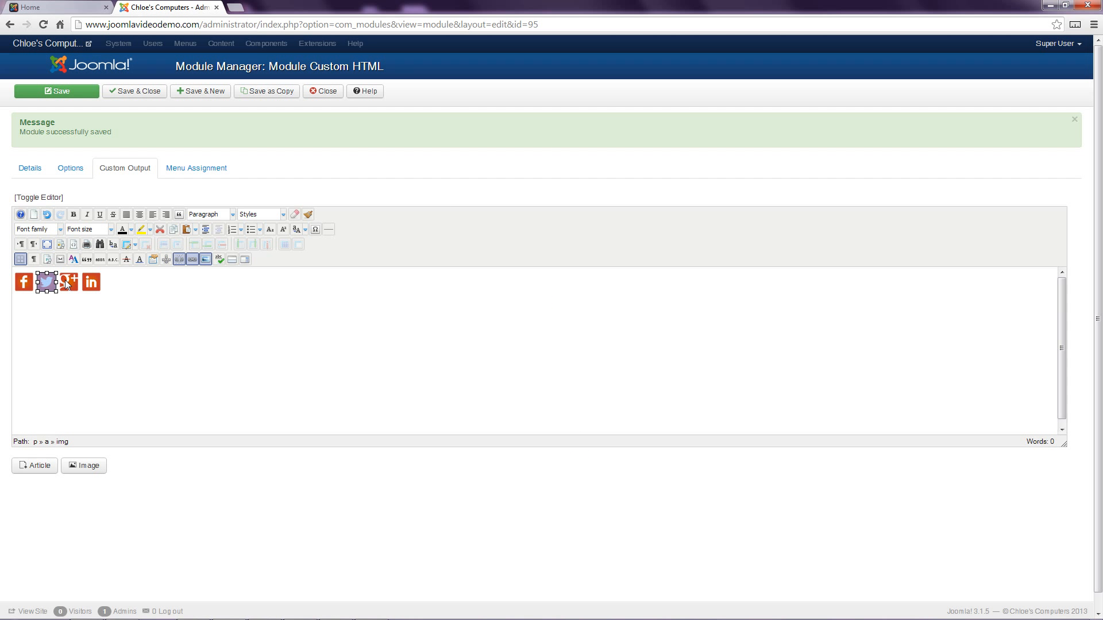
{"action": "left_click", "coordinate": [68, 281]}
{"action": "left_click", "coordinate": [192, 259]}
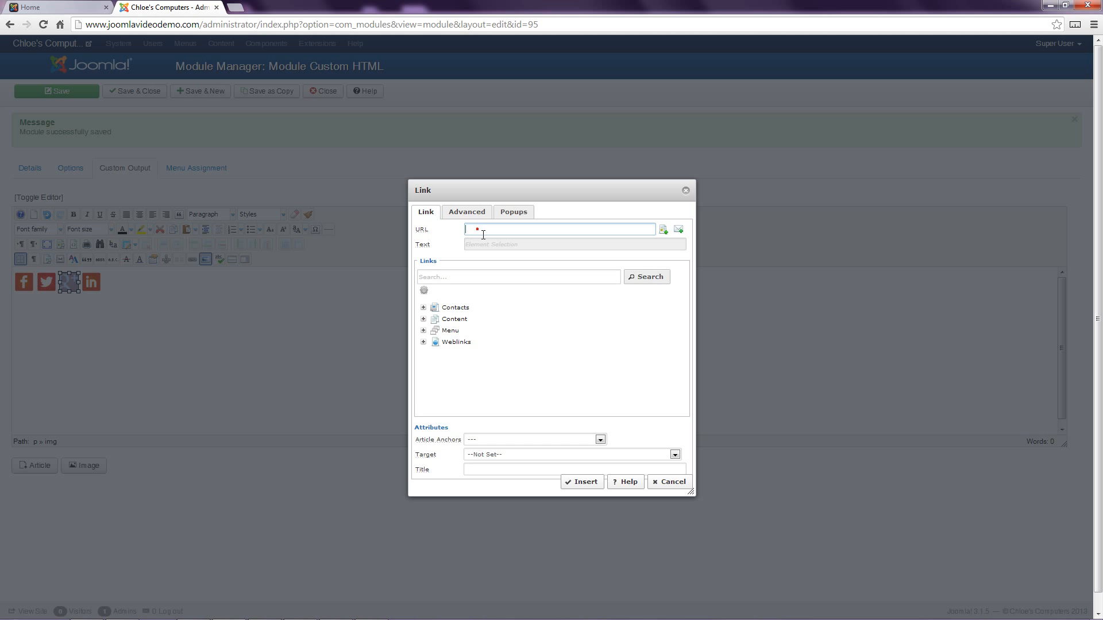
{"action": "left_click", "coordinate": [484, 235]}
{"action": "type", "text": "http://plus.goog"}
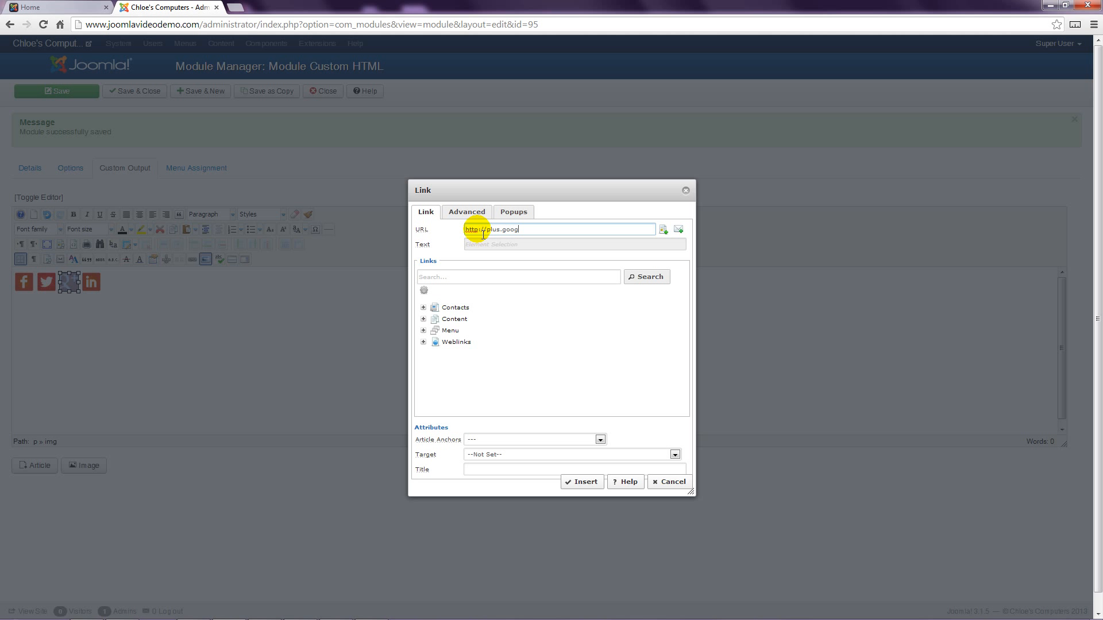
{"action": "type", "text": "le.com"}
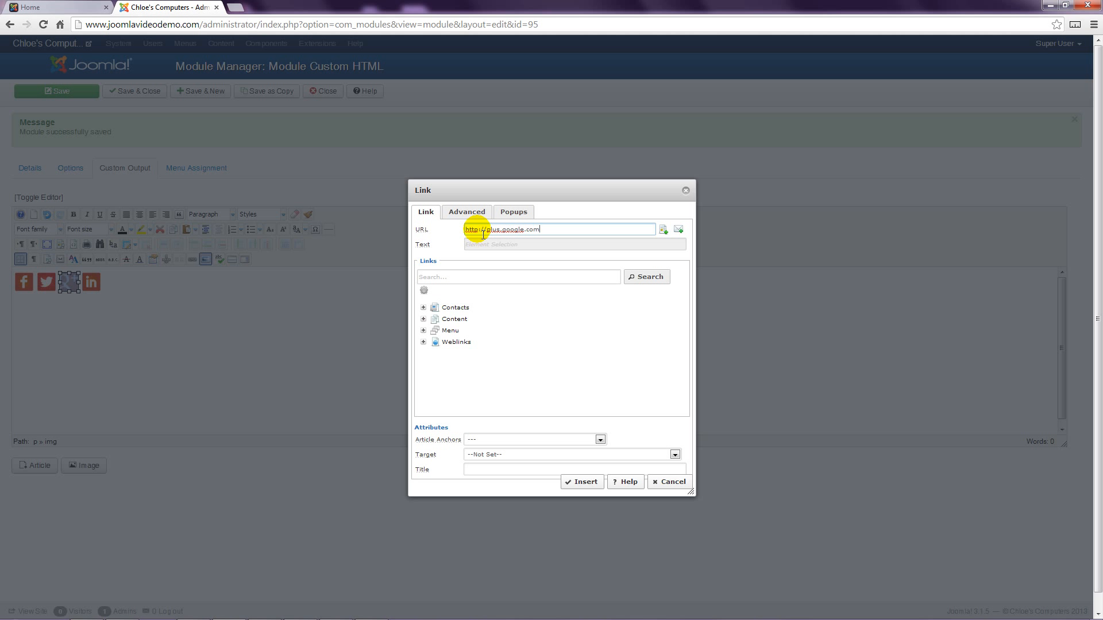
{"action": "left_click", "coordinate": [582, 482]}
- Link the LinkedIn icon to the LinkedIn website's address
{"action": "left_click", "coordinate": [92, 288]}
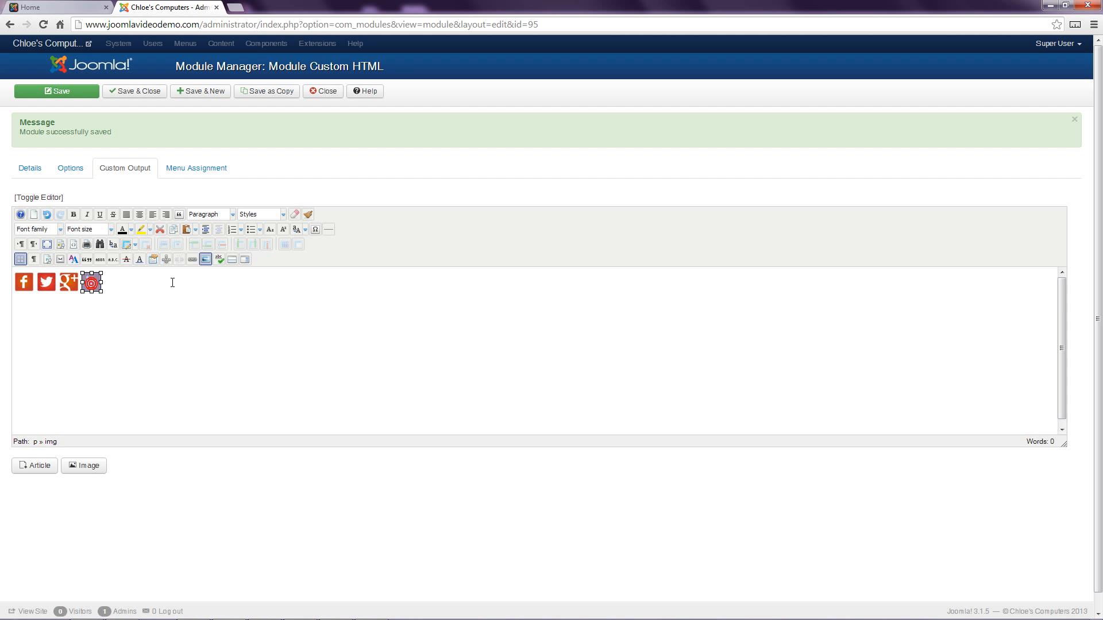
{"action": "left_click", "coordinate": [193, 259]}
{"action": "left_click", "coordinate": [267, 312]}
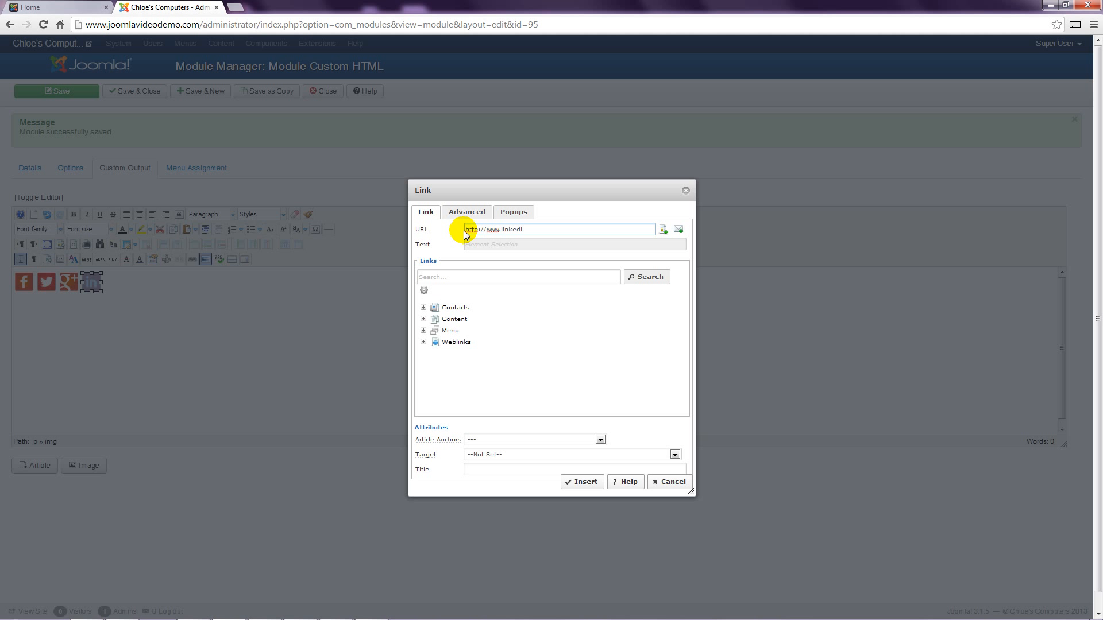
{"action": "left_click", "coordinate": [582, 481]}
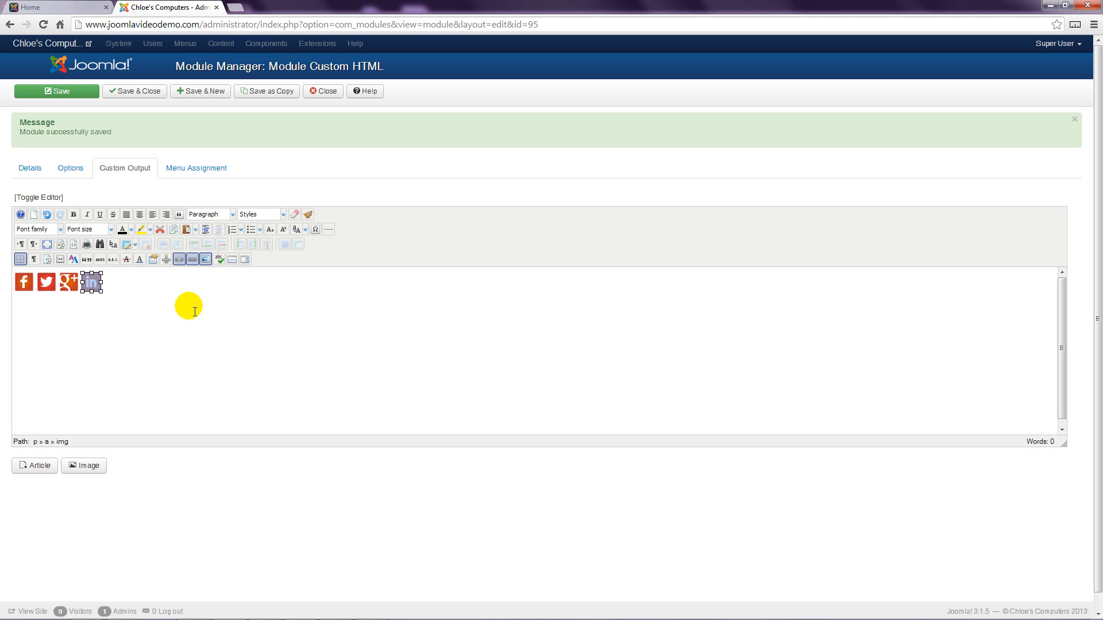
- Save and close the Social Icons module and reload the home page of the live site
{"action": "left_click", "coordinate": [138, 91]}
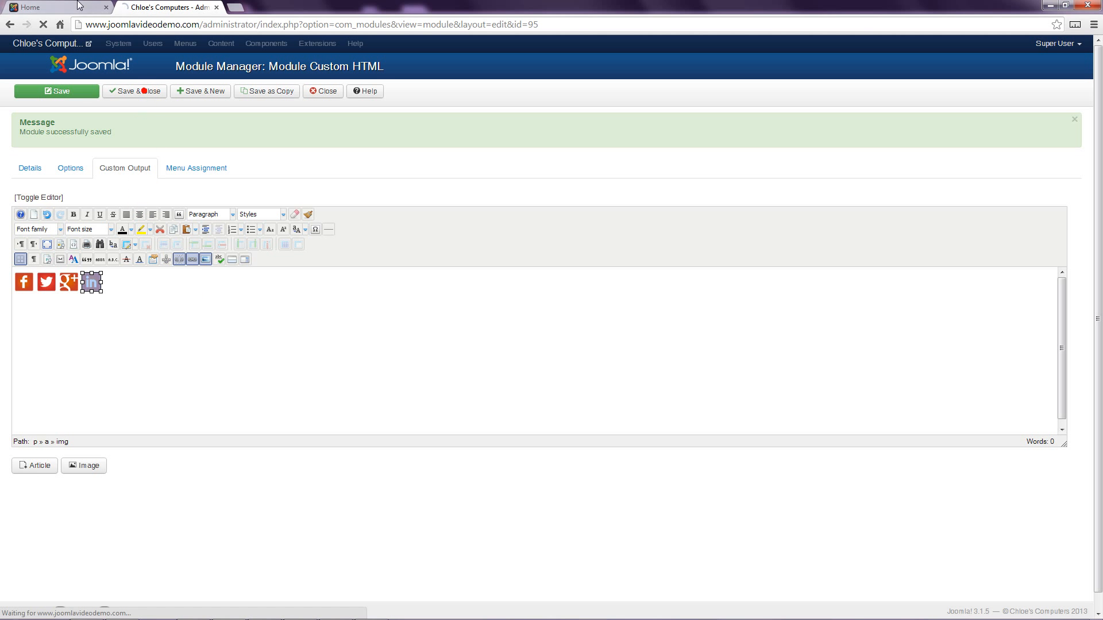
{"action": "left_click", "coordinate": [78, 5]}
{"action": "left_click", "coordinate": [43, 24]}
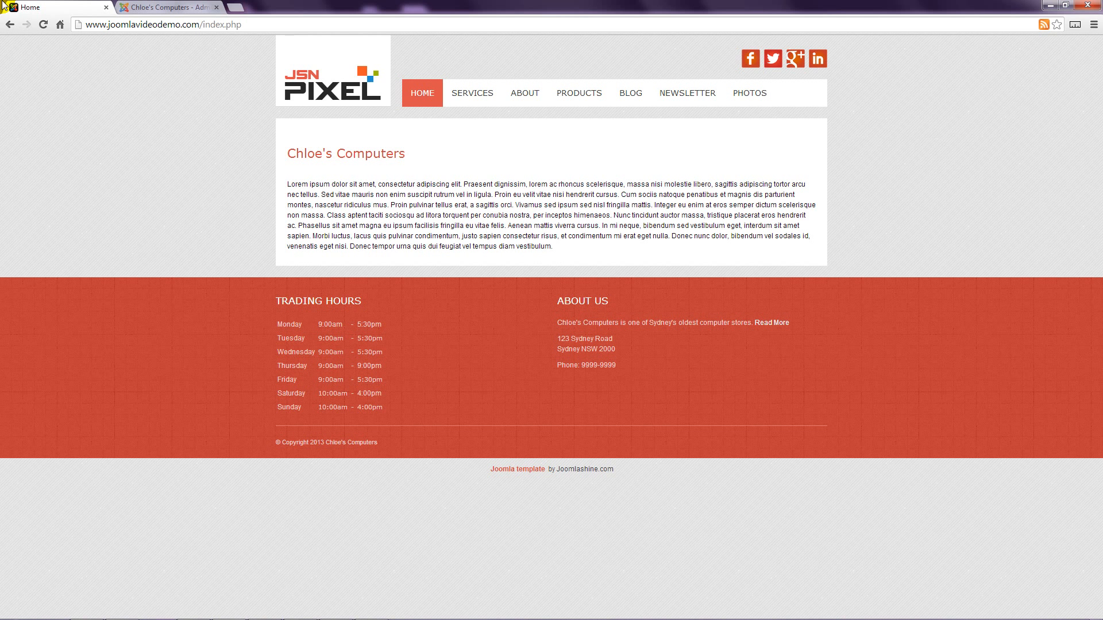
- Switch to Adobe Reader, examine the user3 and user4 positions in the template manual's layout map, and return to the live site
{"action": "key", "text": "alt+Tab"}
{"action": "scroll", "coordinate": [32, 162], "scroll_direction": "down", "scroll_amount": 3}
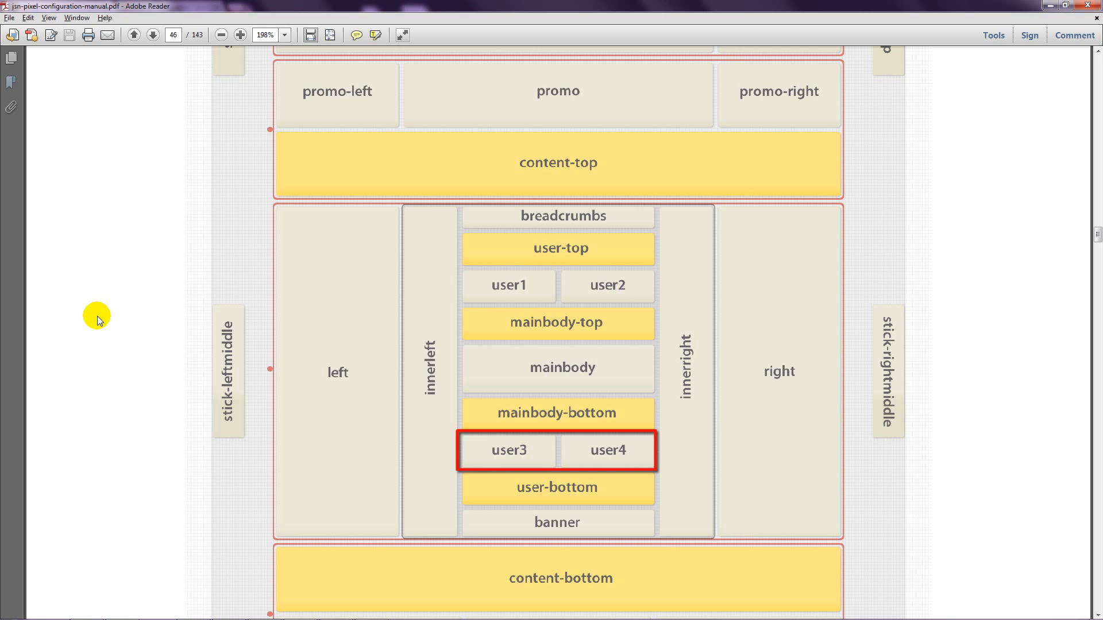
{"action": "key", "text": "alt+Tab"}
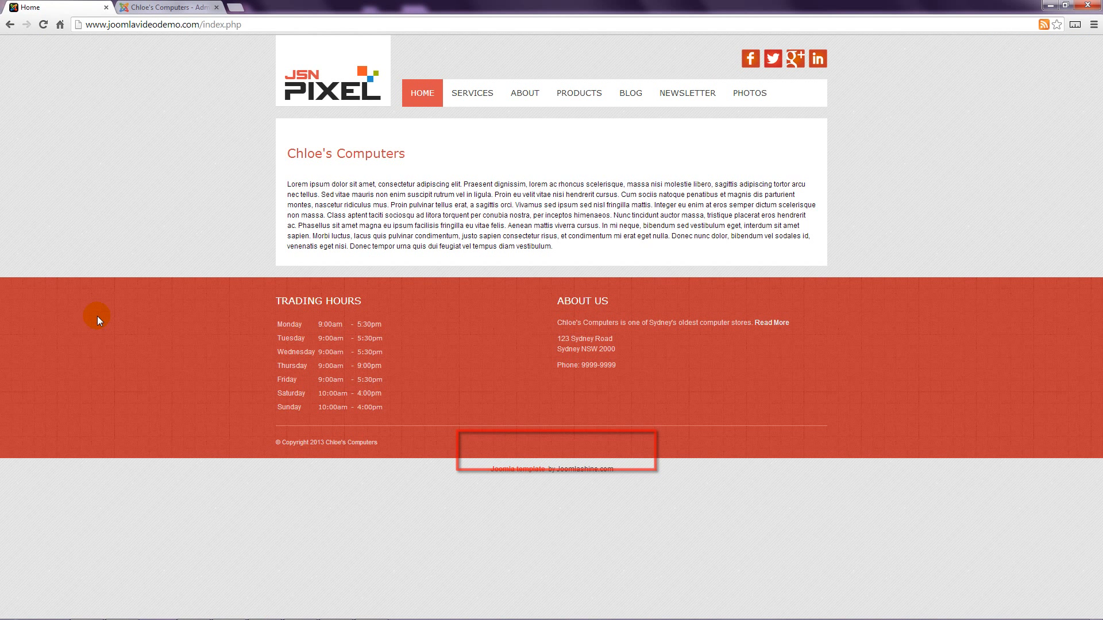
- Create a new Custom HTML module in the Joomla administrator and title it Specials
{"action": "left_click", "coordinate": [149, 7]}
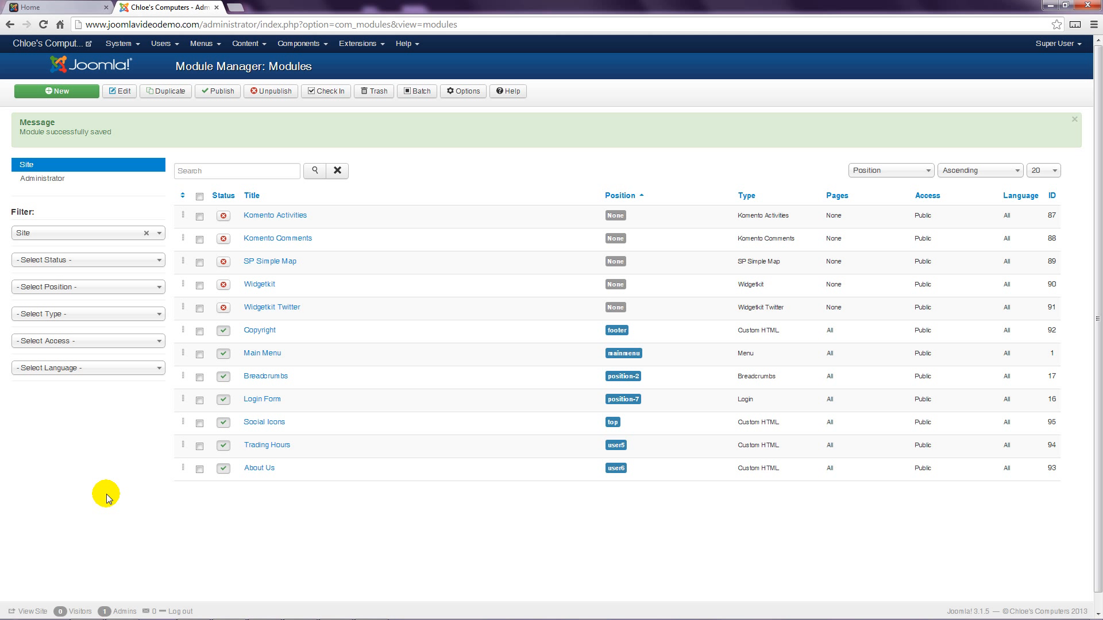
{"action": "left_click", "coordinate": [85, 92]}
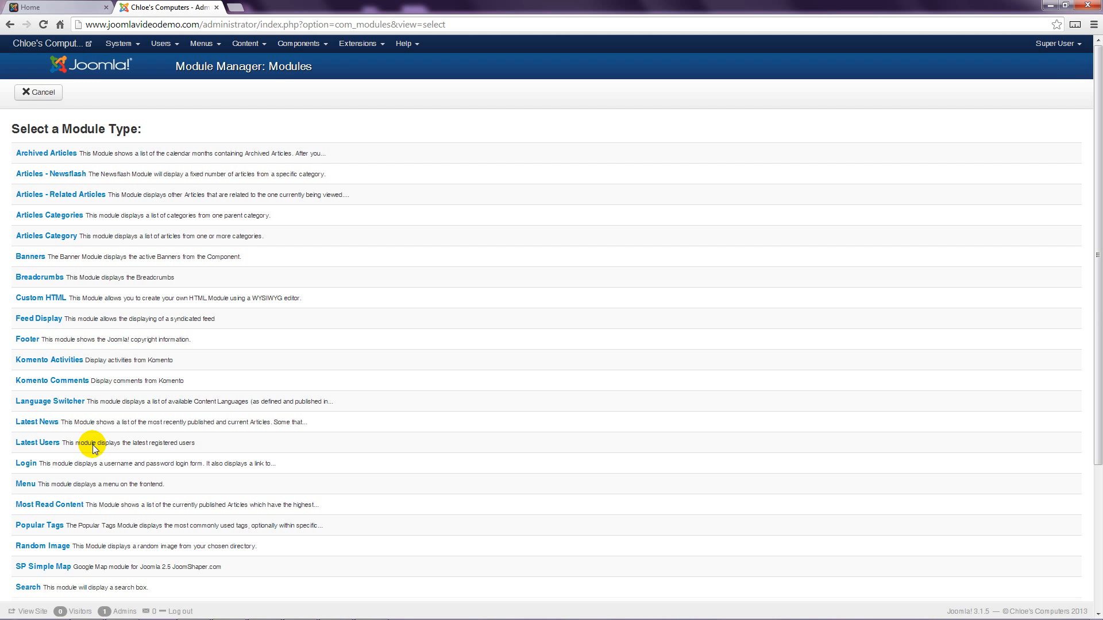
{"action": "left_click", "coordinate": [54, 303]}
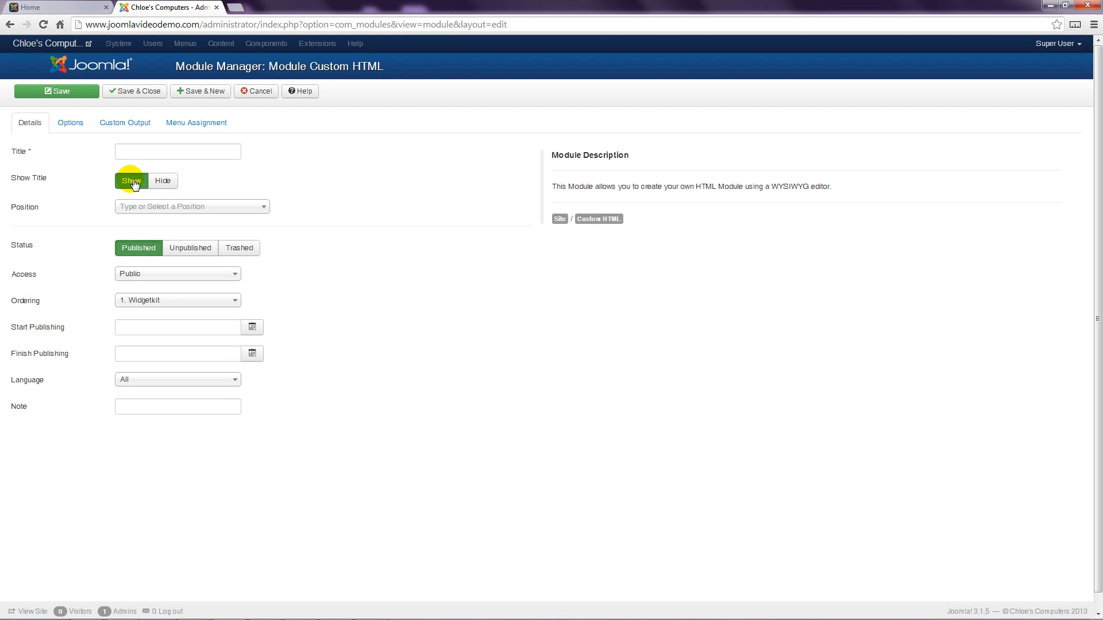
{"action": "left_click", "coordinate": [142, 156]}
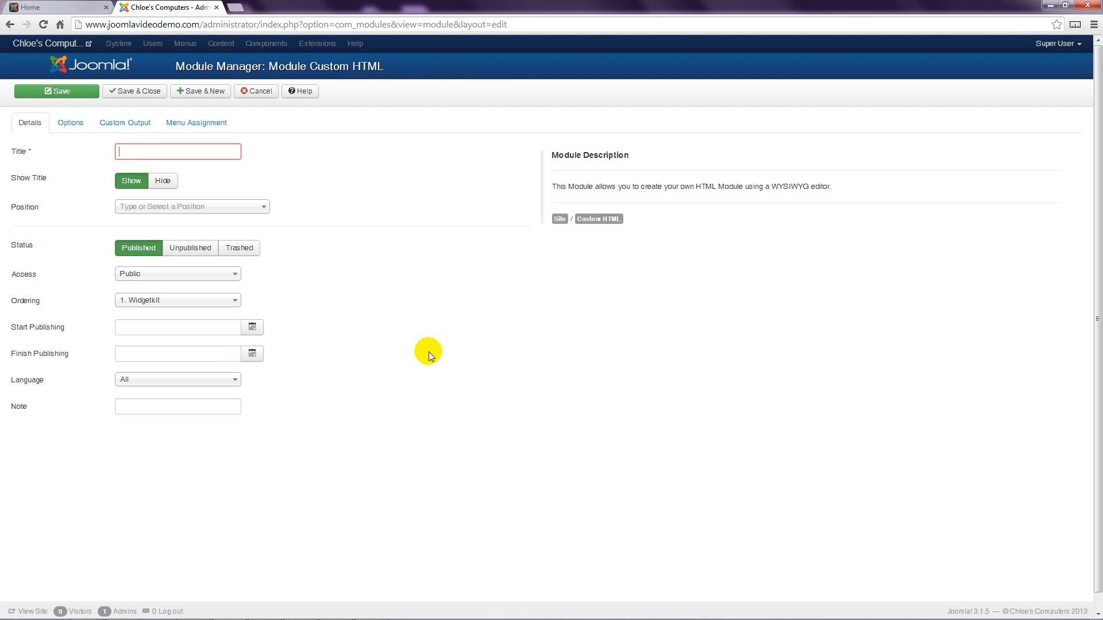
{"action": "type", "text": "Specials"}
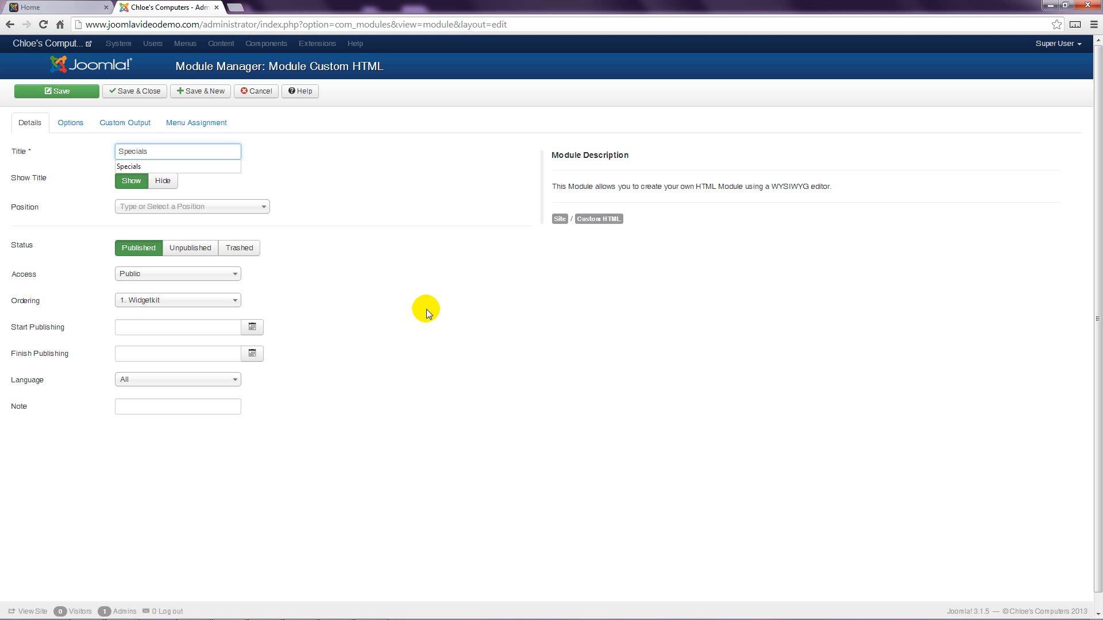
{"action": "left_click", "coordinate": [340, 173]}
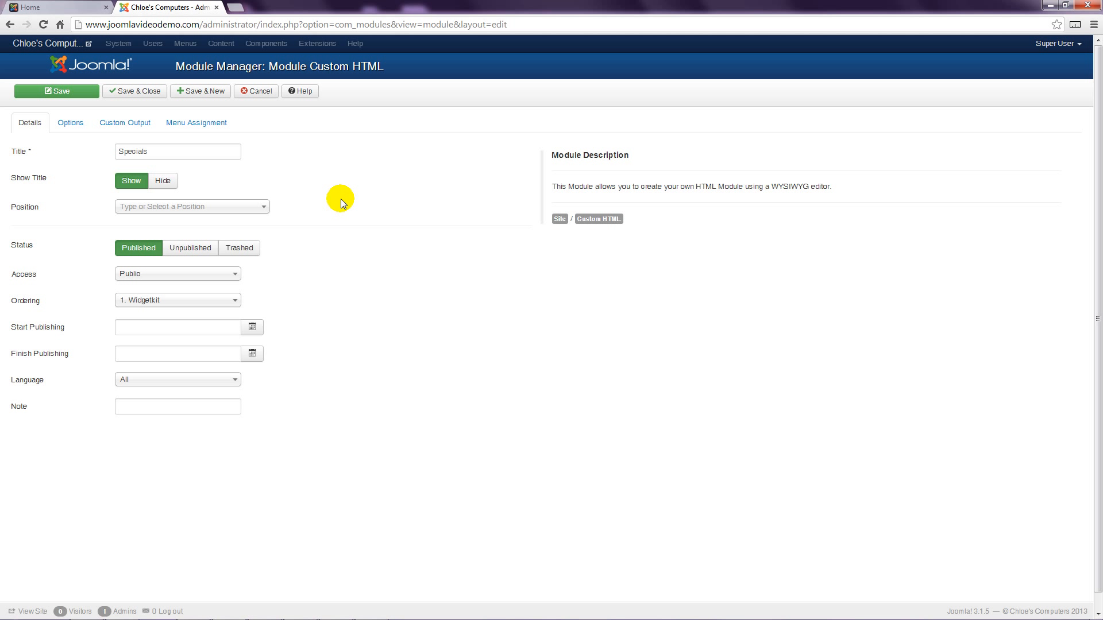
- Assign the Specials module to the User 3 [user3] position
{"action": "left_click", "coordinate": [264, 207]}
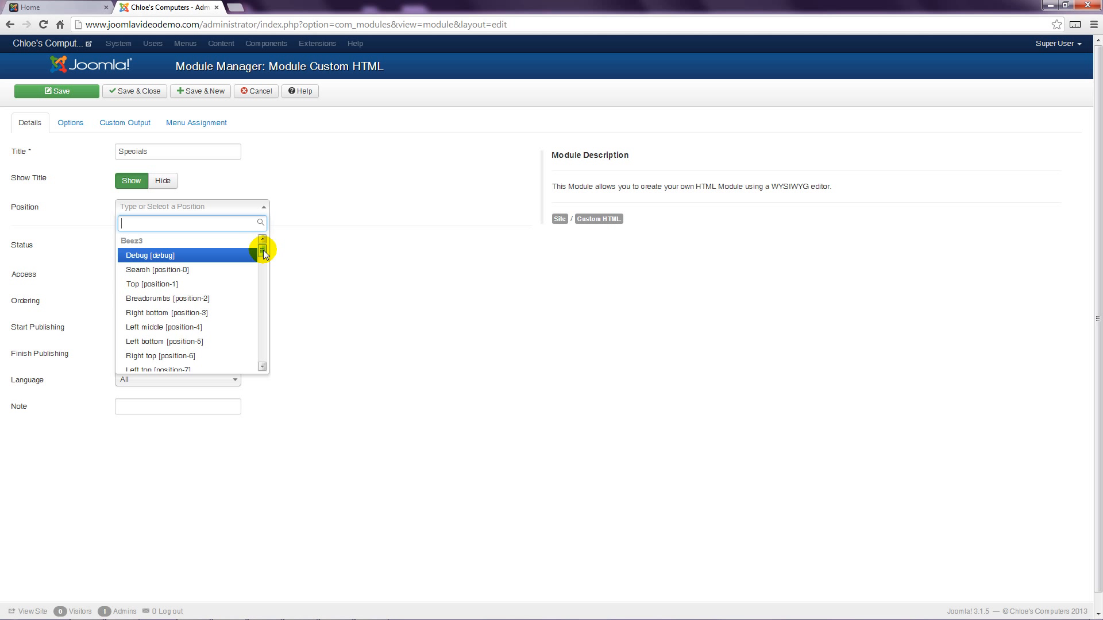
{"action": "left_click_drag", "start_coordinate": [263, 249], "coordinate": [262, 293]}
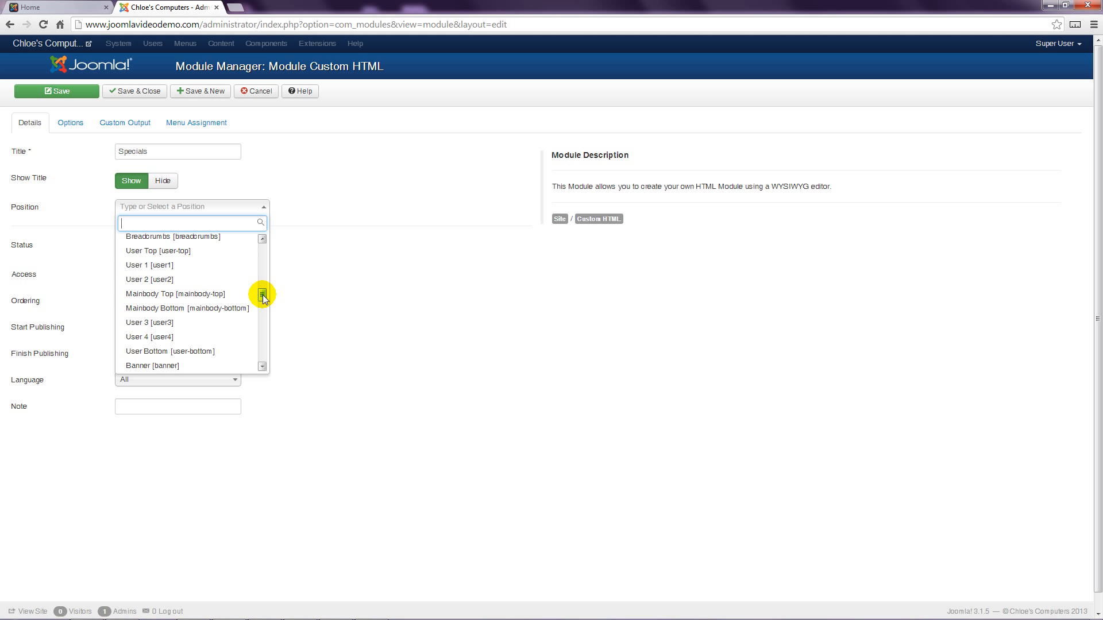
{"action": "left_click", "coordinate": [177, 319]}
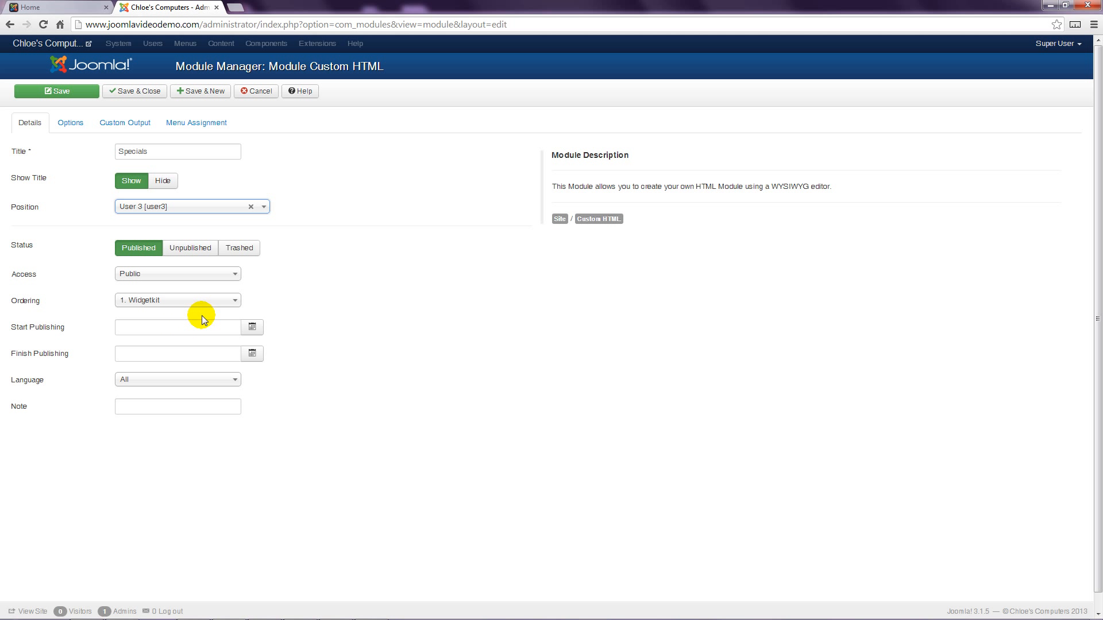
- Upload specials.jpg from the local Joomla folder and insert it in the Specials module's custom output
{"action": "left_click", "coordinate": [138, 122]}
{"action": "left_click", "coordinate": [136, 282]}
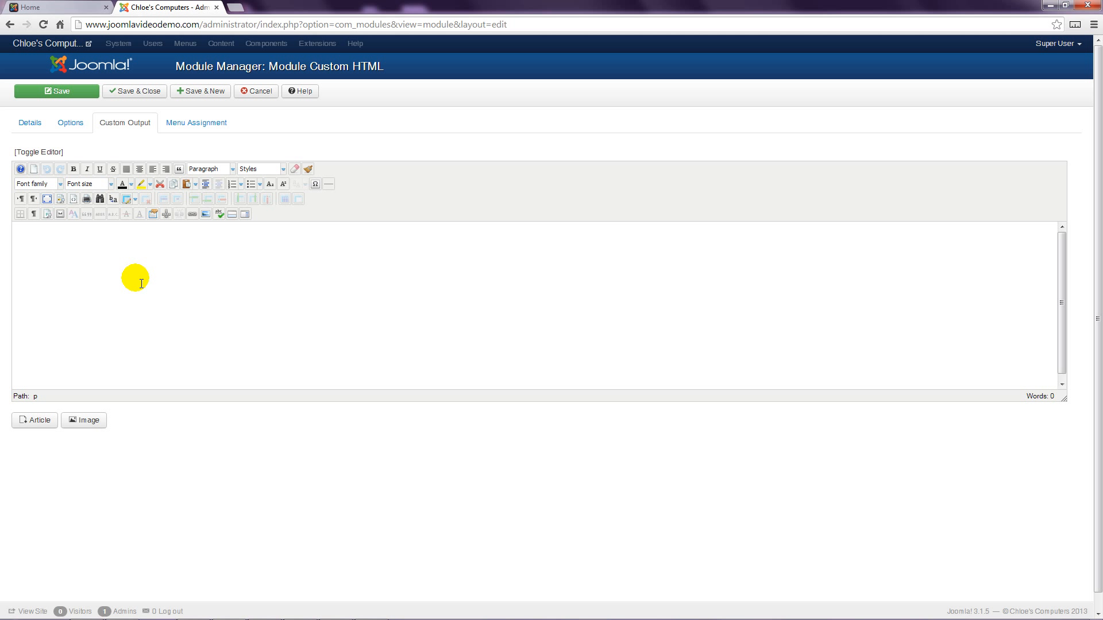
{"action": "left_click", "coordinate": [206, 214]}
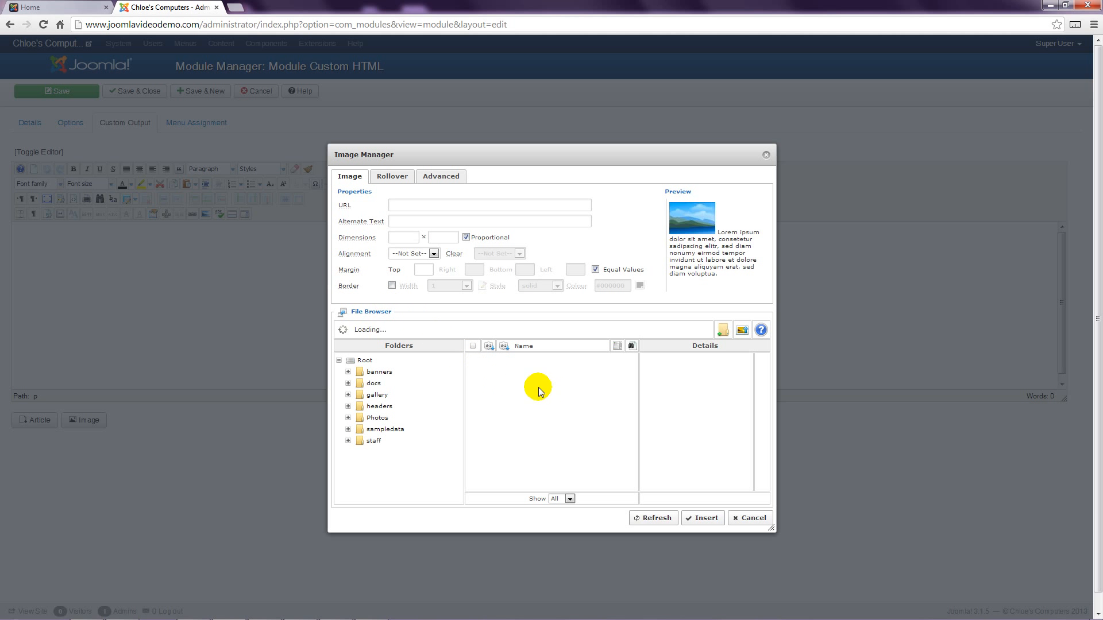
{"action": "left_click", "coordinate": [743, 332]}
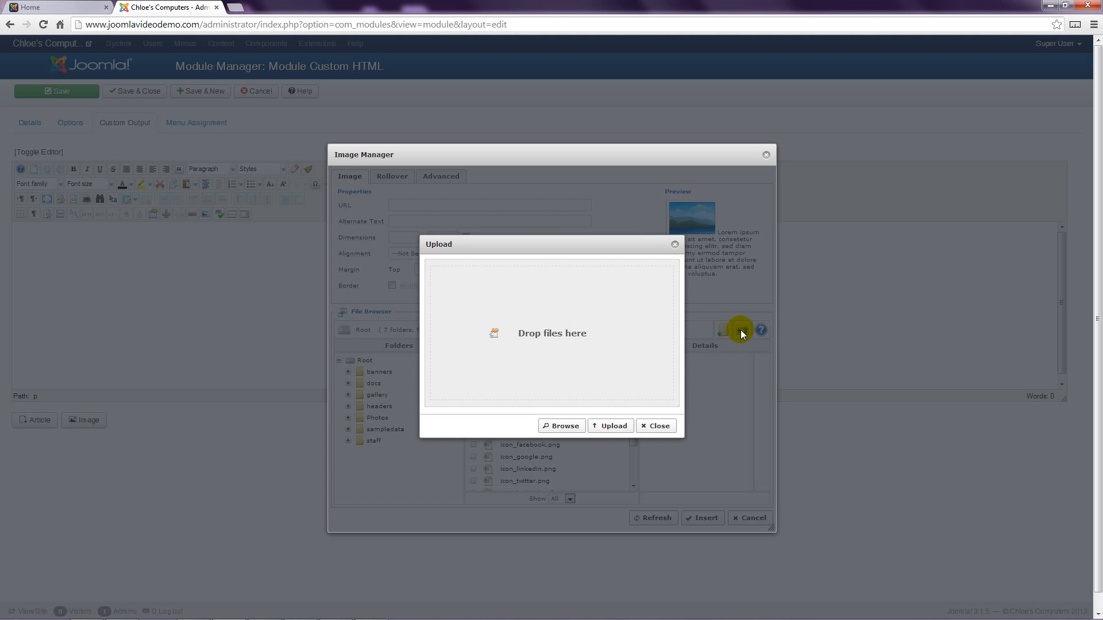
{"action": "left_click", "coordinate": [568, 427]}
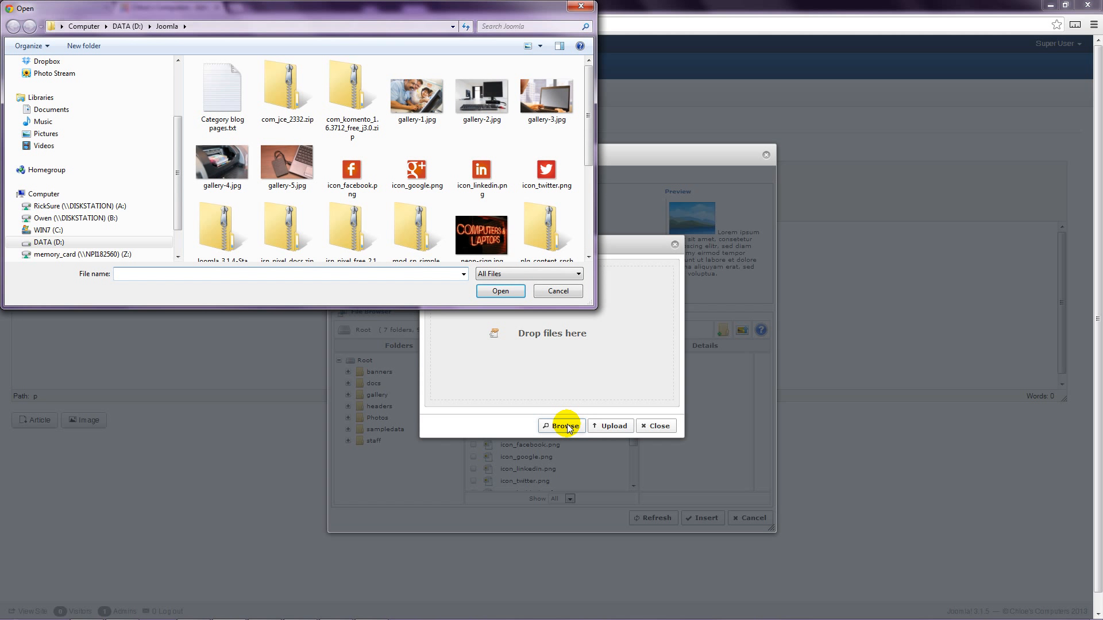
{"action": "left_click_drag", "start_coordinate": [588, 149], "coordinate": [588, 244]}
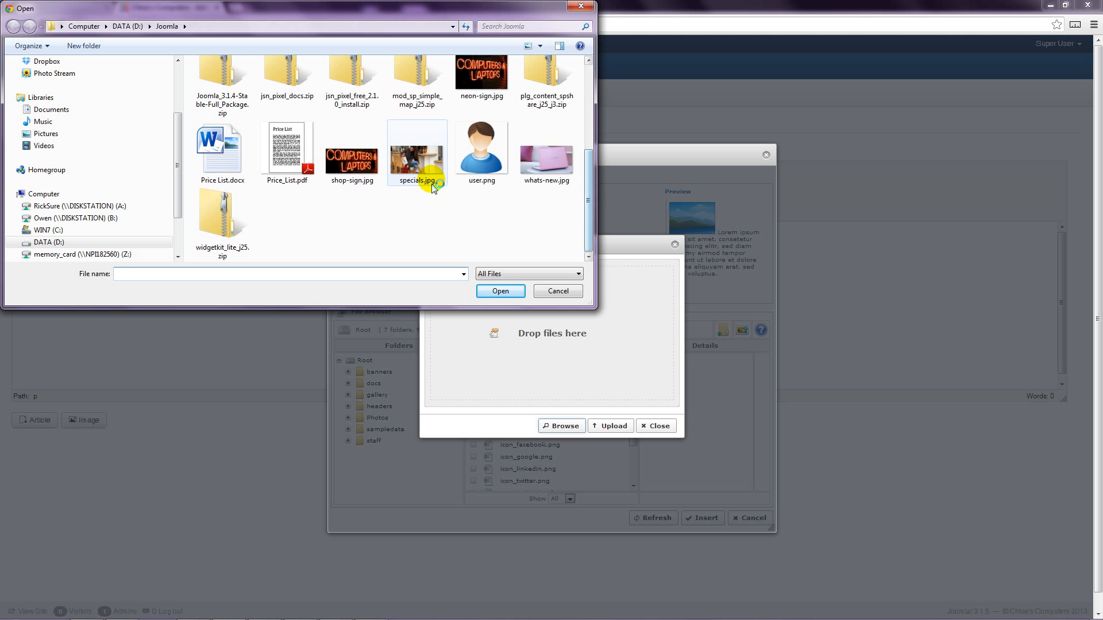
{"action": "double_click", "coordinate": [417, 161]}
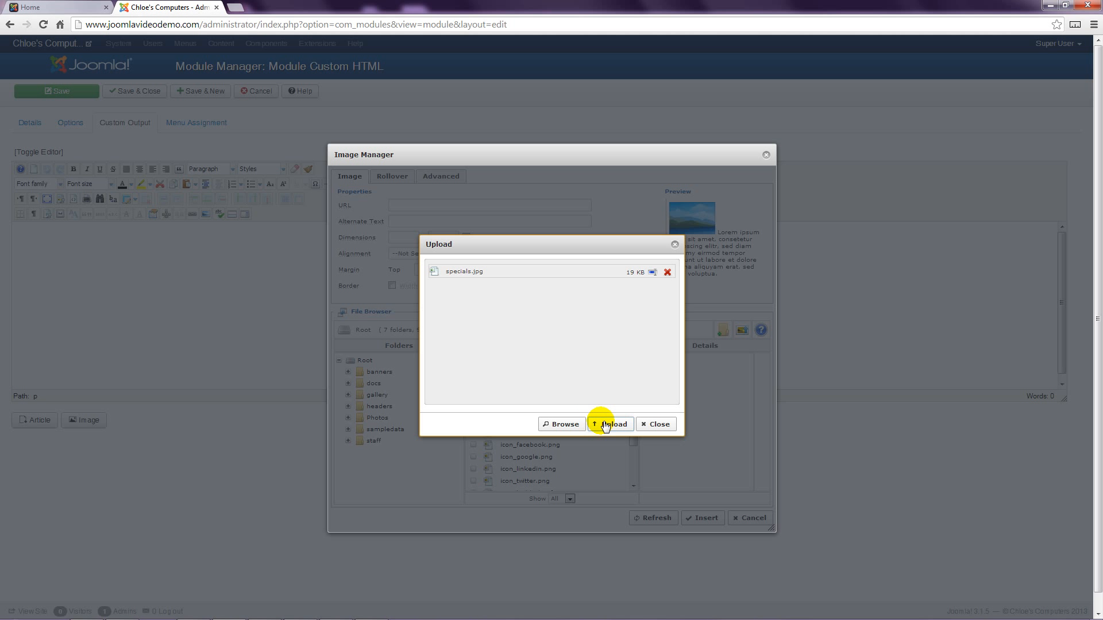
{"action": "left_click", "coordinate": [606, 425]}
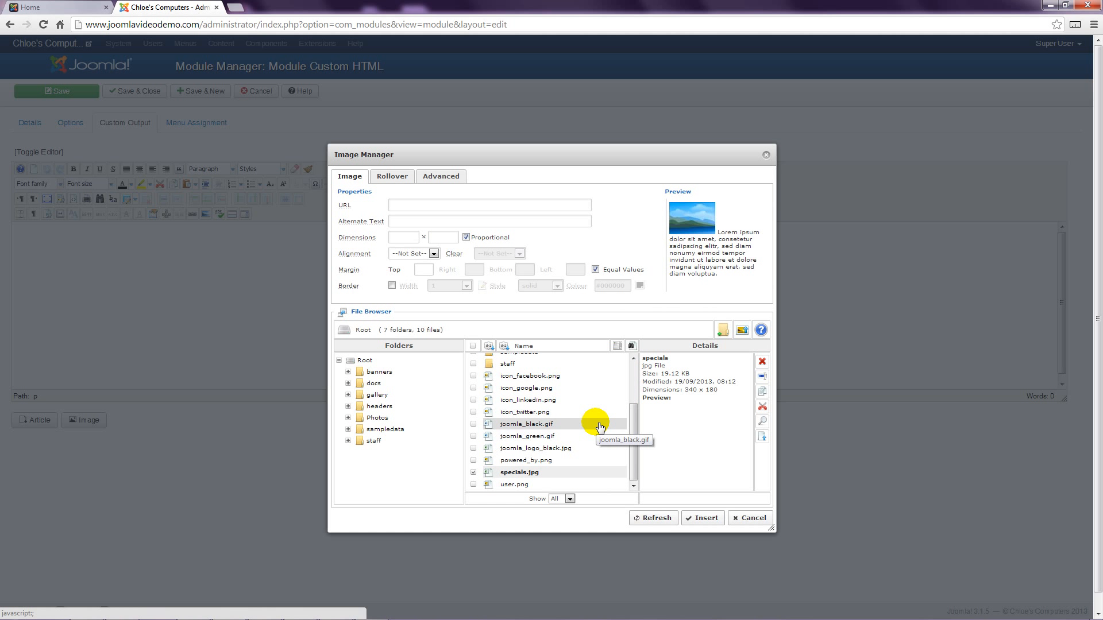
{"action": "left_click", "coordinate": [519, 472]}
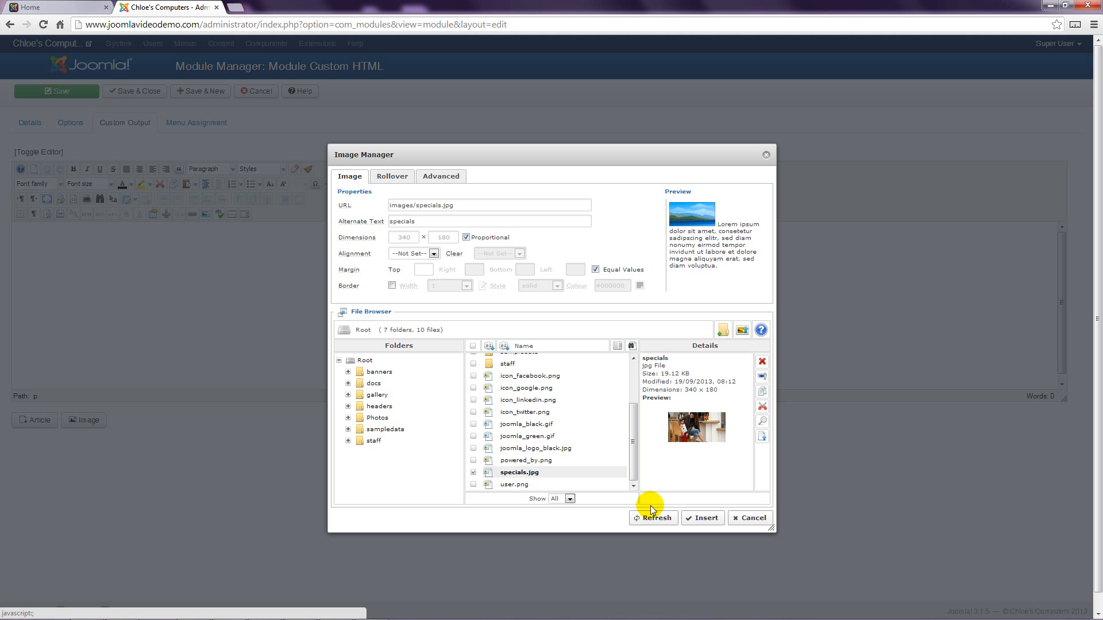
{"action": "left_click", "coordinate": [702, 519]}
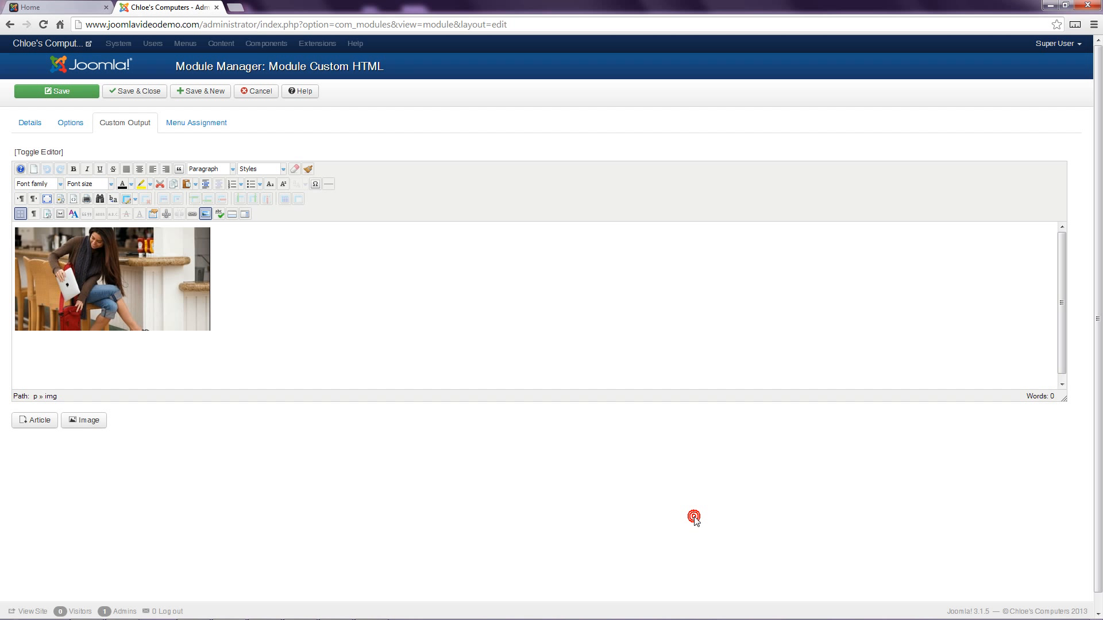
- Add the line "30% Off all computer bags - this week only!" below the image and remove the link from its text
{"action": "key", "text": "Return"}
{"action": "type", "text": "30% Off all computer bags - this week only!"}
{"action": "left_click", "coordinate": [88, 343]}
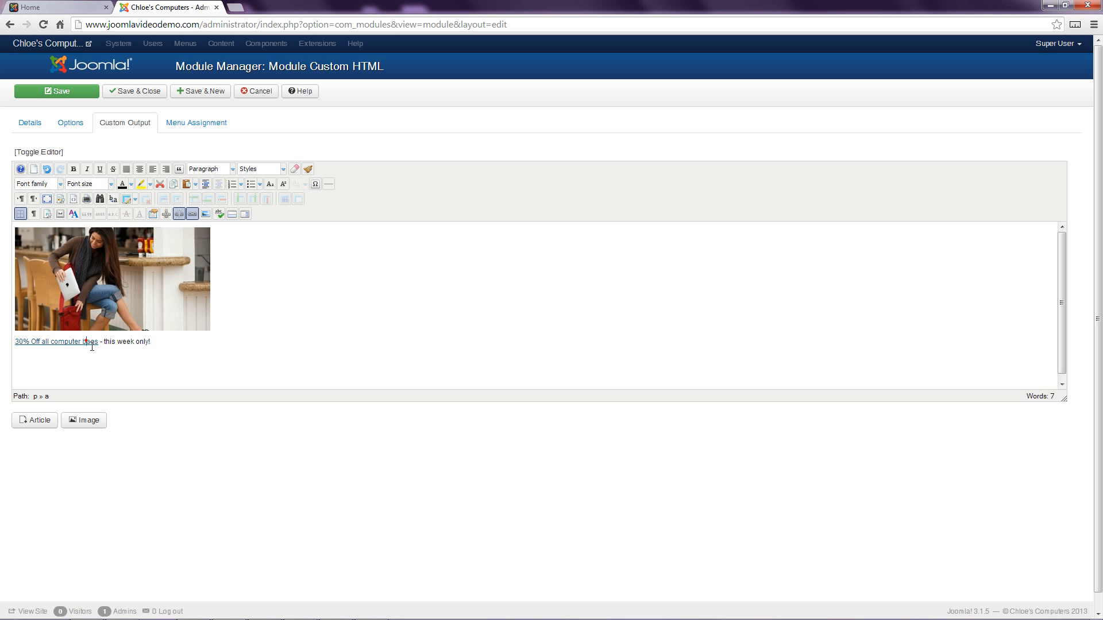
{"action": "left_click", "coordinate": [179, 214]}
{"action": "left_click", "coordinate": [96, 344]}
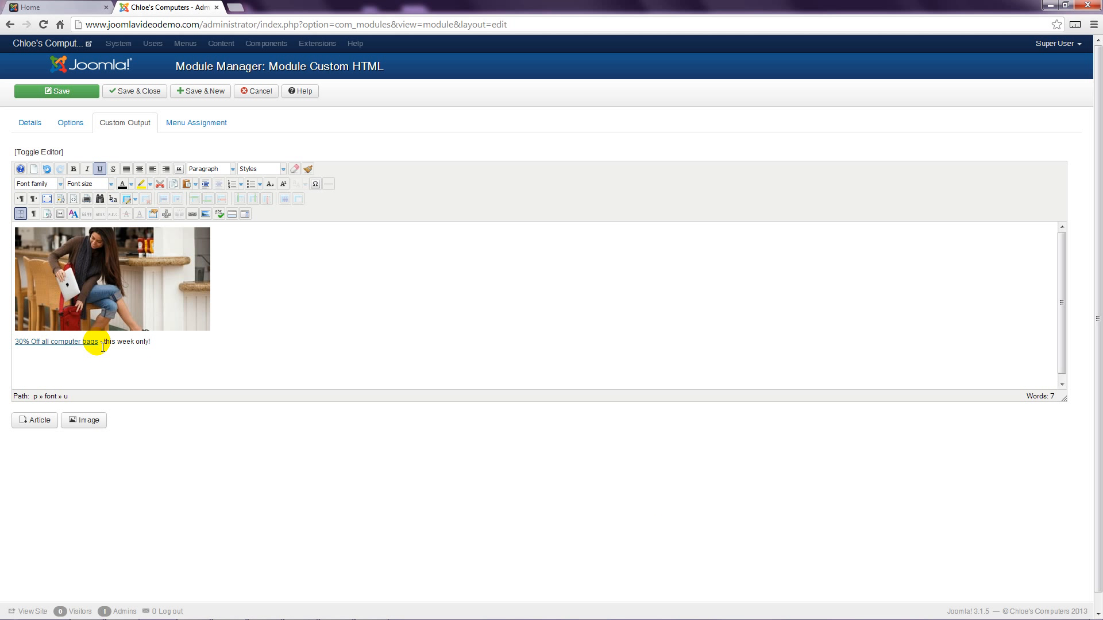
- Link the text "30% Off all computer bags" to the Specials item under Products in the Main Menu
{"action": "left_click_drag", "start_coordinate": [98, 343], "coordinate": [8, 343]}
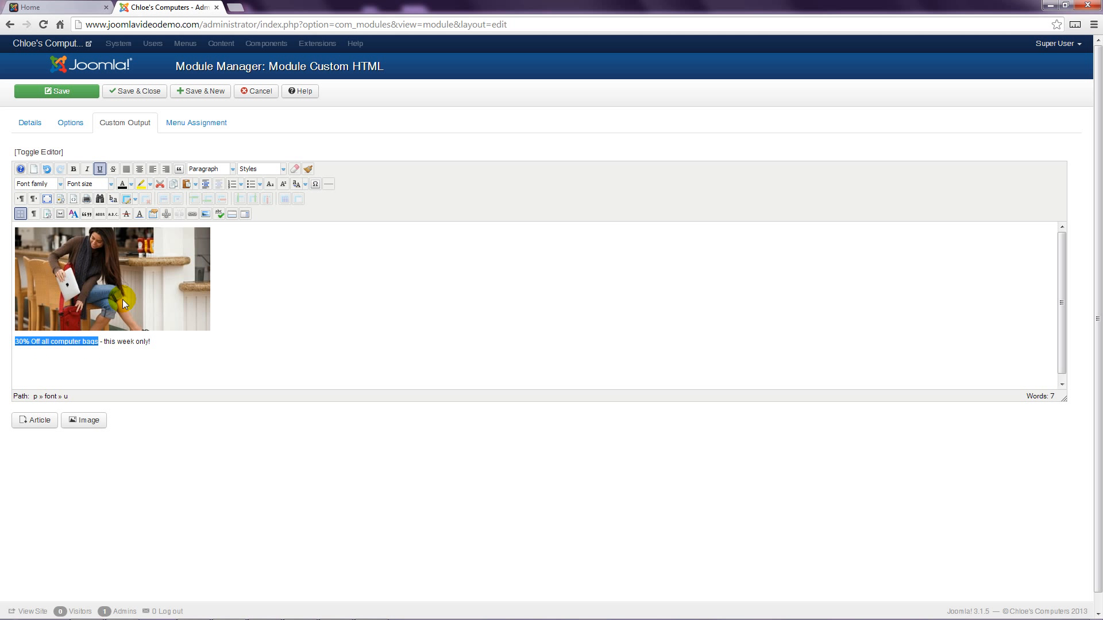
{"action": "left_click", "coordinate": [192, 215]}
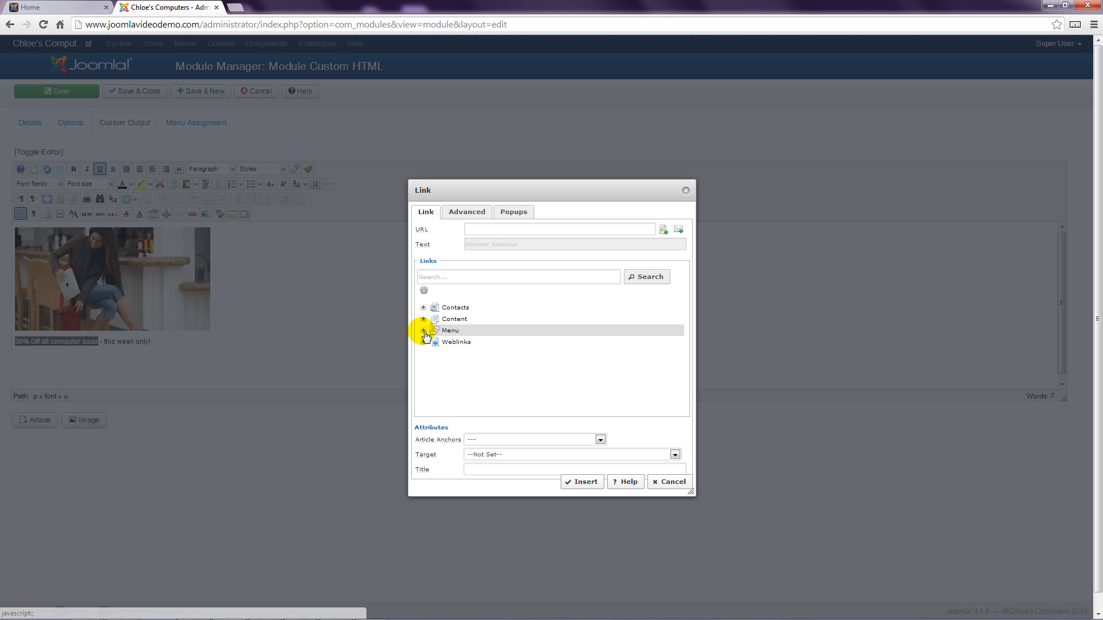
{"action": "left_click", "coordinate": [423, 331]}
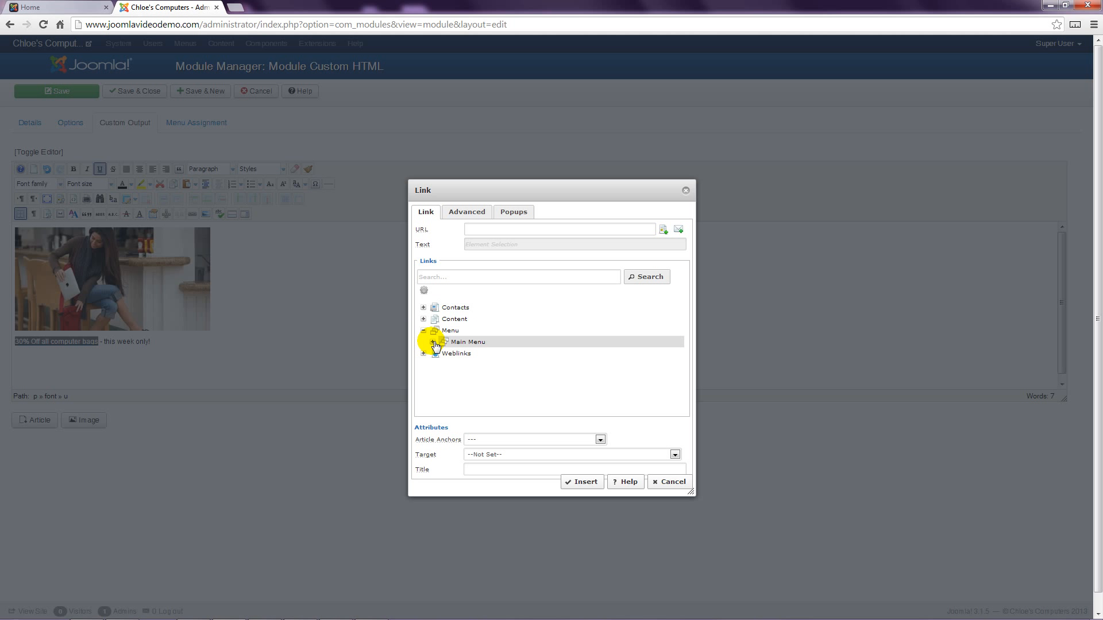
{"action": "left_click", "coordinate": [434, 342]}
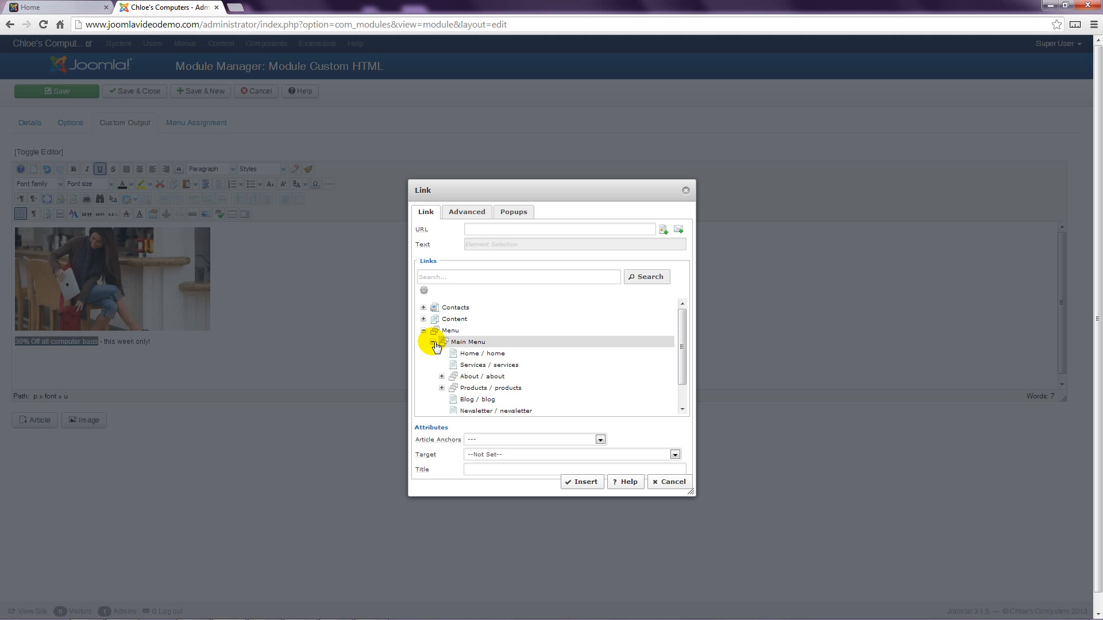
{"action": "scroll", "coordinate": [433, 347], "scroll_direction": "down", "scroll_amount": 1}
{"action": "left_click", "coordinate": [446, 362]}
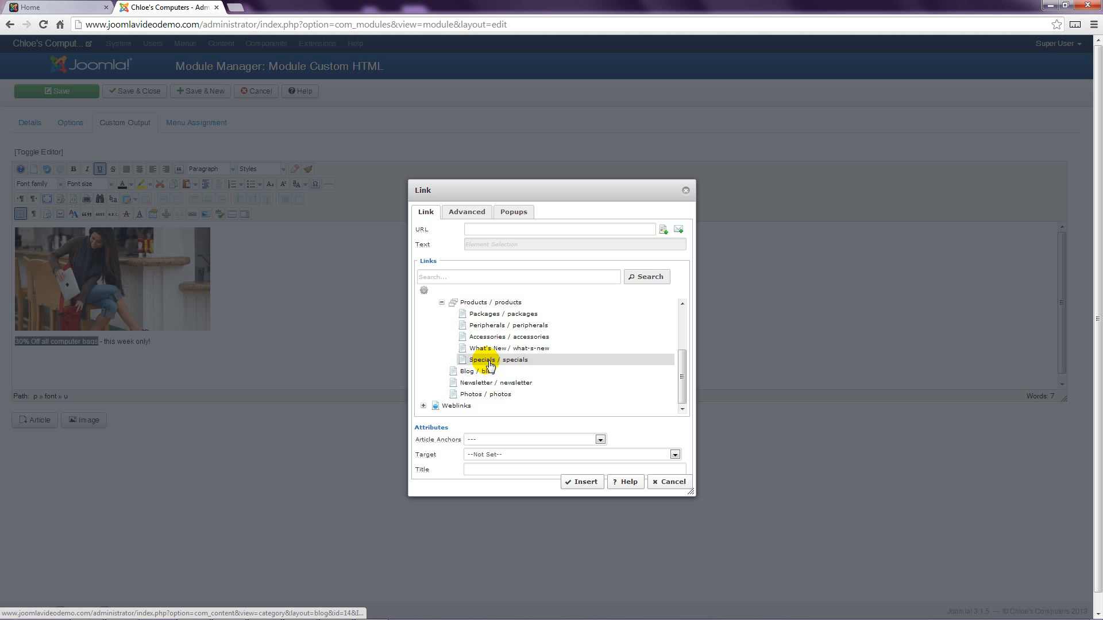
{"action": "left_click", "coordinate": [486, 360]}
{"action": "left_click", "coordinate": [586, 482]}
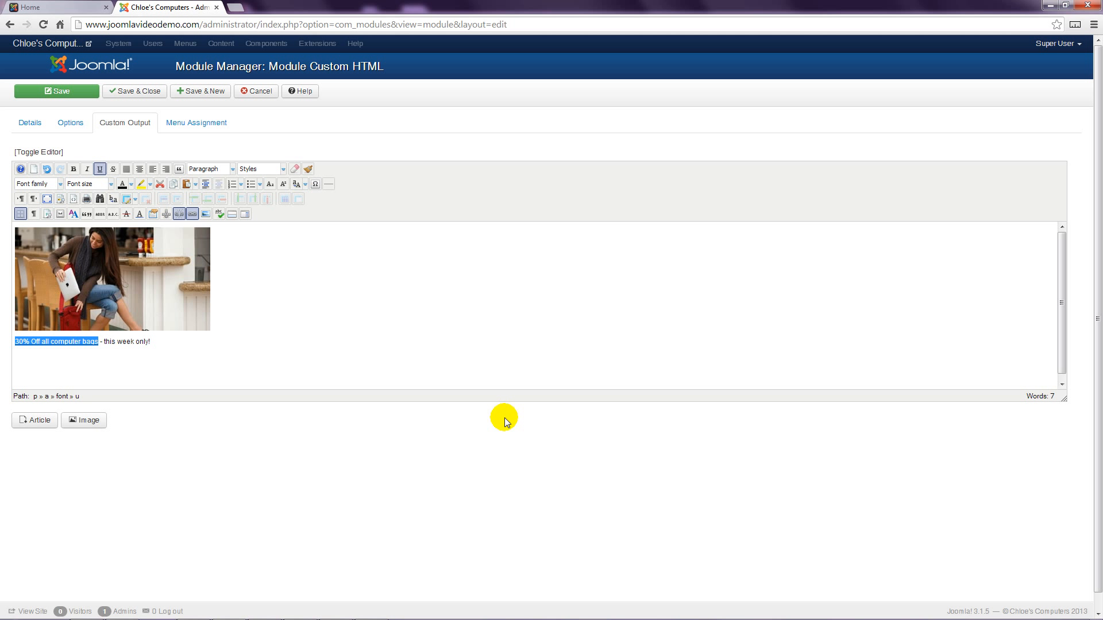
- Assign the Specials module only to the Home page, then save and close it
{"action": "left_click", "coordinate": [212, 125]}
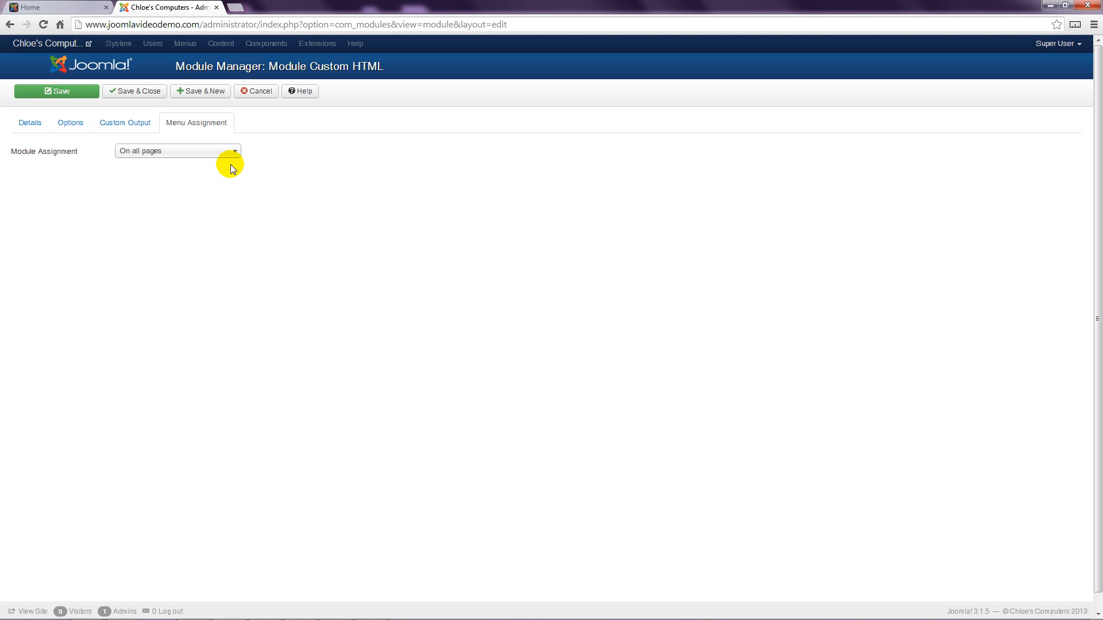
{"action": "left_click", "coordinate": [215, 151]}
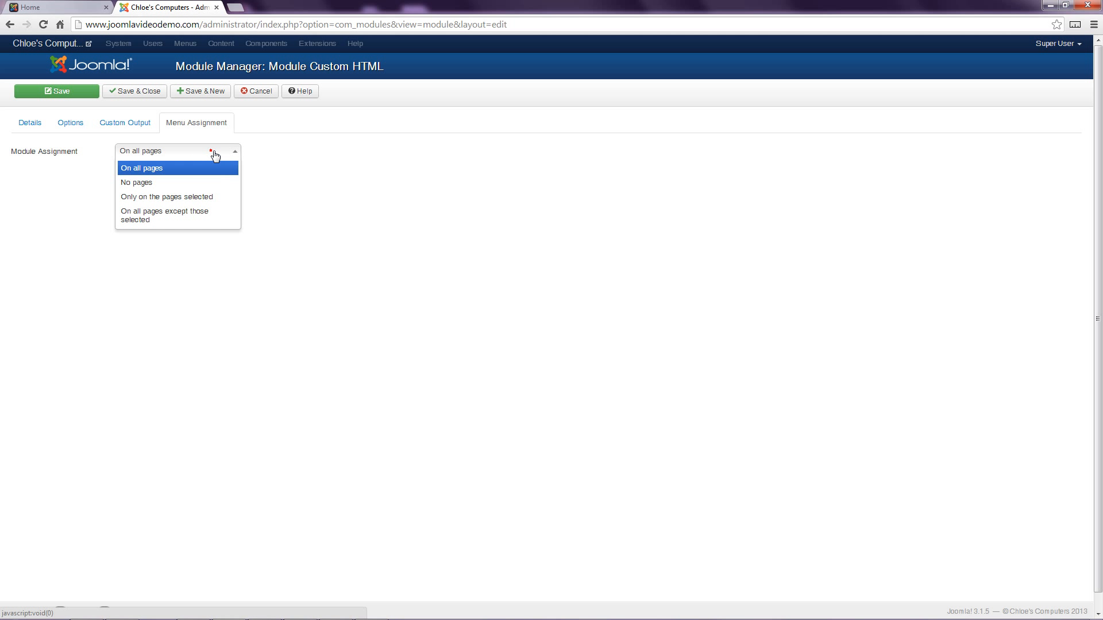
{"action": "left_click", "coordinate": [216, 198]}
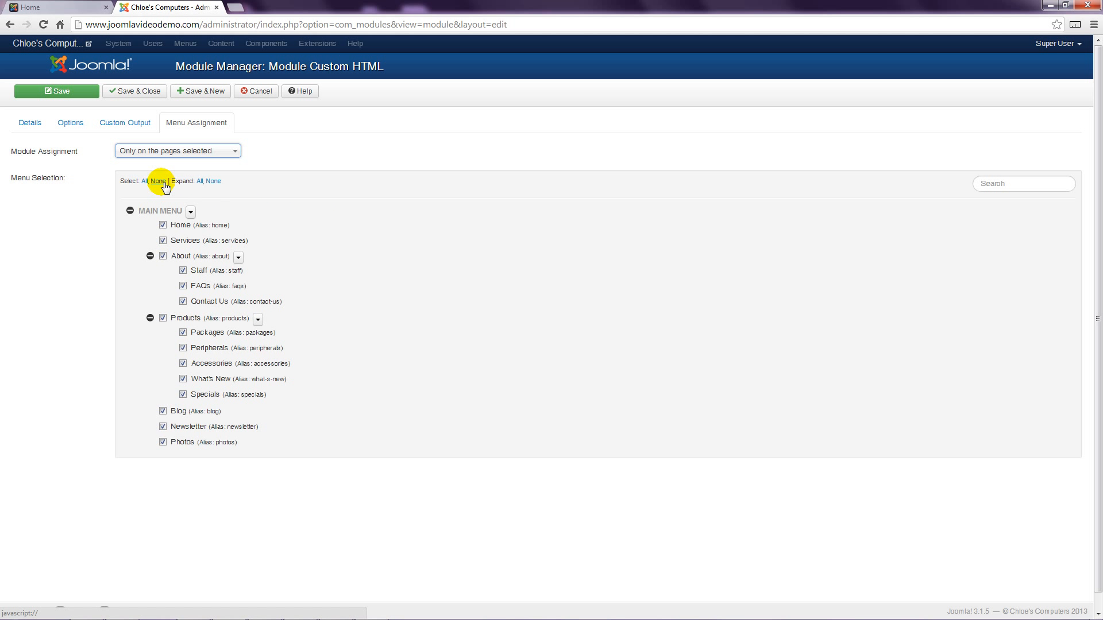
{"action": "key", "text": "ctrl+plus"}
{"action": "key", "text": "ctrl+plus"}
{"action": "key", "text": "ctrl+plus"}
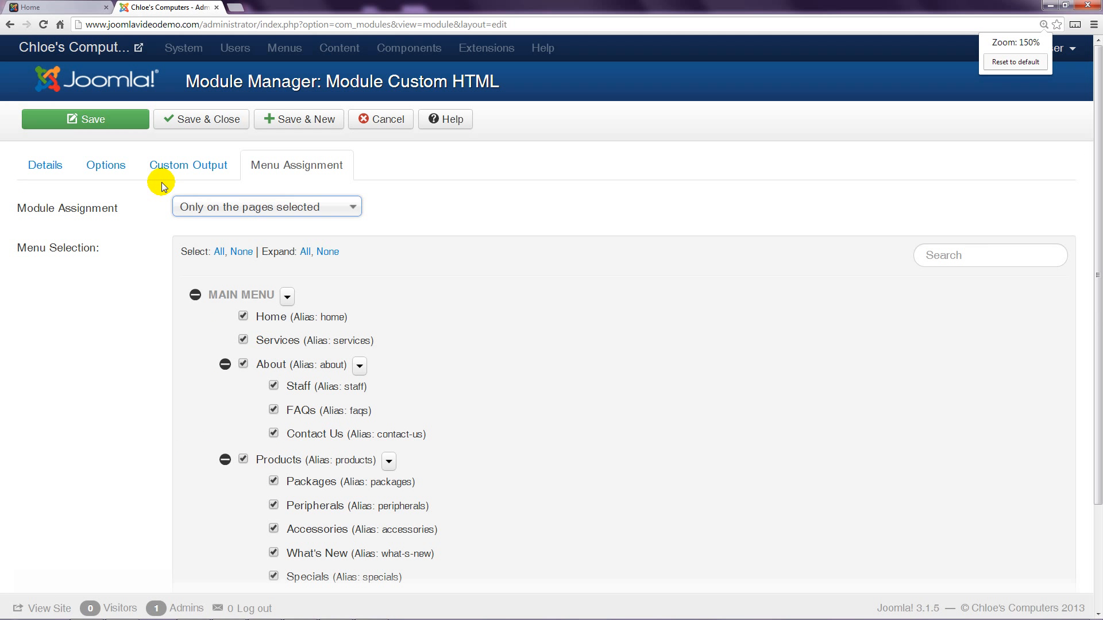
{"action": "left_click", "coordinate": [242, 253]}
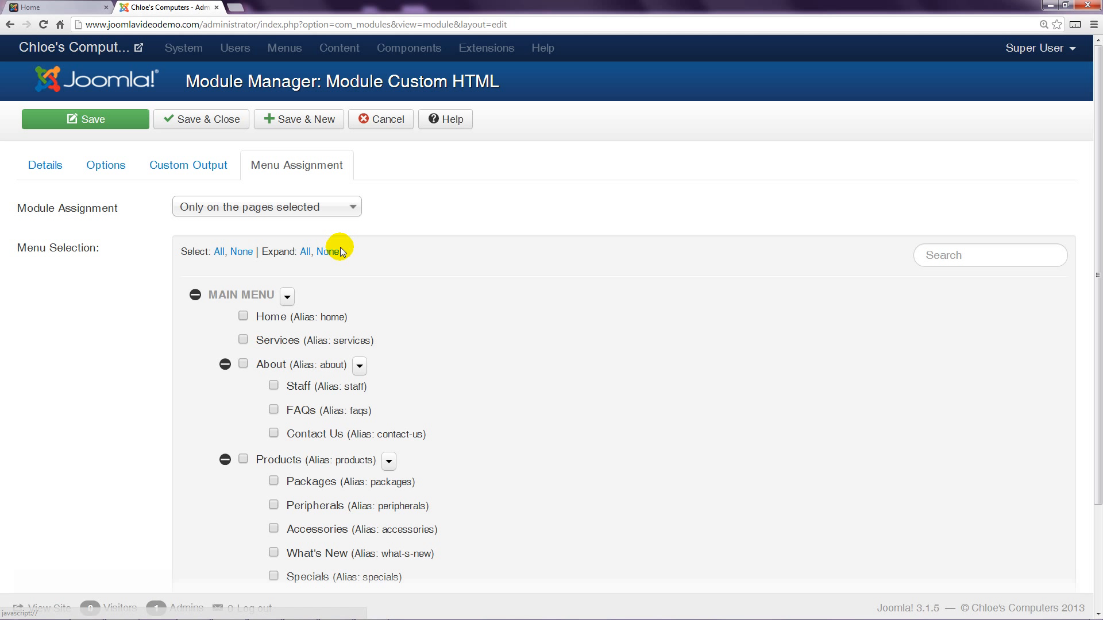
{"action": "left_click", "coordinate": [243, 317]}
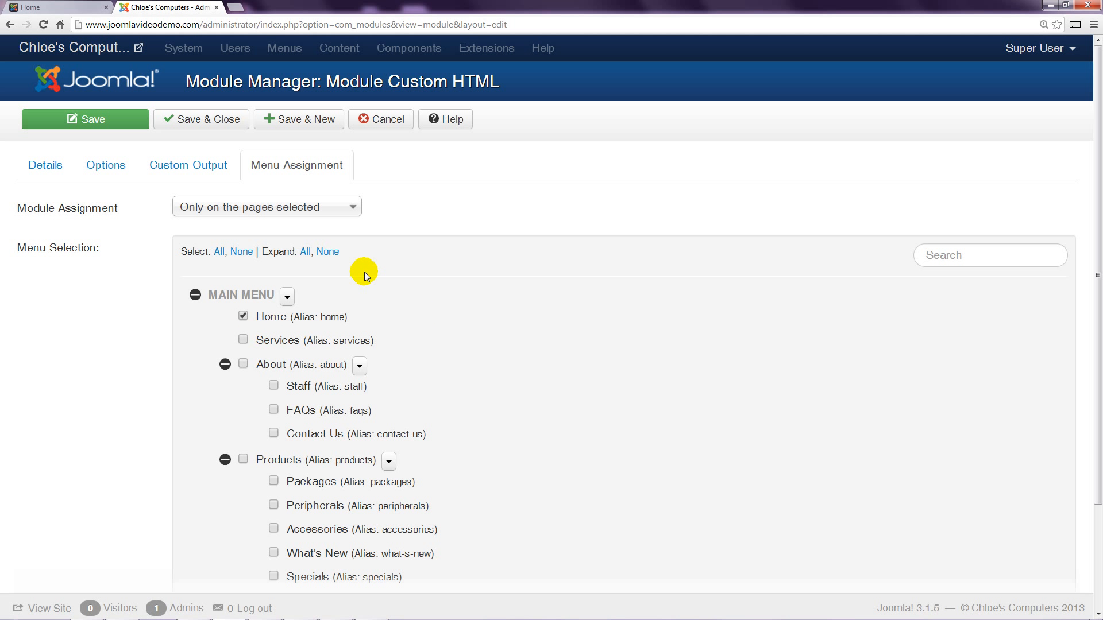
{"action": "left_click", "coordinate": [170, 121]}
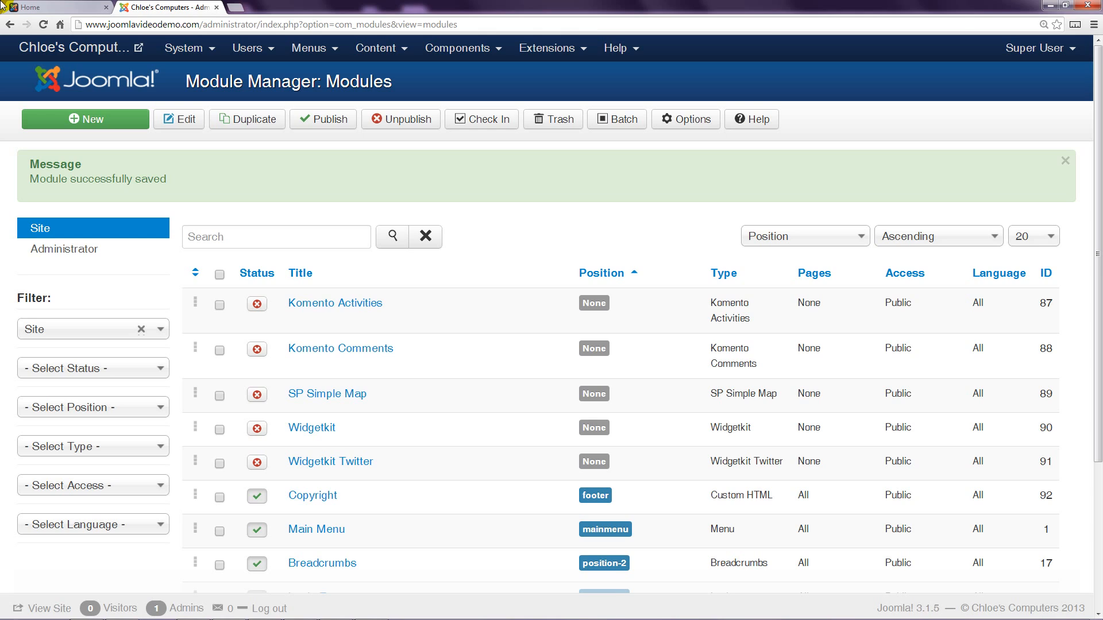
- Reload the site's home page at default zoom, test the computer bags link in the Specials module, and return home
{"action": "left_click", "coordinate": [4, 7]}
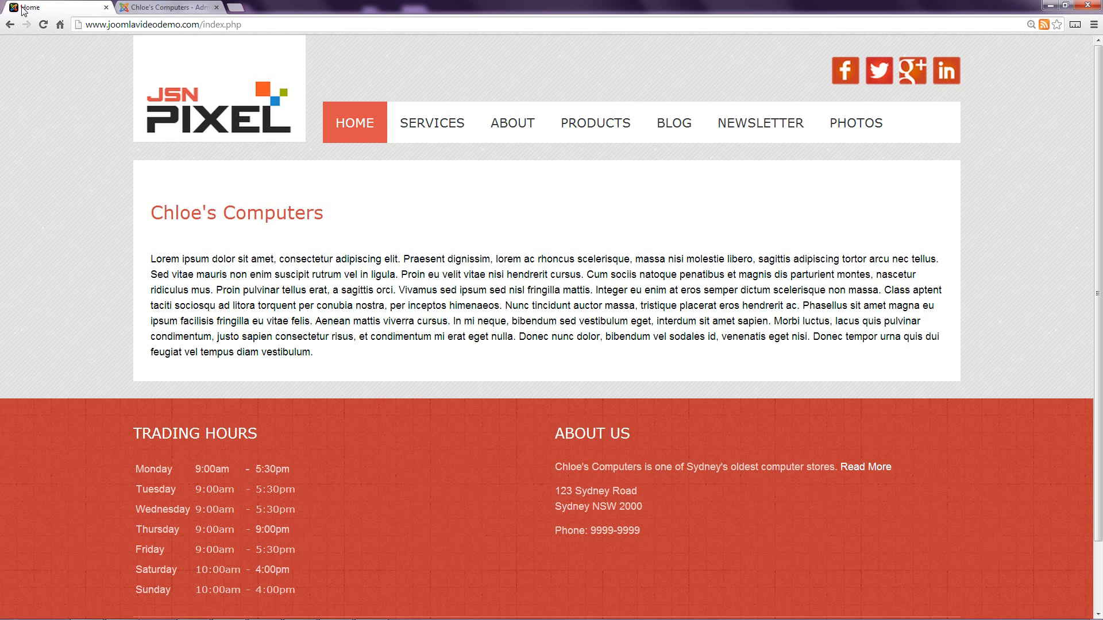
{"action": "left_click", "coordinate": [43, 24]}
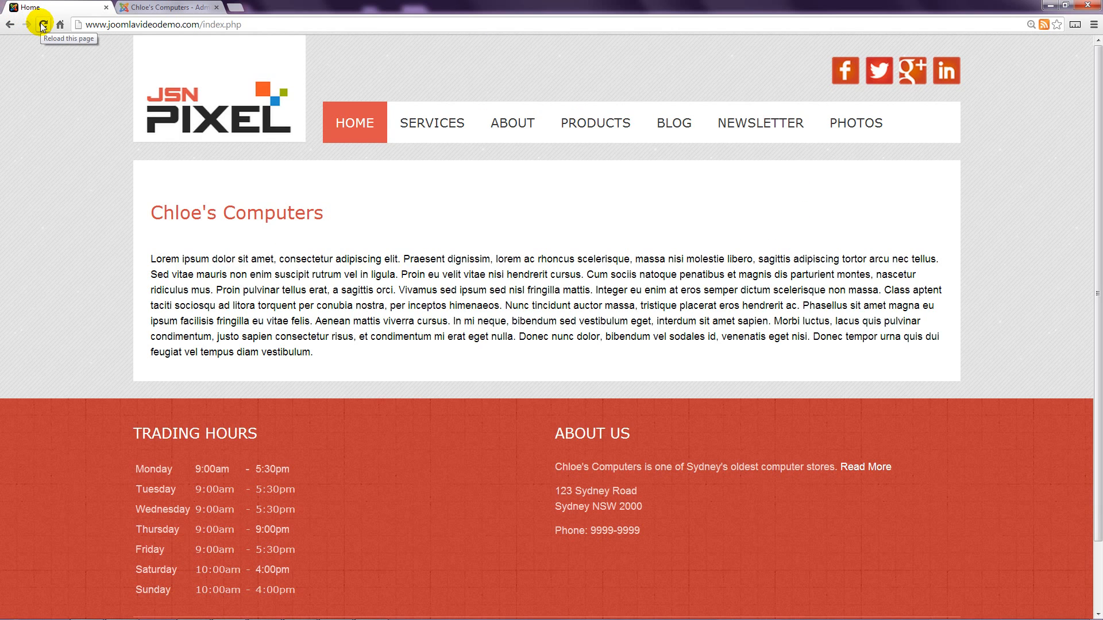
{"action": "key", "text": "ctrl+0"}
{"action": "left_click", "coordinate": [42, 26]}
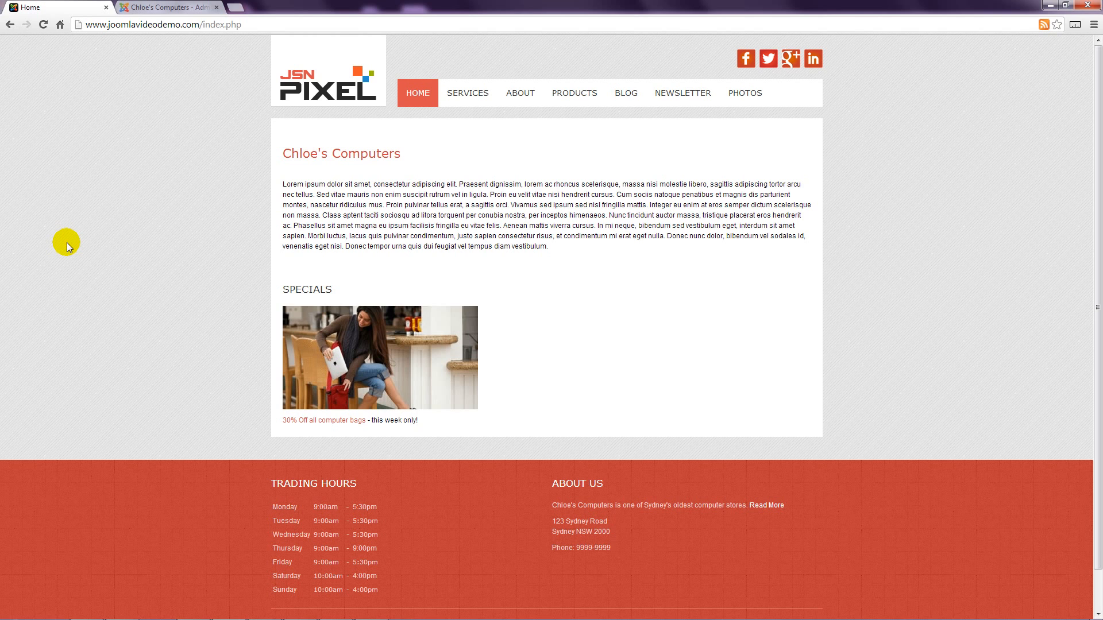
{"action": "left_click", "coordinate": [332, 421]}
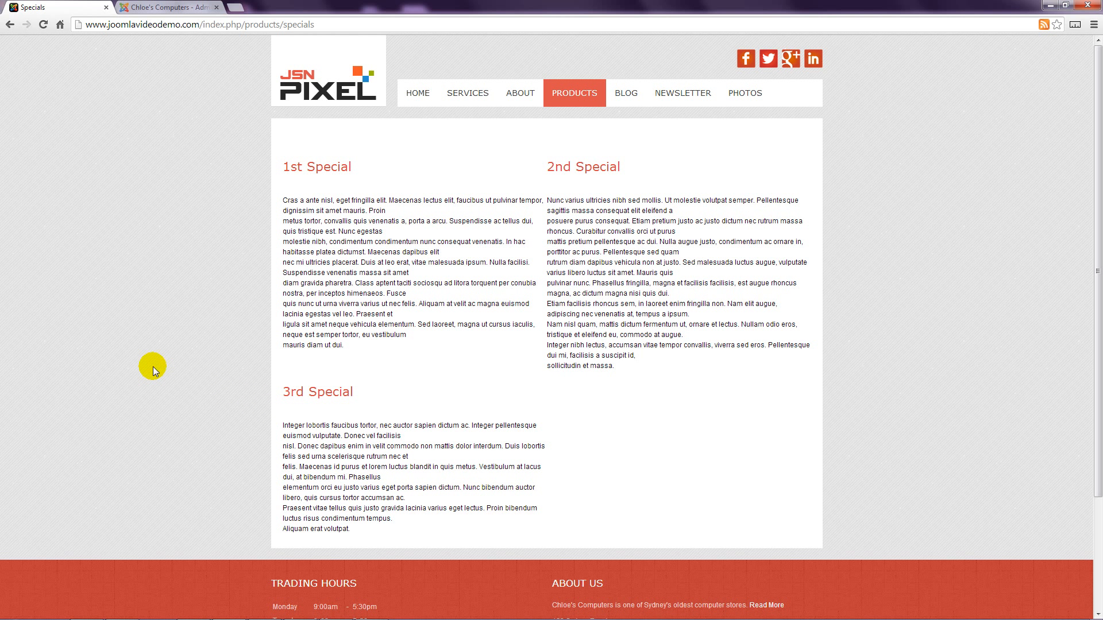
{"action": "left_click", "coordinate": [287, 91]}
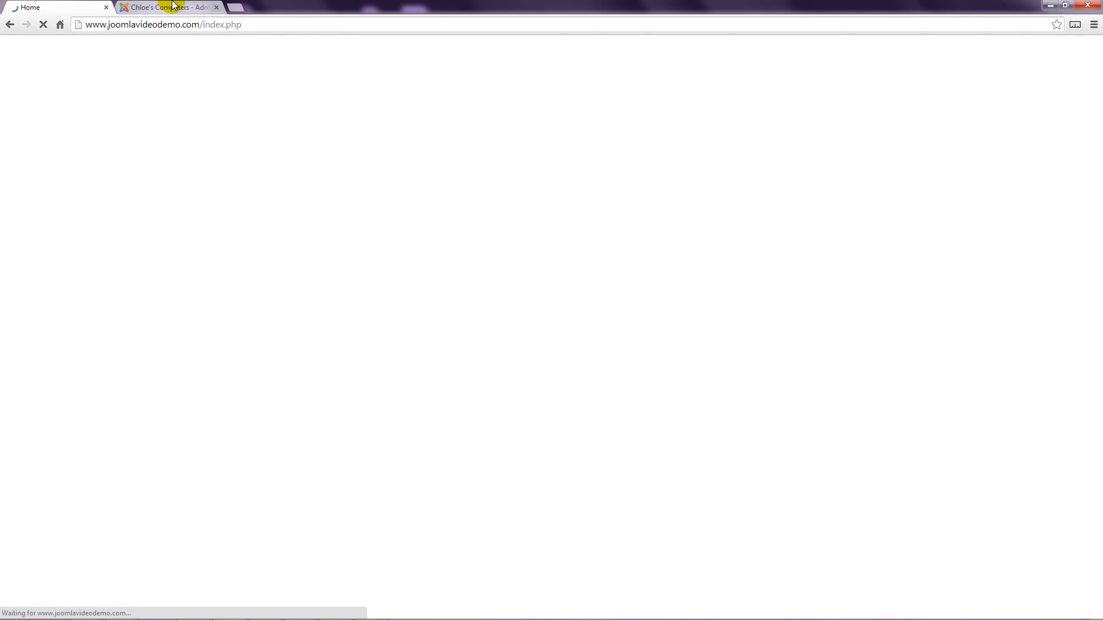
- Create a new Custom HTML module in the Joomla administrator and title it What's New
{"action": "left_click", "coordinate": [173, 7]}
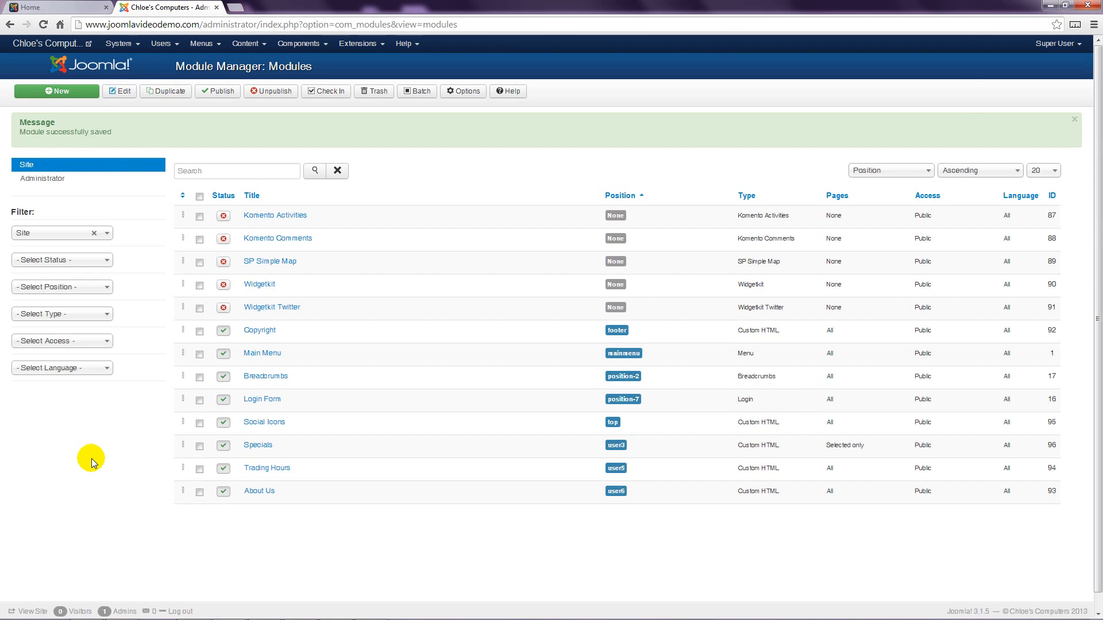
{"action": "left_click", "coordinate": [77, 92]}
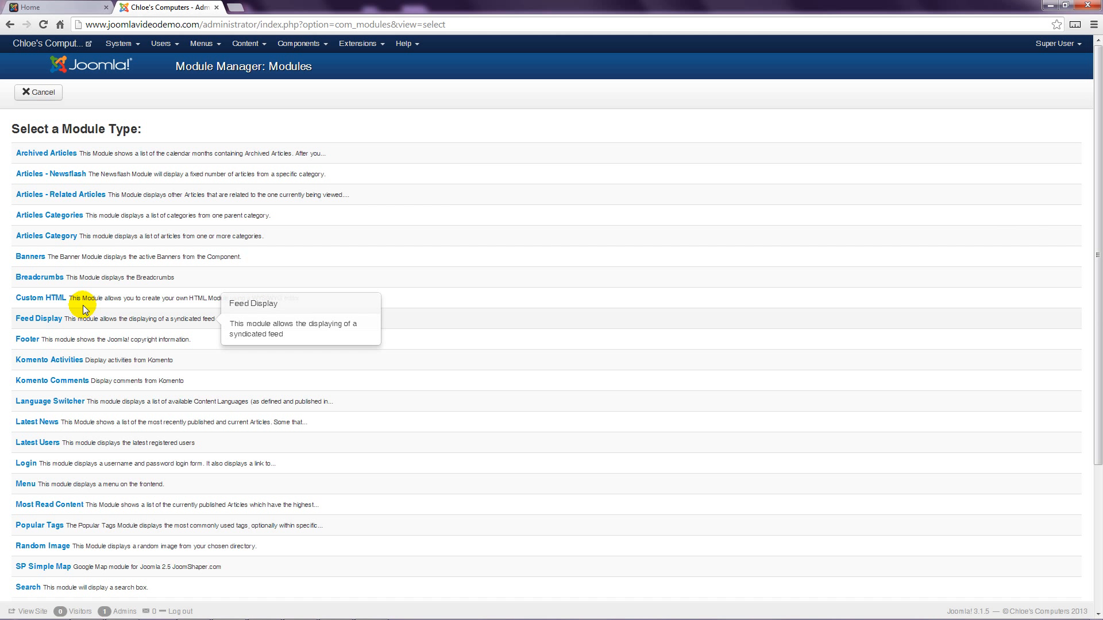
{"action": "left_click", "coordinate": [56, 300]}
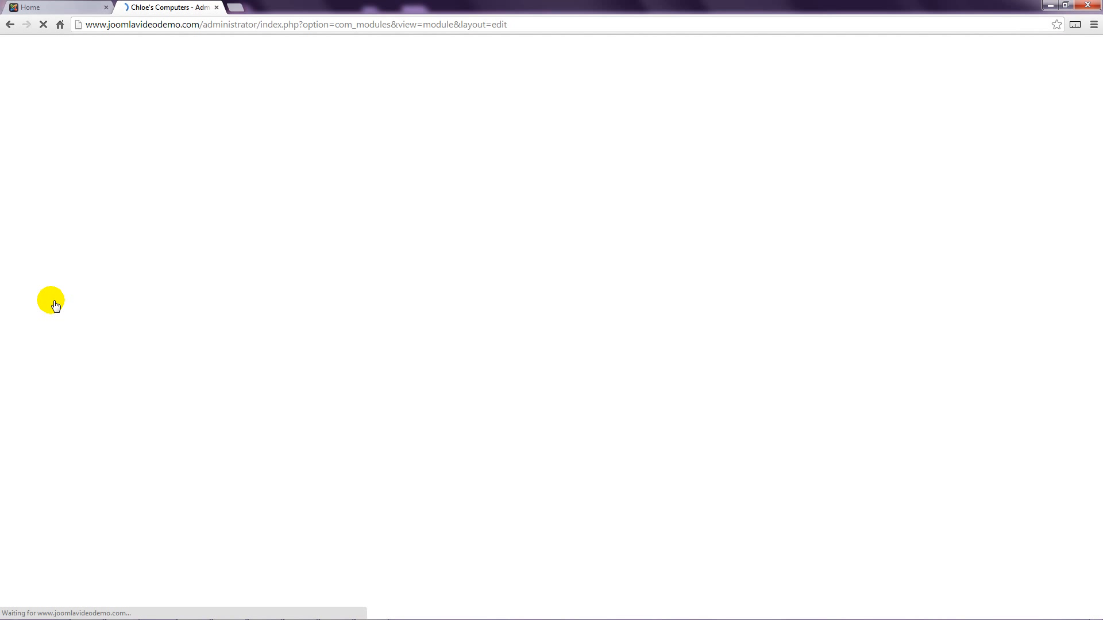
{"action": "left_click", "coordinate": [127, 157]}
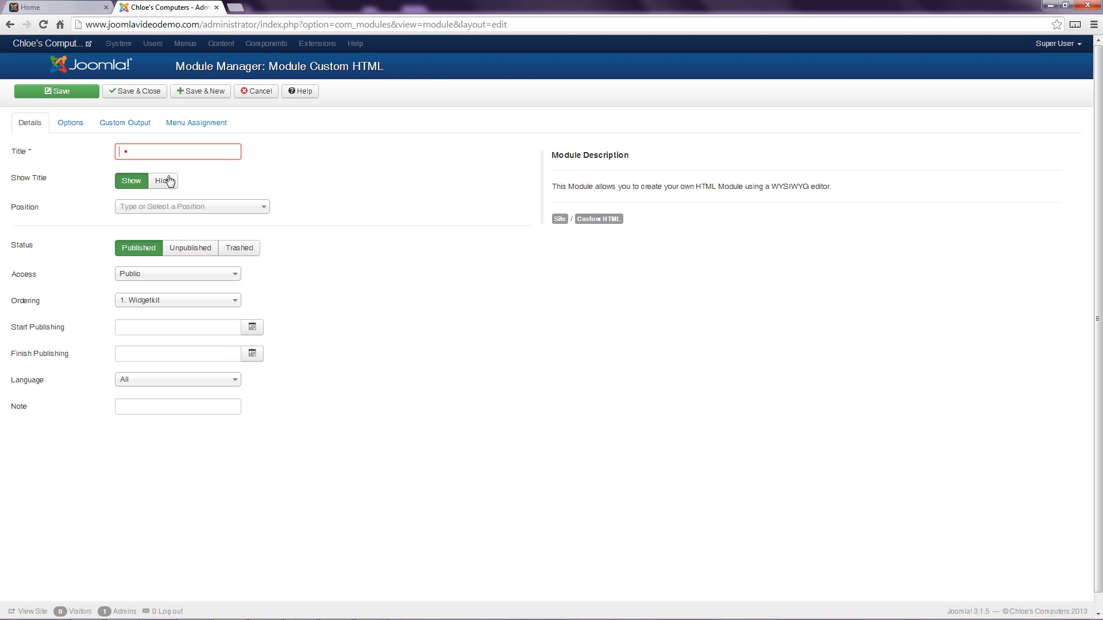
{"action": "type", "text": "What's New"}
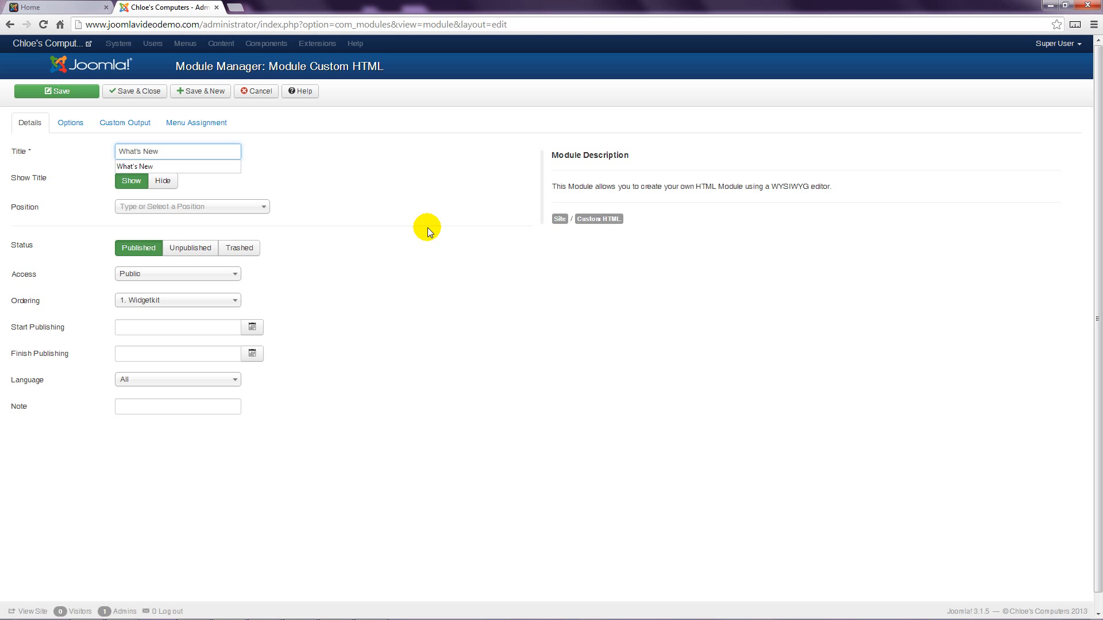
{"action": "left_click", "coordinate": [399, 203]}
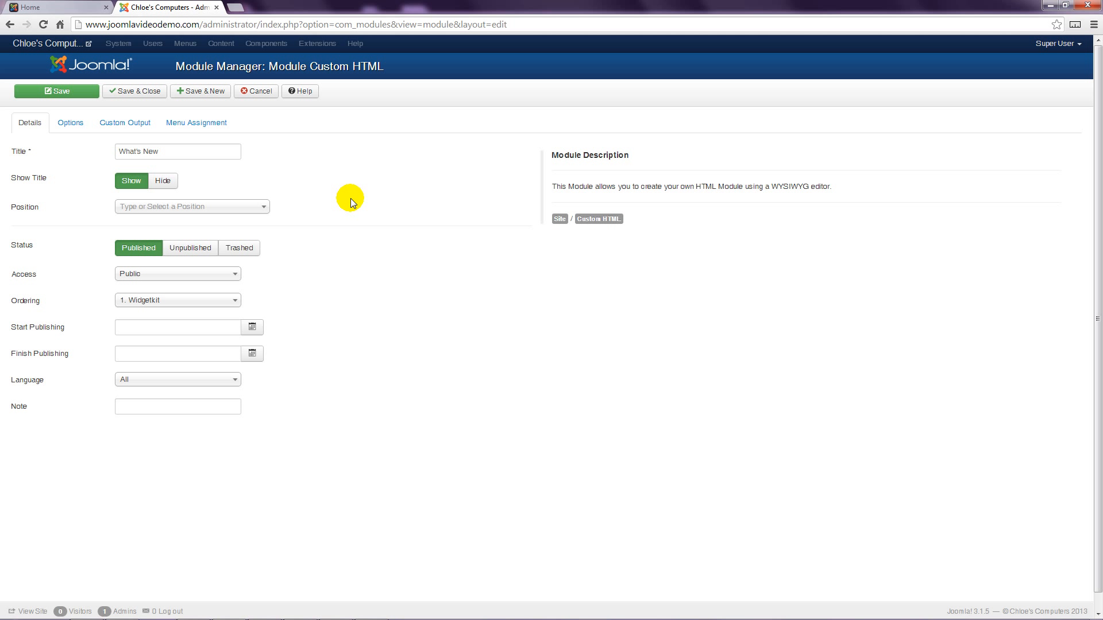
- Assign the What's New module to the User 4 [user4] position
{"action": "left_click", "coordinate": [262, 210]}
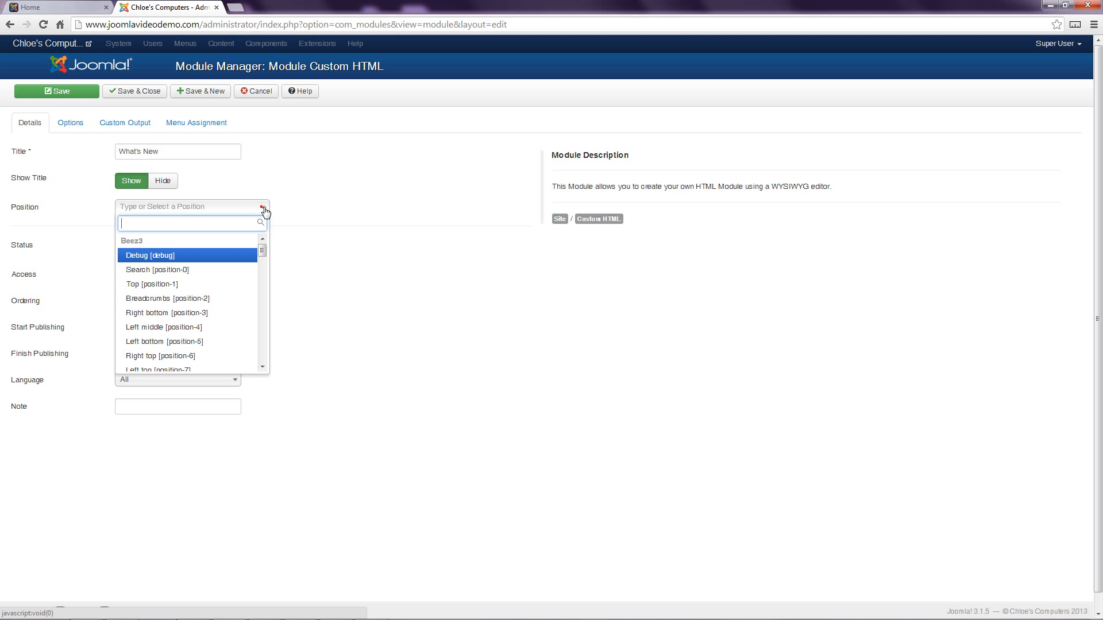
{"action": "left_click_drag", "start_coordinate": [262, 253], "coordinate": [254, 298]}
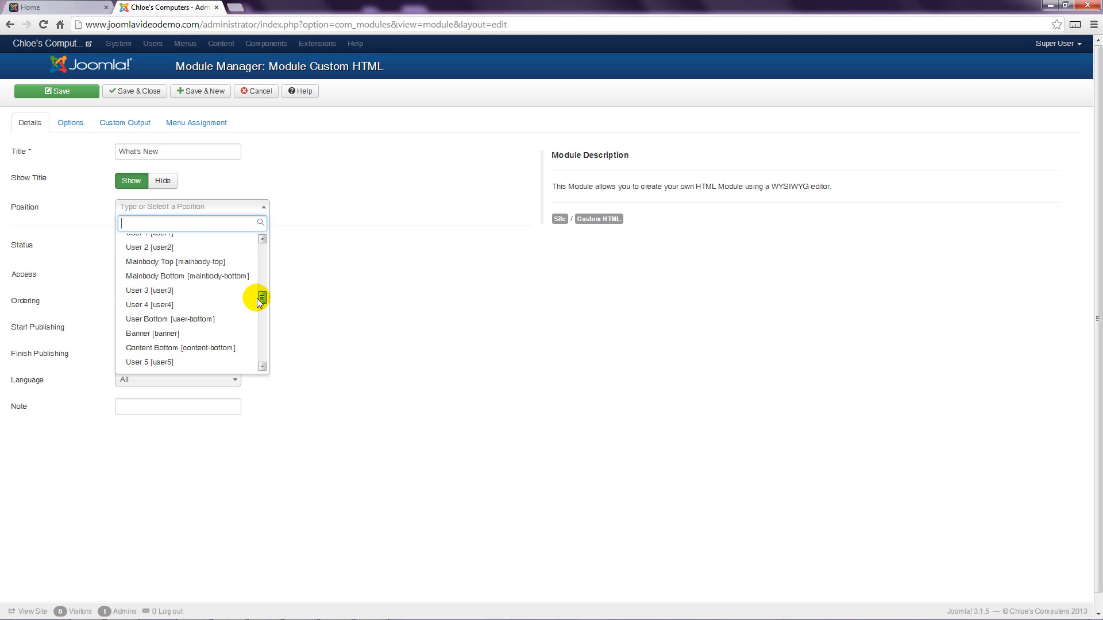
{"action": "left_click", "coordinate": [167, 304]}
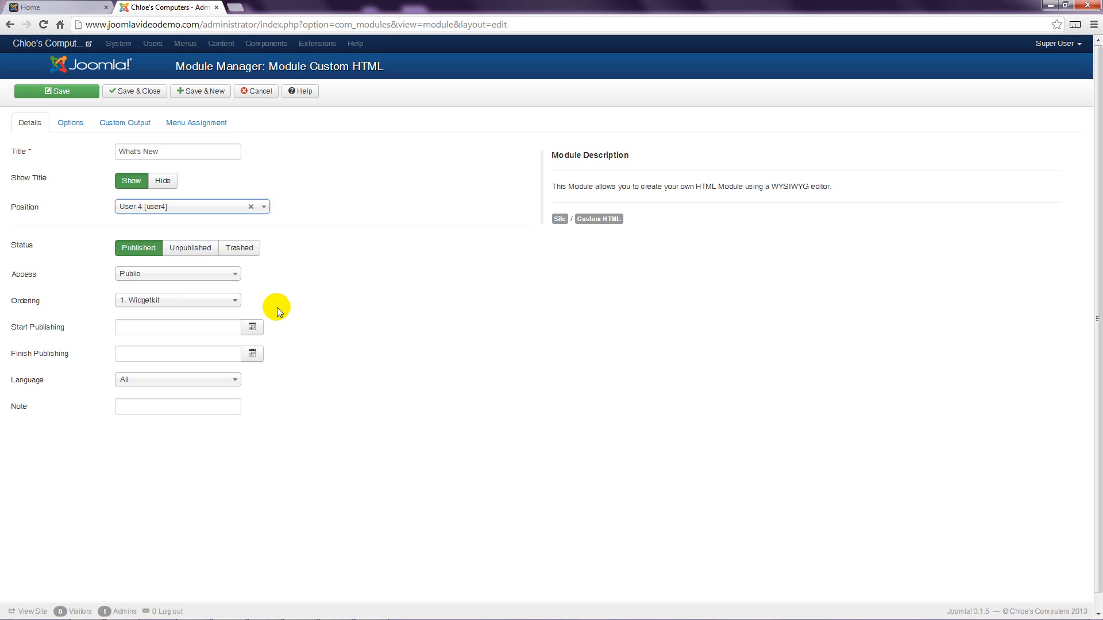
- Upload whats-new.jpg from the Joomla folder to the root image folder through the Image Manager of the What's New module's custom output
{"action": "left_click", "coordinate": [142, 125]}
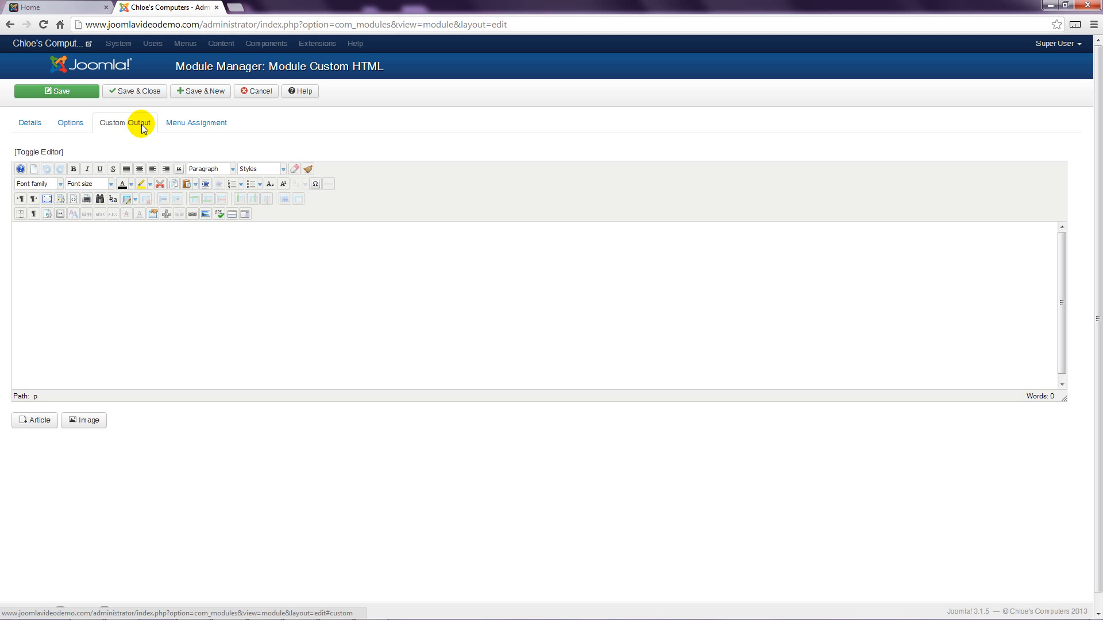
{"action": "left_click", "coordinate": [88, 251]}
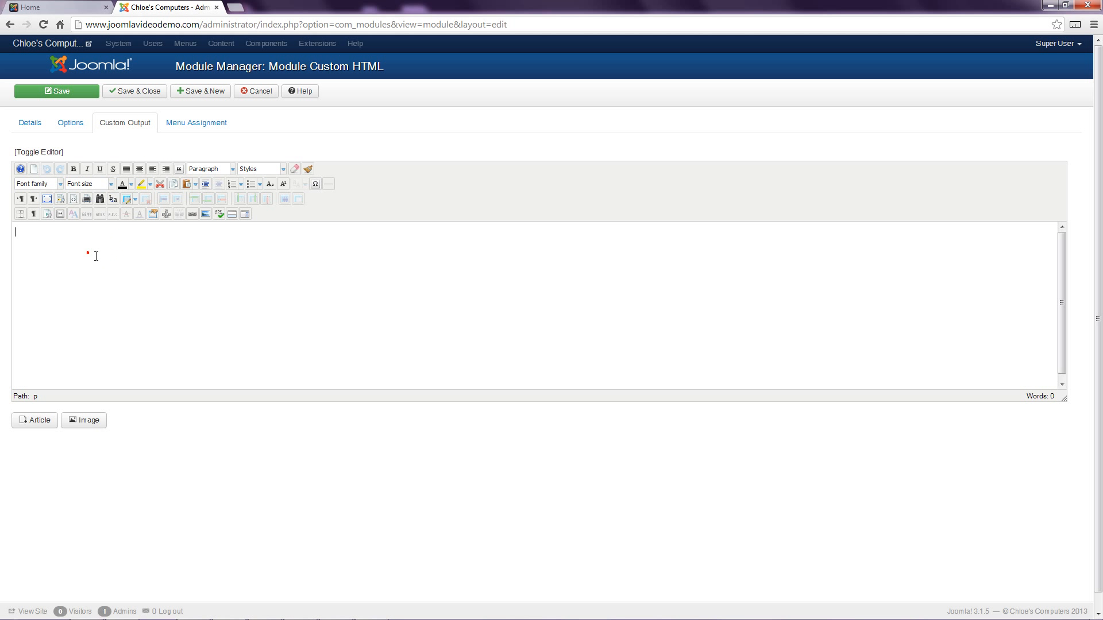
{"action": "left_click", "coordinate": [206, 215]}
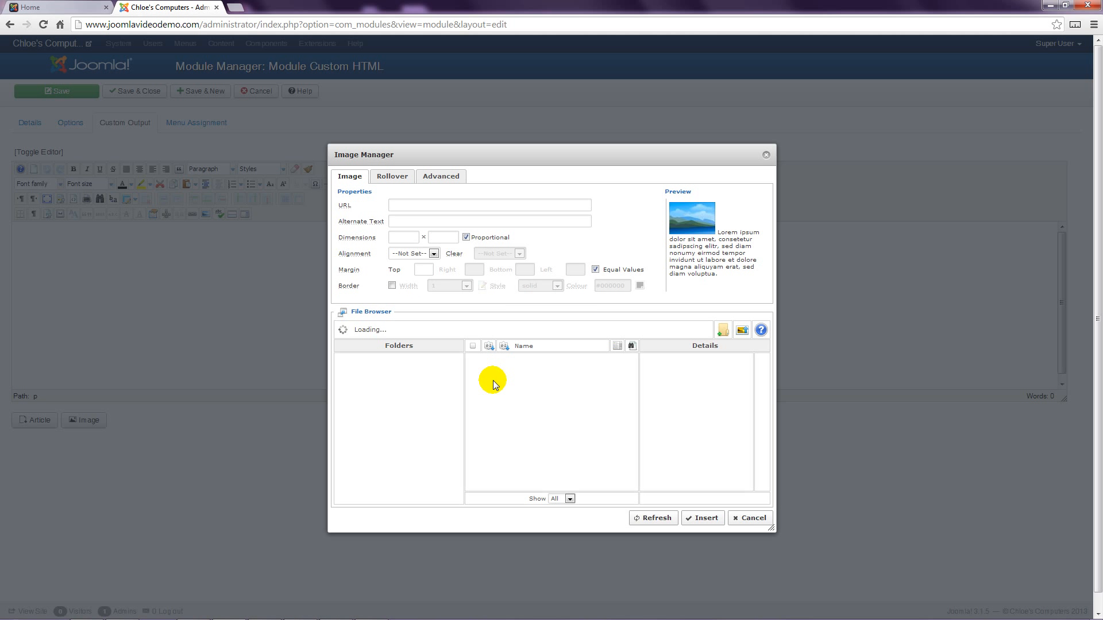
{"action": "left_click", "coordinate": [743, 332]}
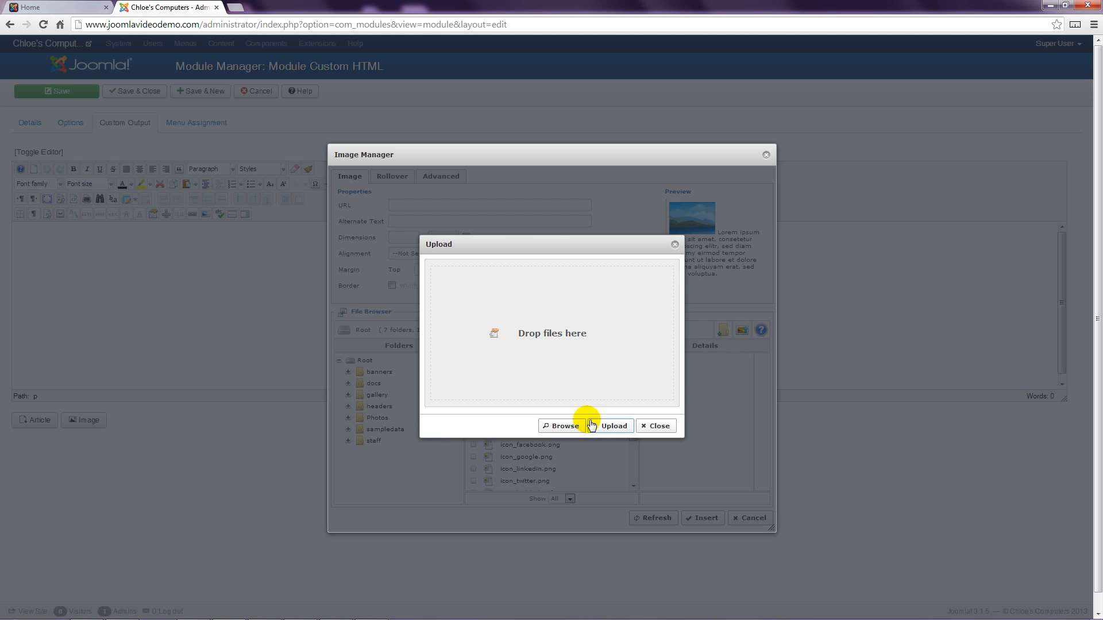
{"action": "left_click", "coordinate": [569, 428]}
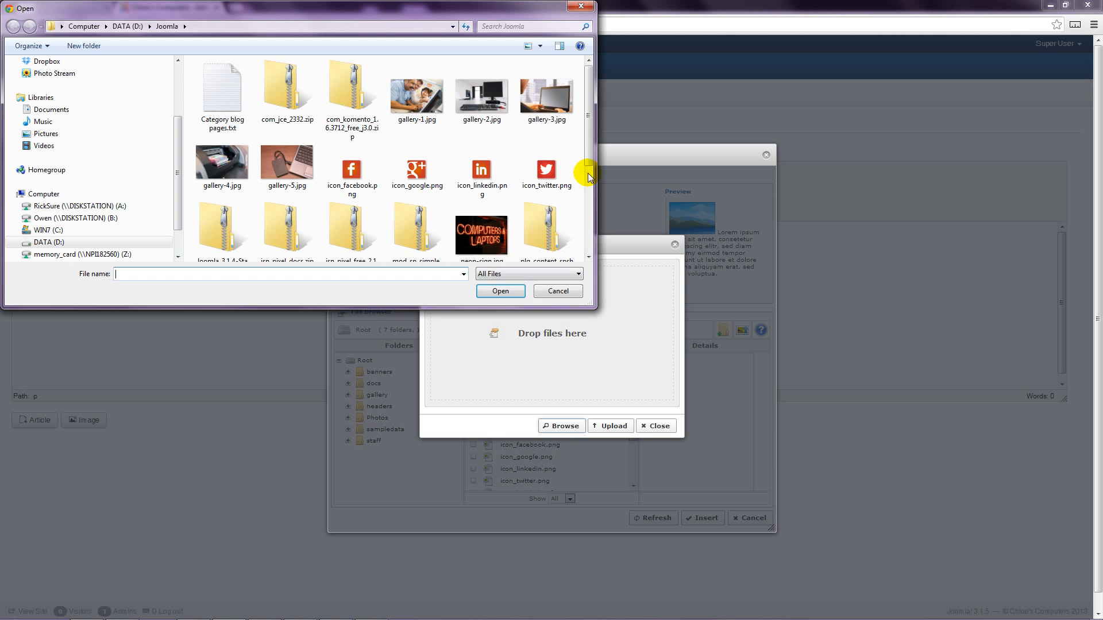
{"action": "left_click_drag", "start_coordinate": [588, 155], "coordinate": [586, 222]}
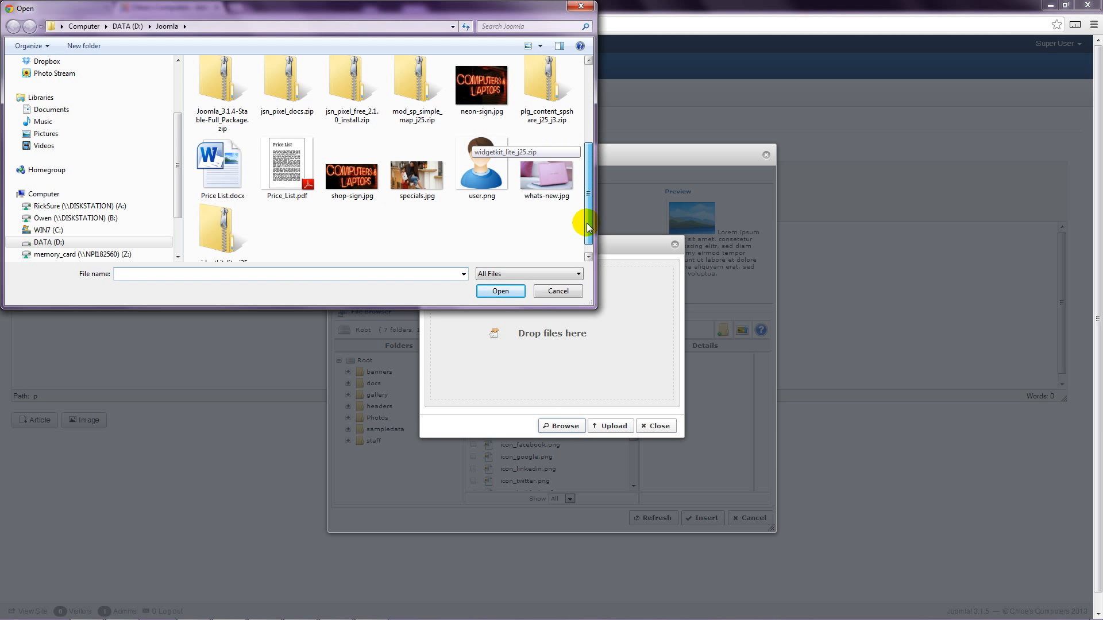
{"action": "left_click", "coordinate": [539, 177]}
{"action": "double_click", "coordinate": [539, 177]}
{"action": "left_click", "coordinate": [611, 426]}
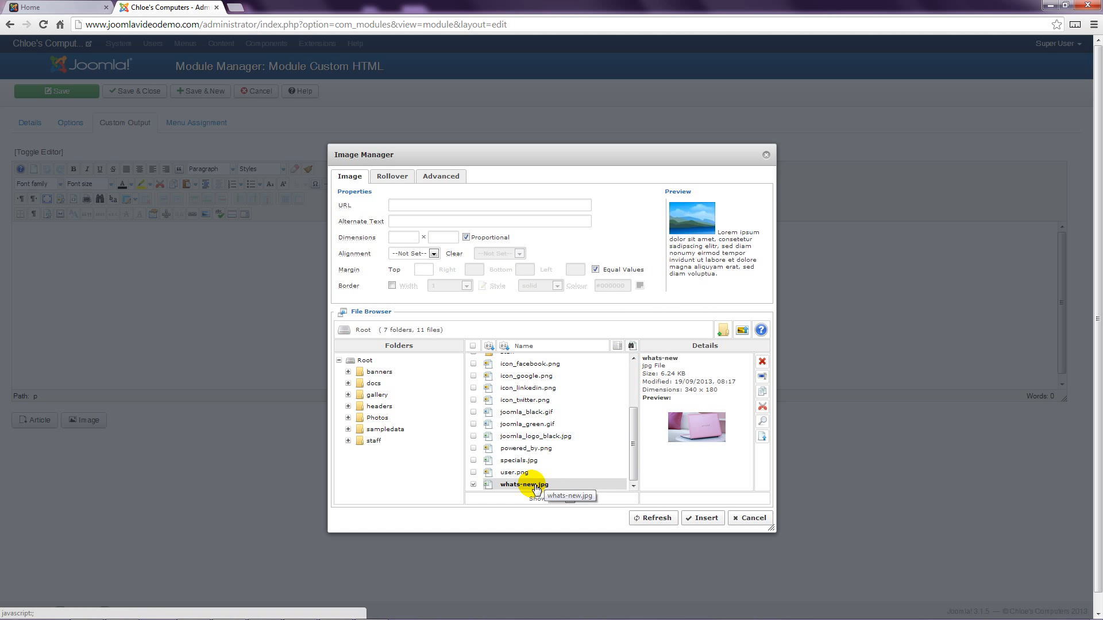
- Insert whats-new.jpg into the module's content and add the line "New Notebooks with a colour to suit you." below the image
{"action": "left_click", "coordinate": [532, 486]}
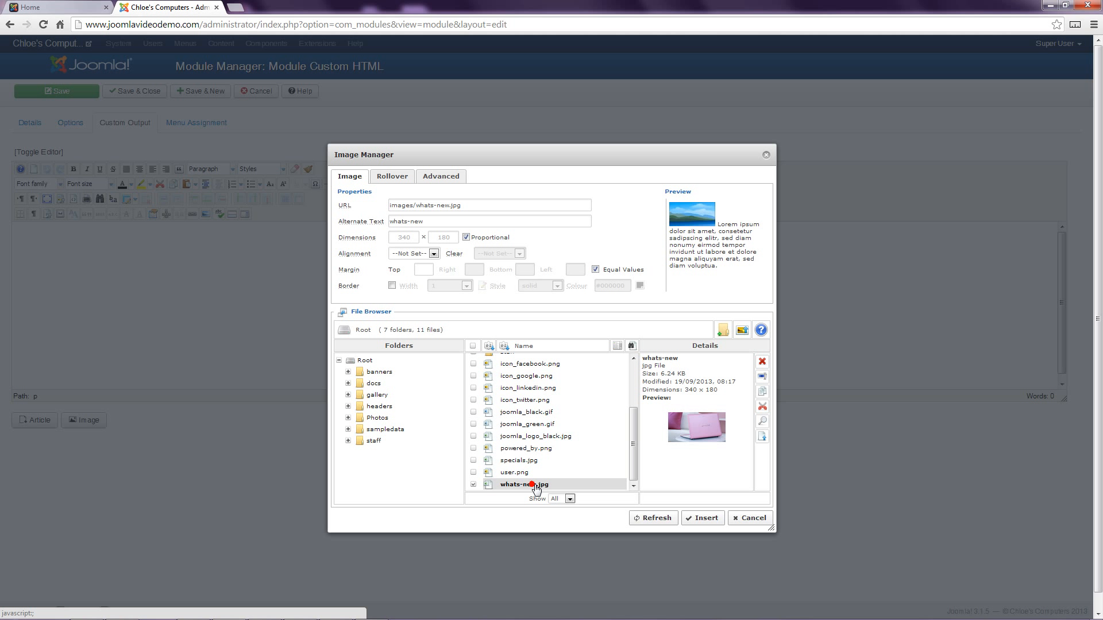
{"action": "left_click", "coordinate": [701, 520]}
{"action": "left_click", "coordinate": [337, 303]}
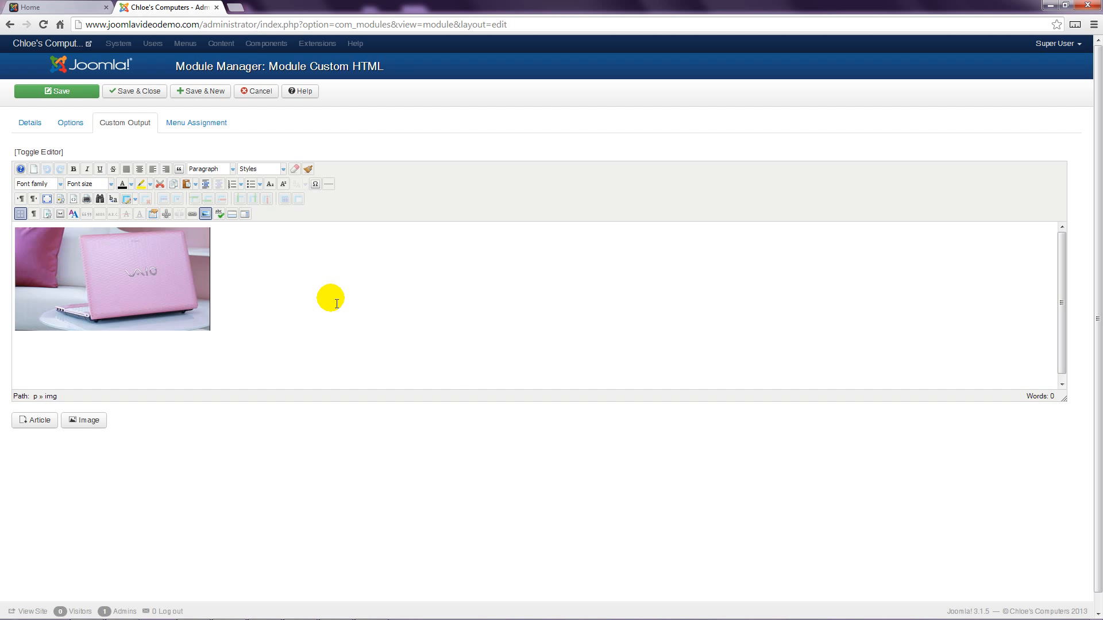
{"action": "type", "text": "New Notebooks with a colour to suit you."}
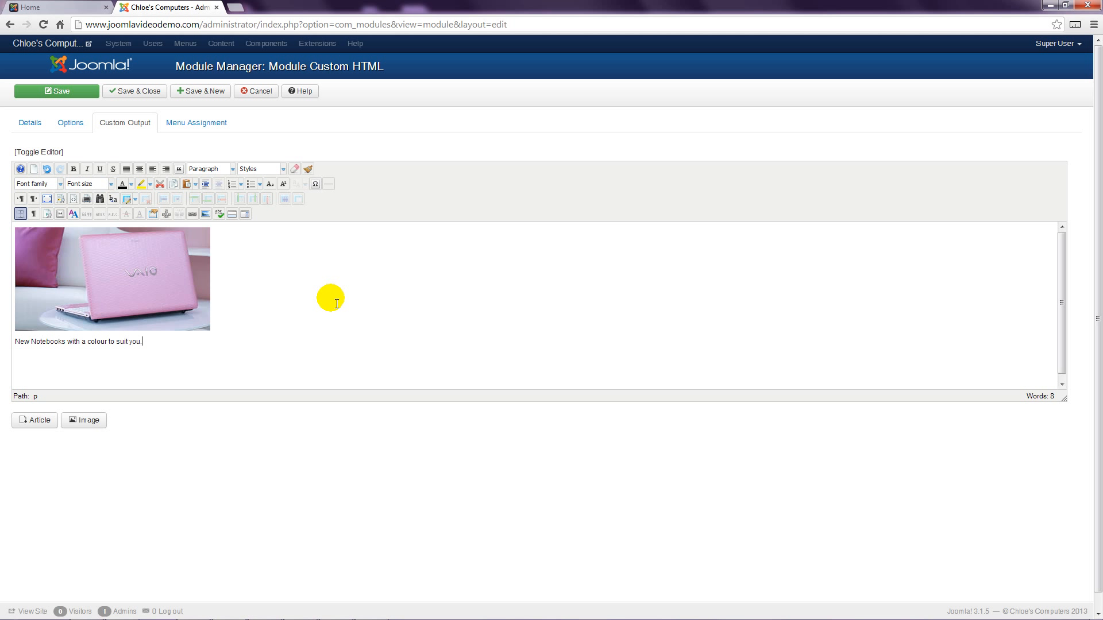
- Link the words "New Notebooks" to the What's New item under Products in the Main Menu
{"action": "left_click_drag", "start_coordinate": [67, 344], "coordinate": [13, 341]}
{"action": "left_click", "coordinate": [191, 215]}
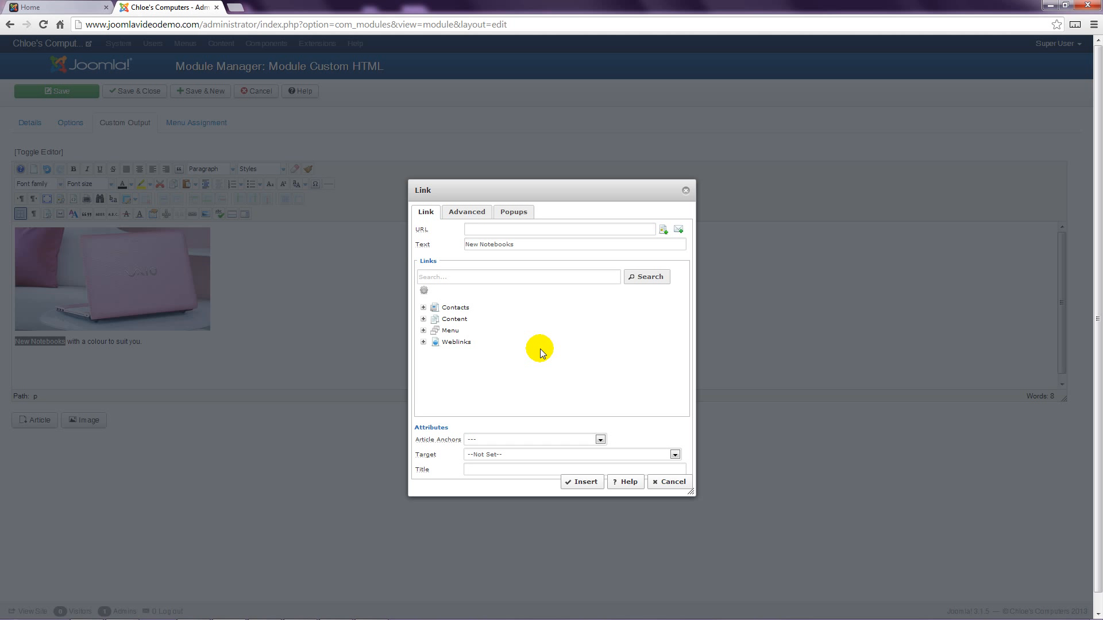
{"action": "left_click", "coordinate": [424, 331]}
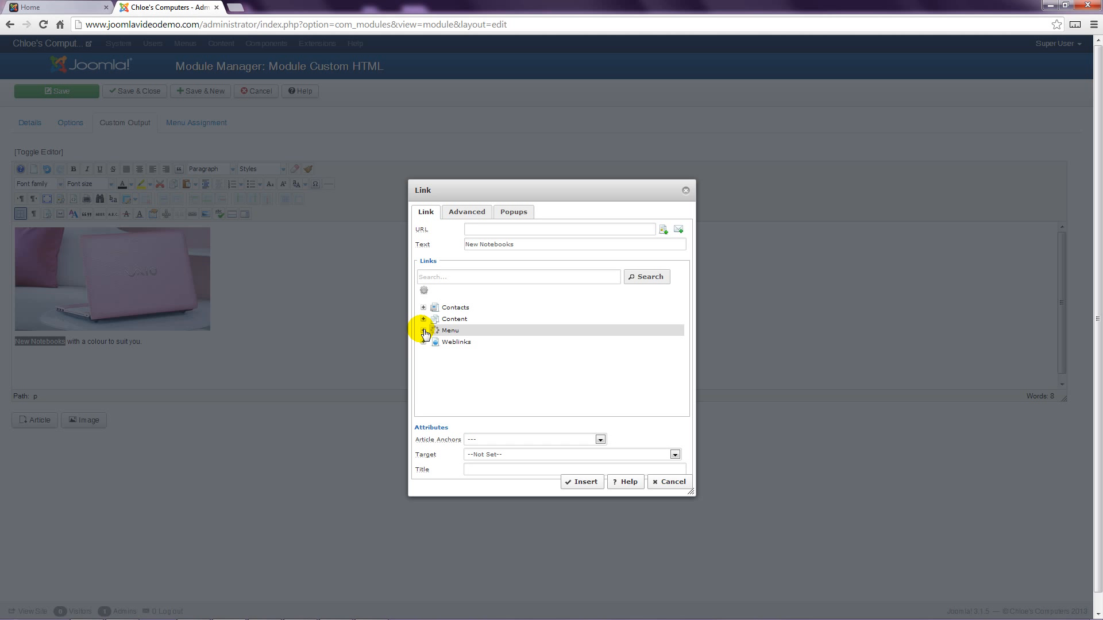
{"action": "left_click", "coordinate": [433, 342]}
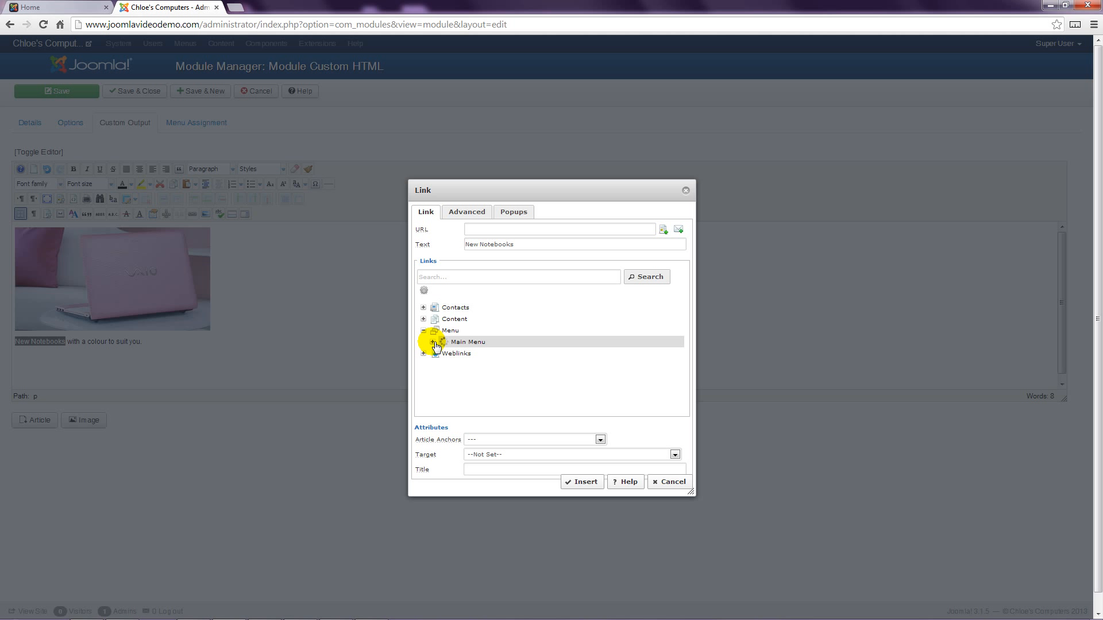
{"action": "scroll", "coordinate": [436, 345], "scroll_direction": "down", "scroll_amount": 1}
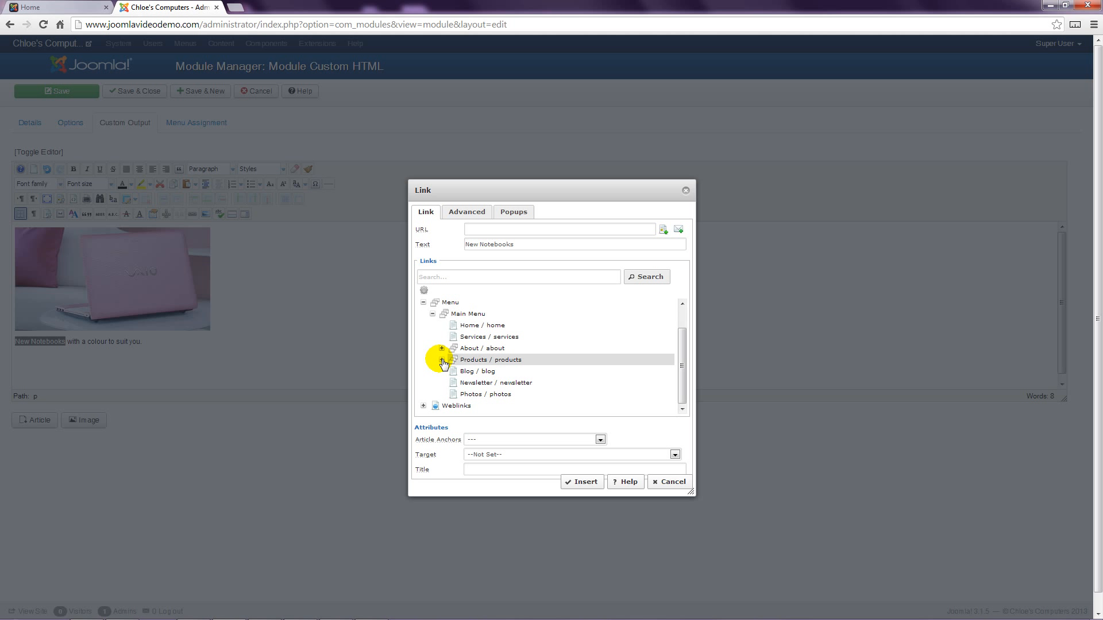
{"action": "left_click", "coordinate": [442, 360]}
{"action": "scroll", "coordinate": [441, 362], "scroll_direction": "down", "scroll_amount": 1}
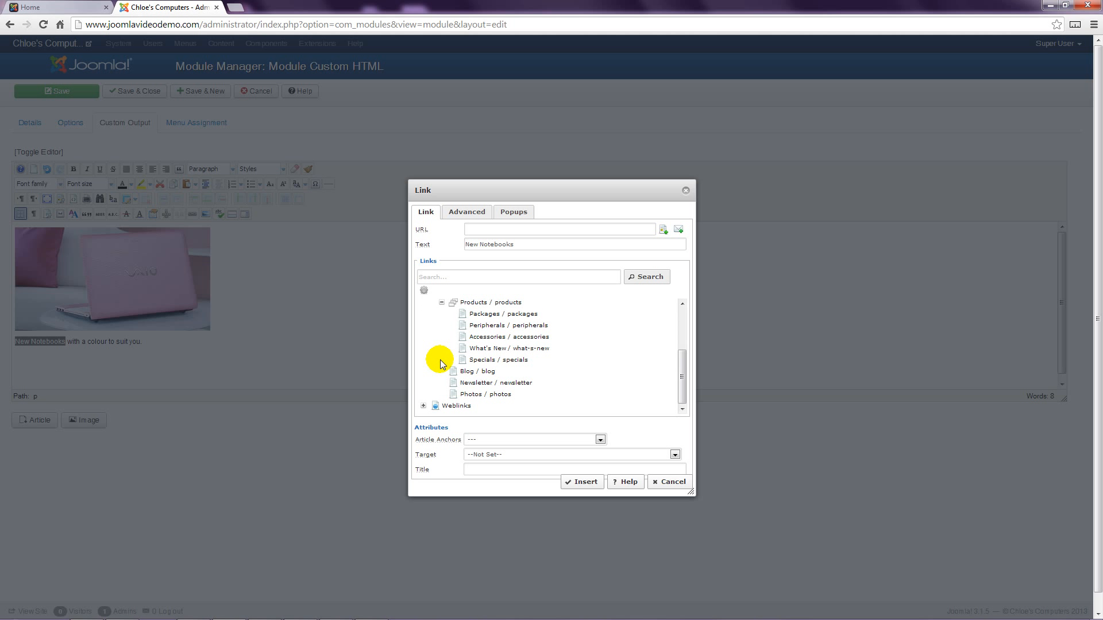
{"action": "left_click", "coordinate": [489, 349]}
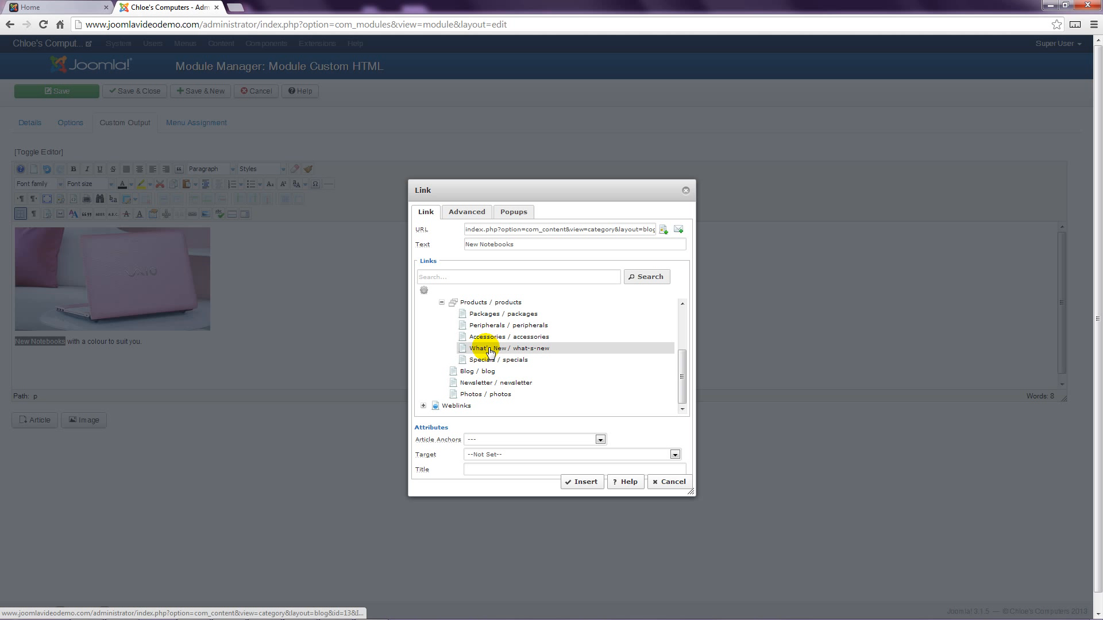
{"action": "left_click", "coordinate": [590, 483]}
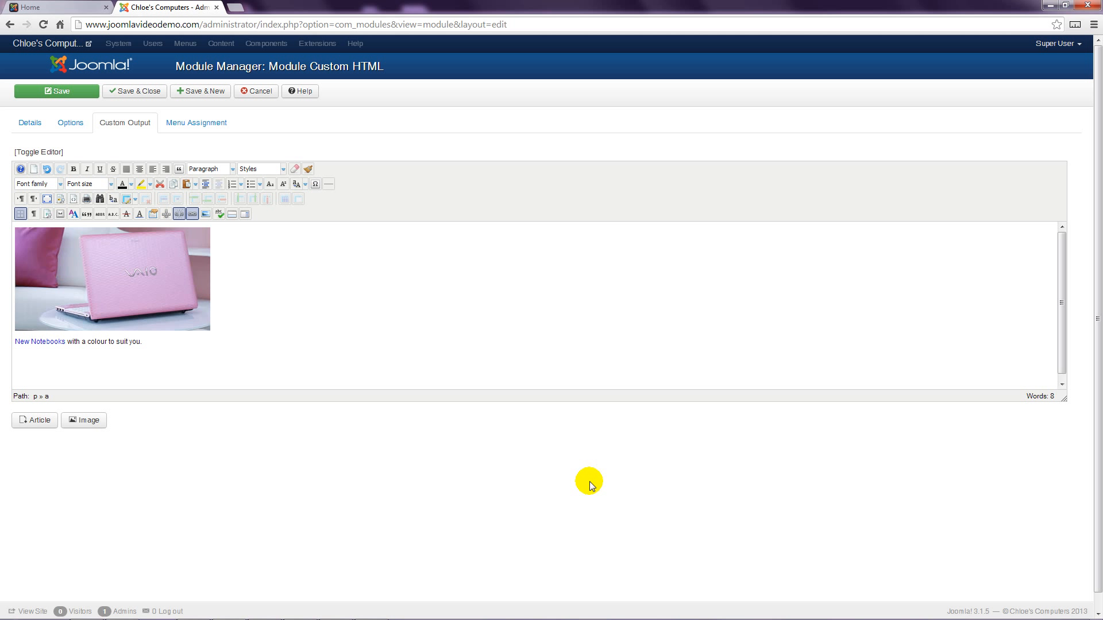
- Assign the What's New module only to the Home page, then save and close it
{"action": "left_click", "coordinate": [209, 125]}
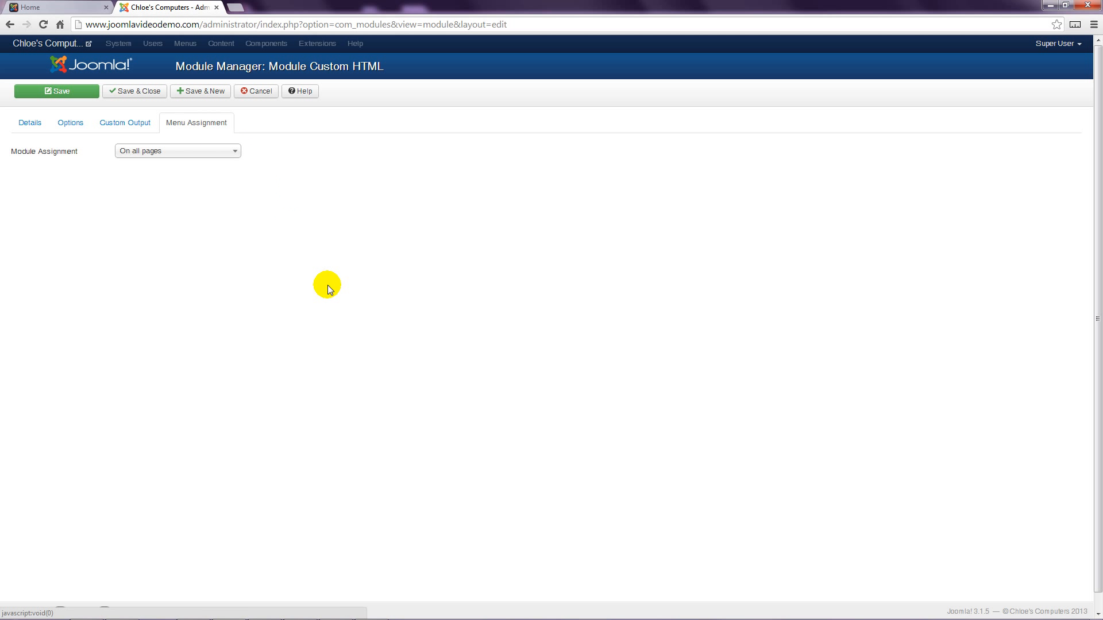
{"action": "left_click", "coordinate": [216, 160]}
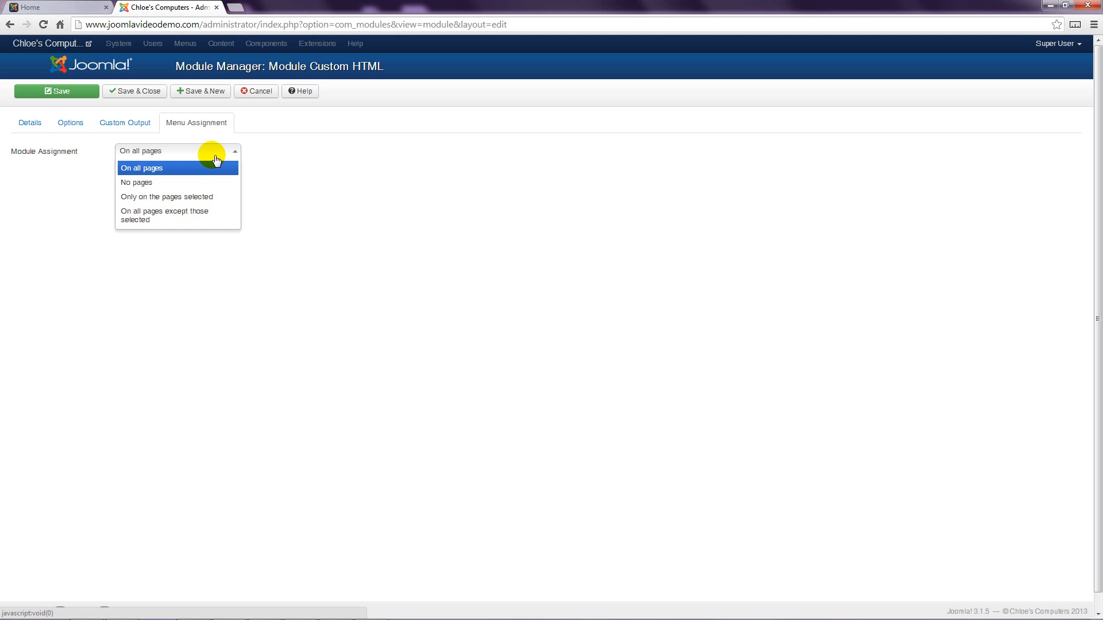
{"action": "left_click", "coordinate": [197, 196]}
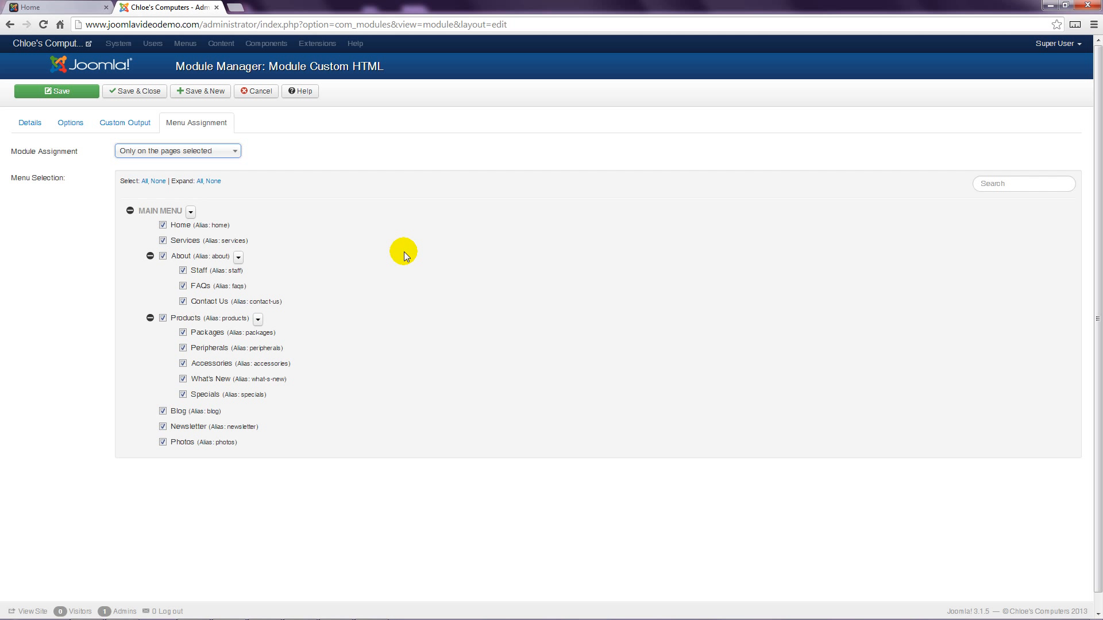
{"action": "left_click", "coordinate": [160, 182]}
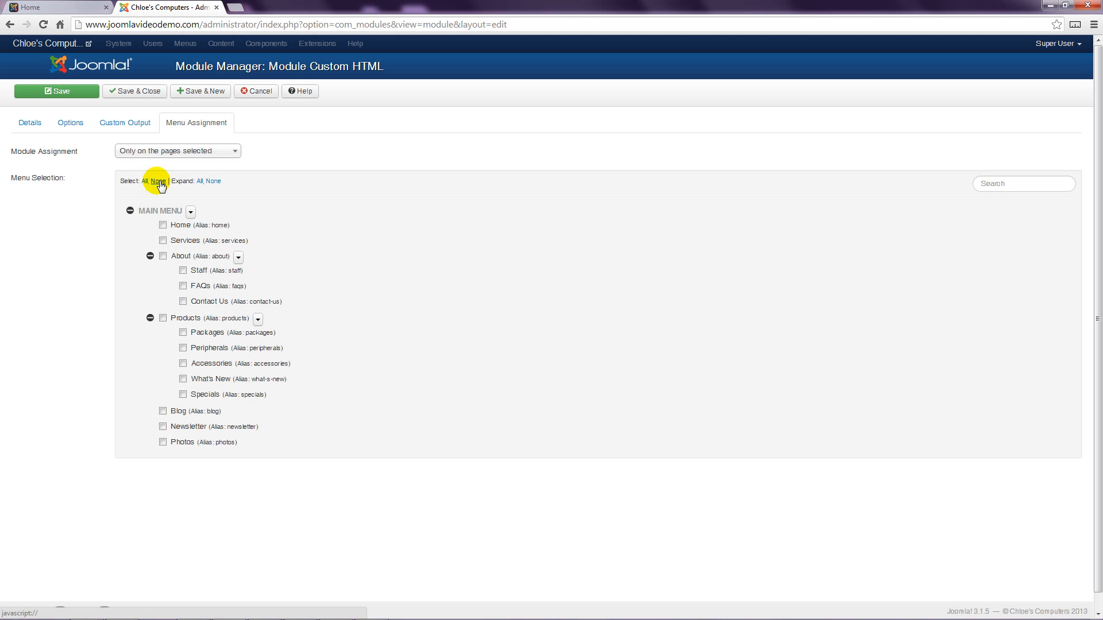
{"action": "left_click", "coordinate": [163, 224]}
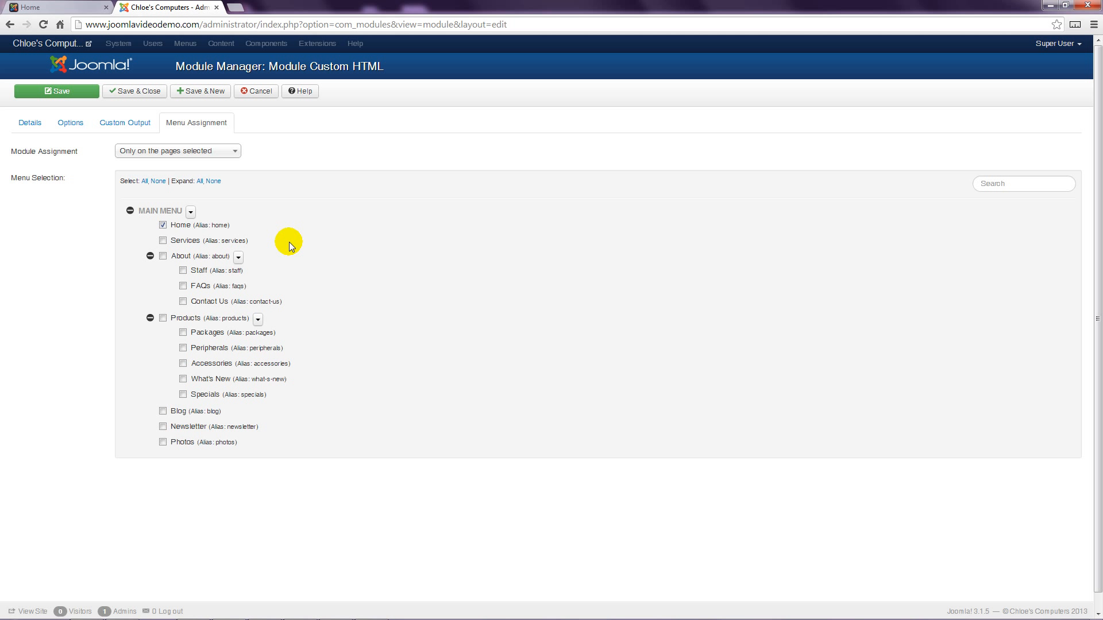
{"action": "left_click", "coordinate": [132, 93]}
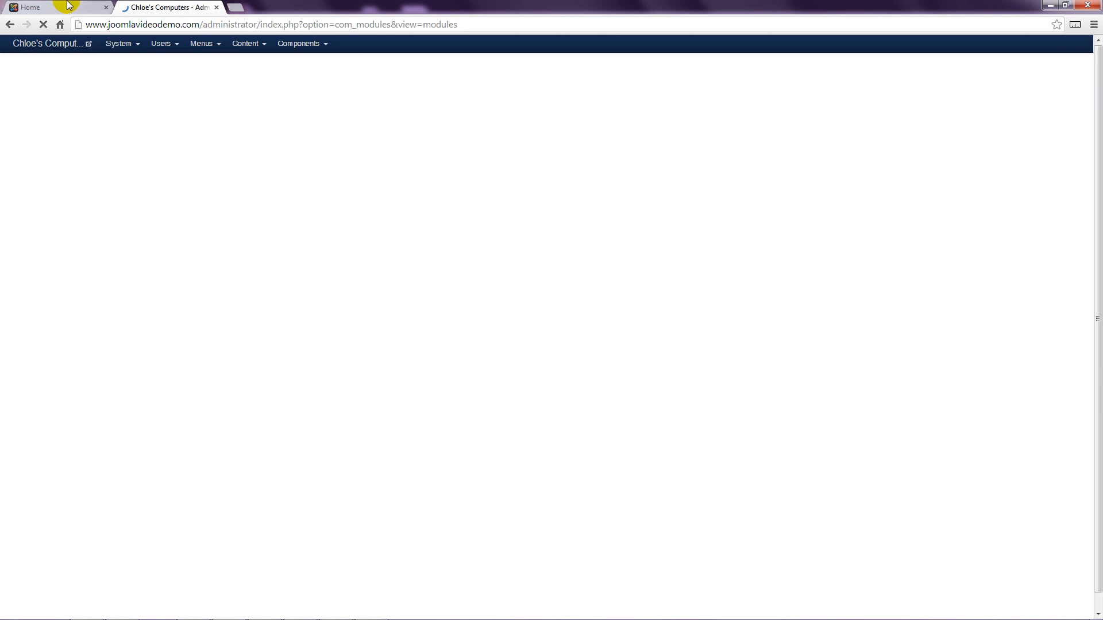
- Switch to the site's front end and reload the home page to check the What's New module
{"action": "left_click", "coordinate": [66, 6]}
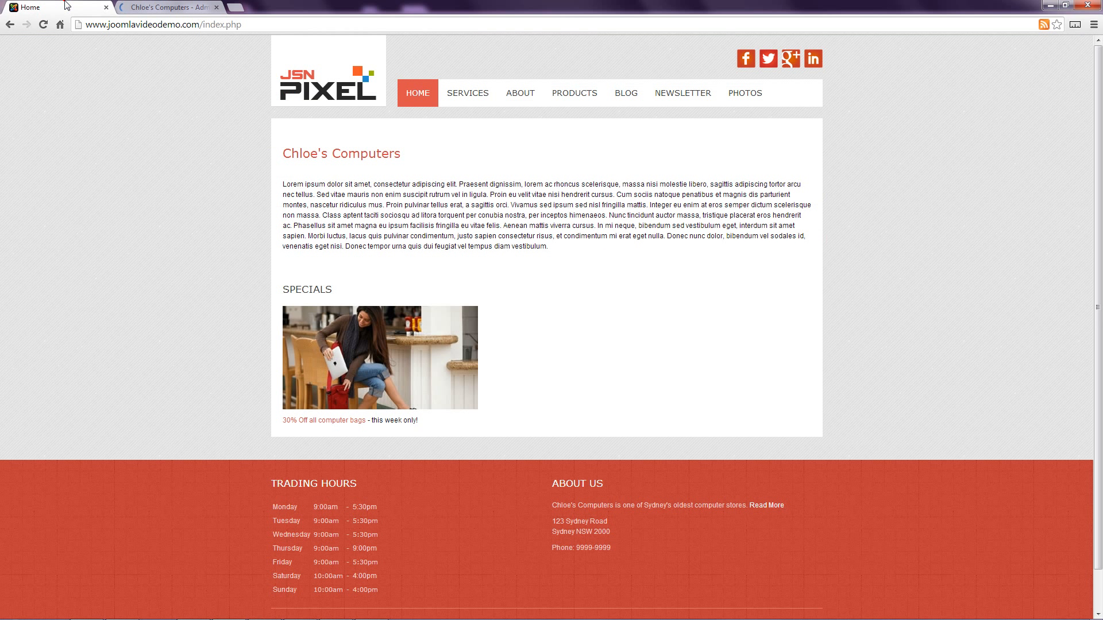
{"action": "left_click", "coordinate": [302, 86]}
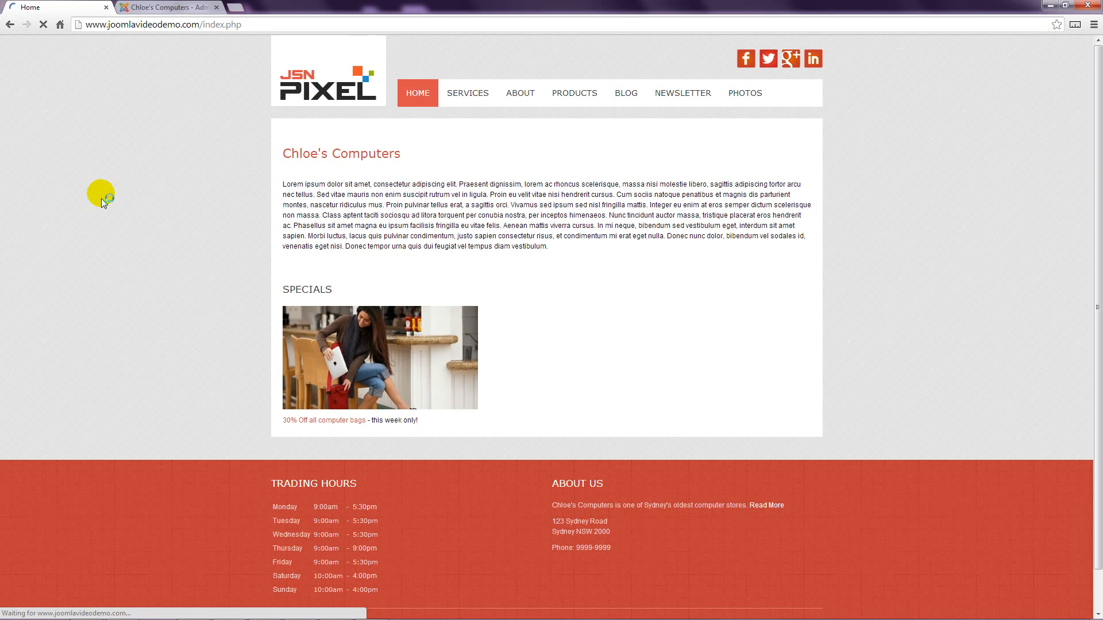